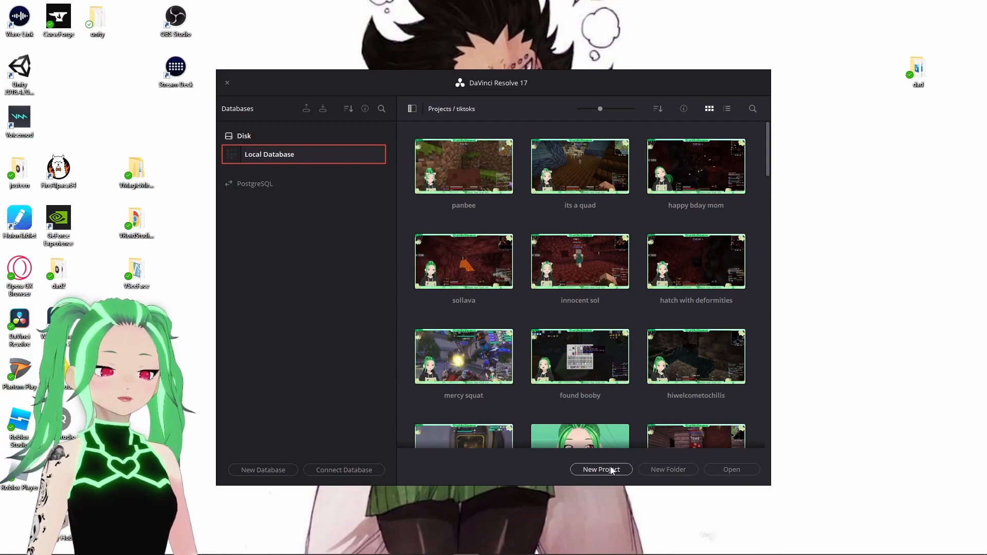
- Create a new project named "where did it go"
{"action": "left_click", "coordinate": [611, 471]}
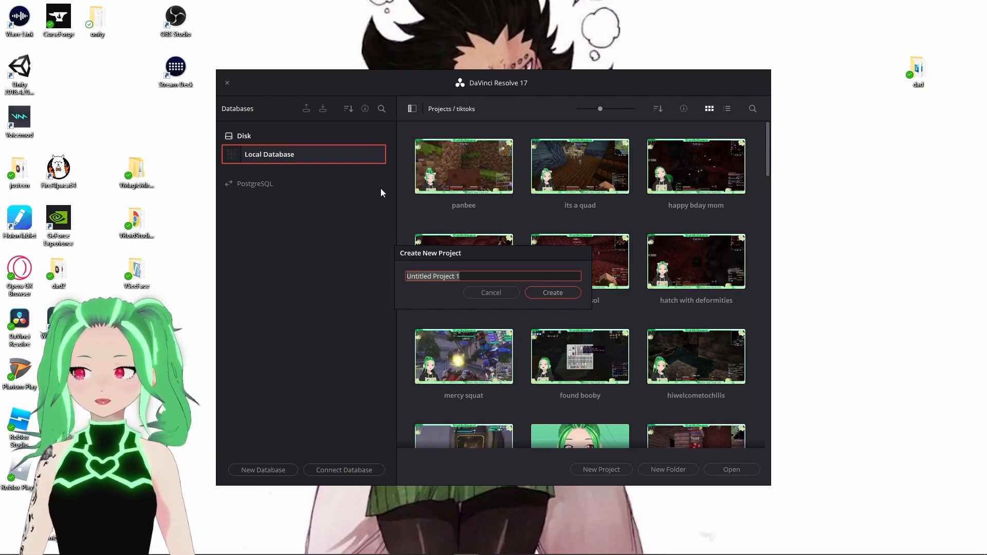
{"action": "type", "text": "where "}
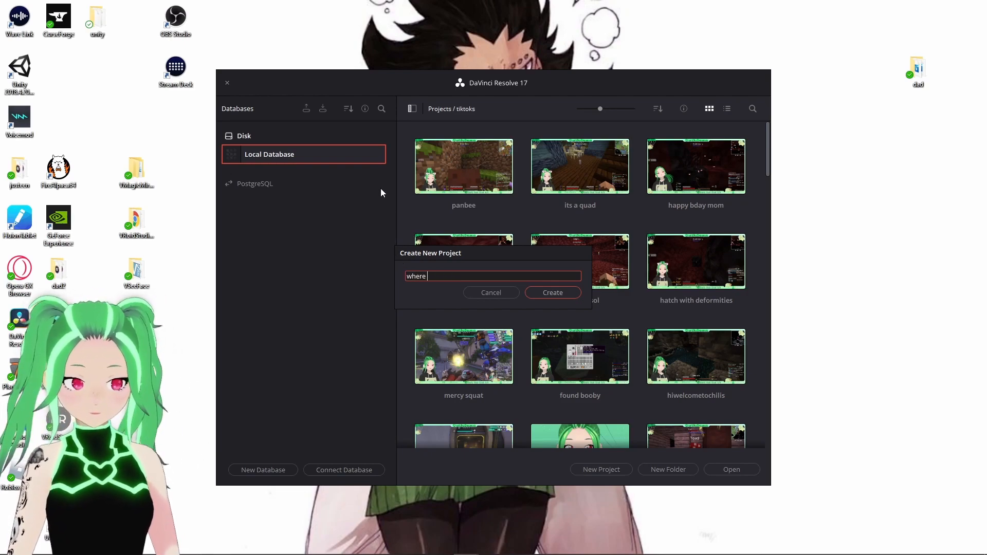
{"action": "type", "text": "did it "}
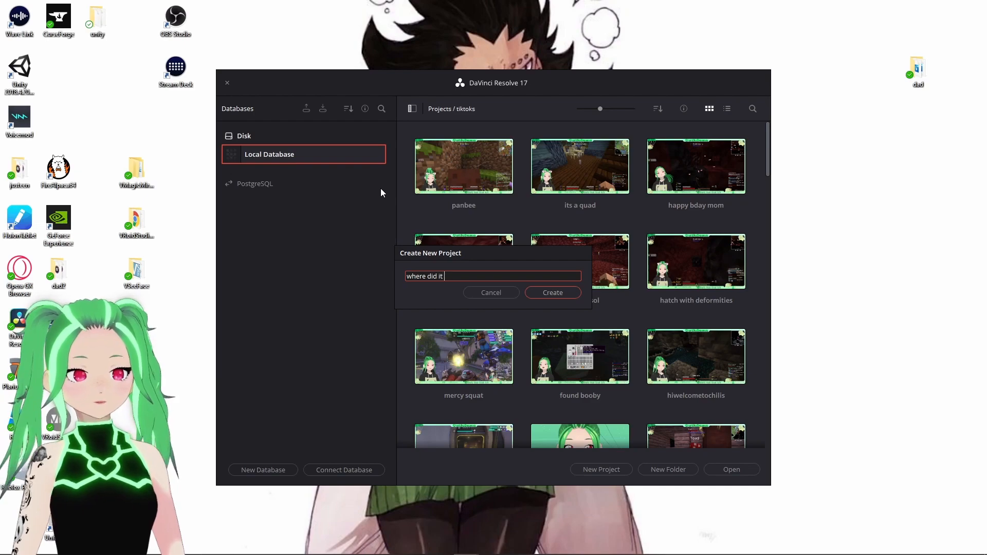
{"action": "type", "text": "go"}
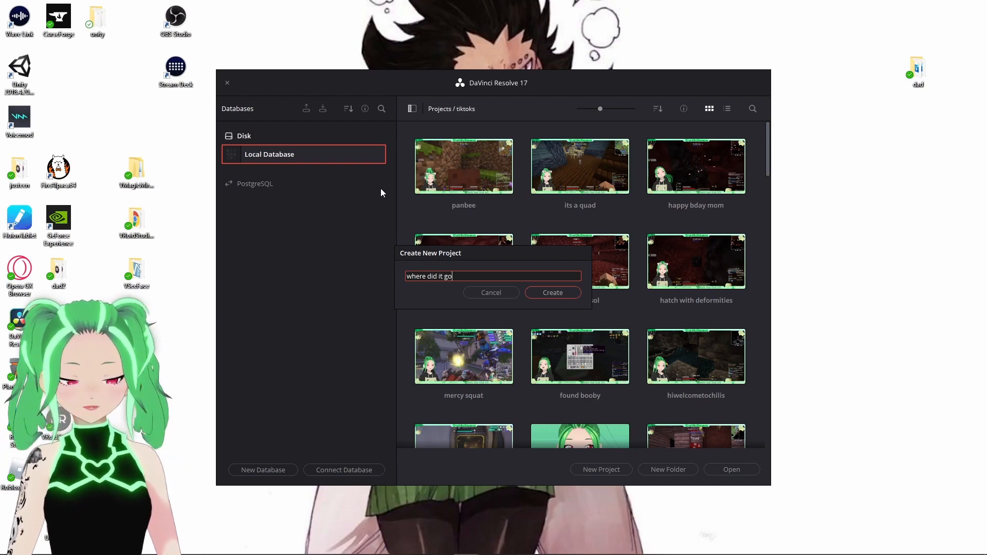
{"action": "left_click", "coordinate": [552, 295]}
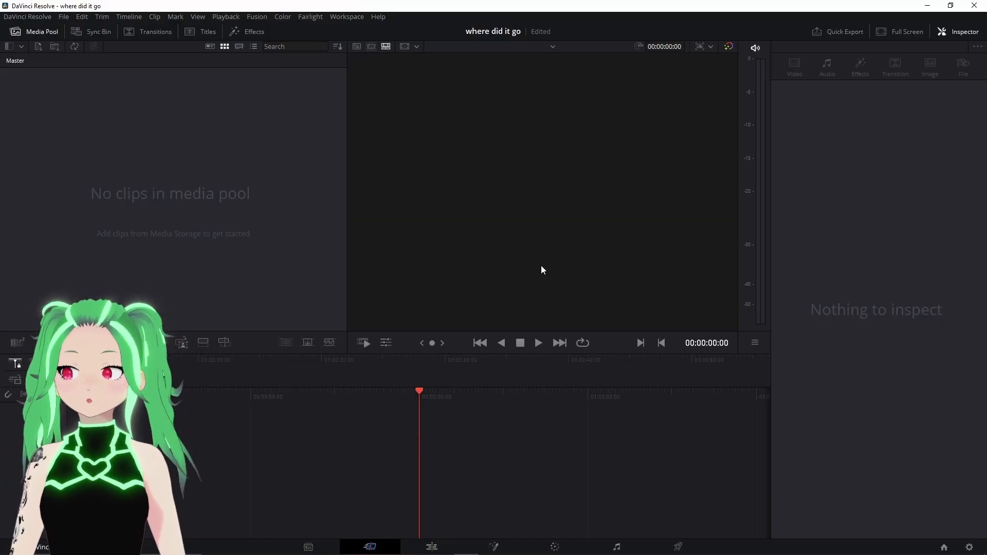
- Open the project settings and set the timeline processing resolution to 1080 x 1920 for vertical video
{"action": "left_click", "coordinate": [63, 17]}
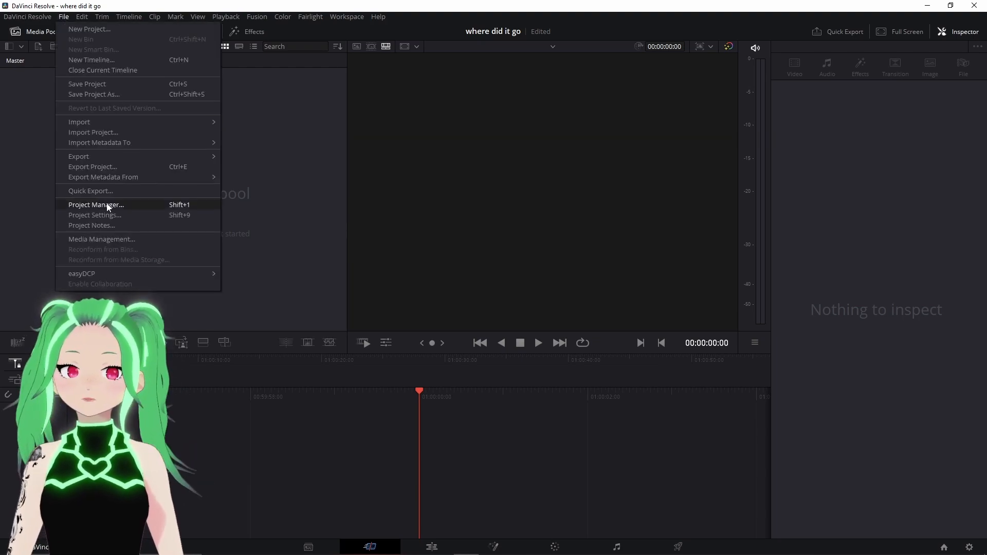
{"action": "left_click", "coordinate": [103, 216]}
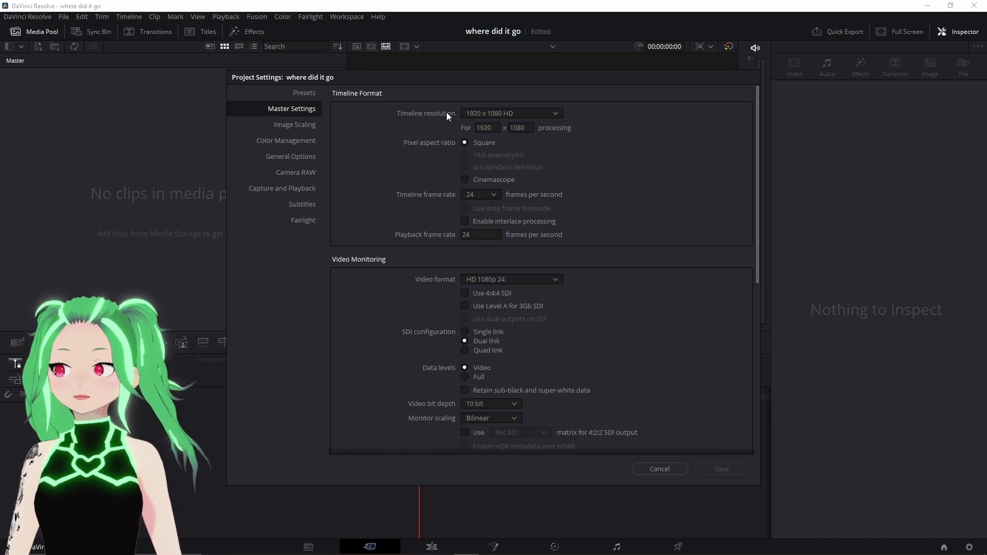
{"action": "left_click", "coordinate": [512, 110]}
{"action": "scroll", "coordinate": [507, 198], "scroll_direction": "down", "scroll_amount": 3}
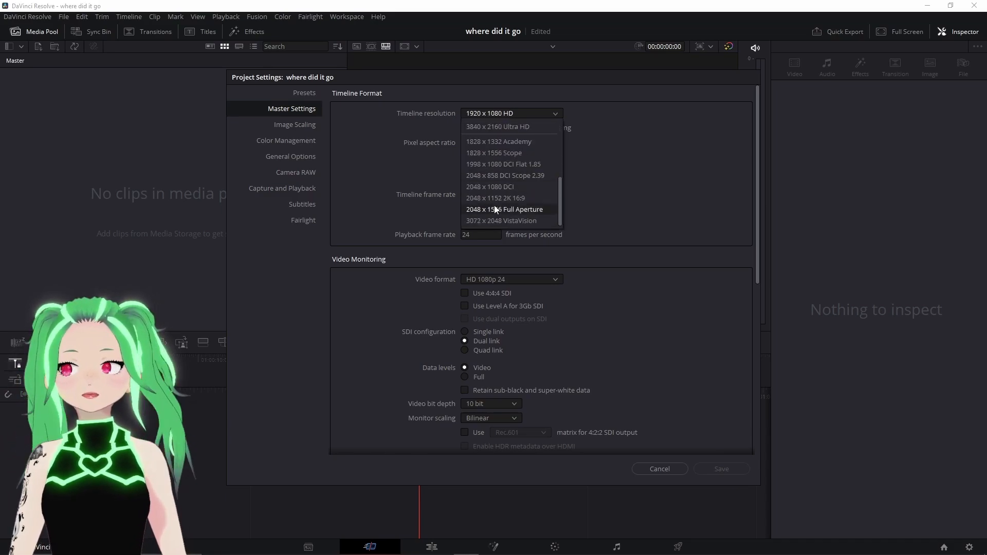
{"action": "scroll", "coordinate": [494, 198], "scroll_direction": "up", "scroll_amount": 3}
{"action": "left_click", "coordinate": [494, 112]}
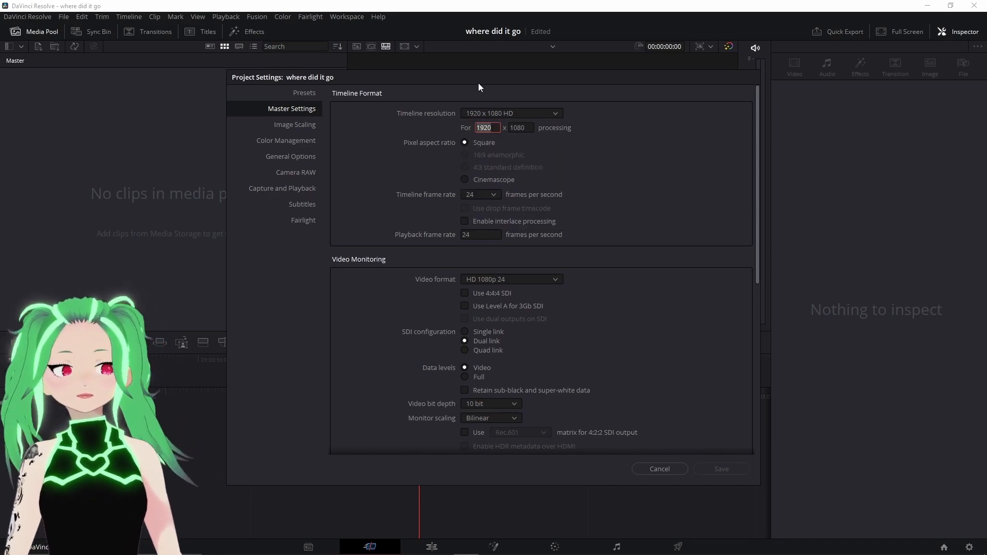
{"action": "type", "text": "1080"}
{"action": "key", "text": "Tab"}
{"action": "type", "text": "1920"}
- Set the timeline frame rate to 60 frames per second and save the project settings
{"action": "left_click", "coordinate": [490, 195]}
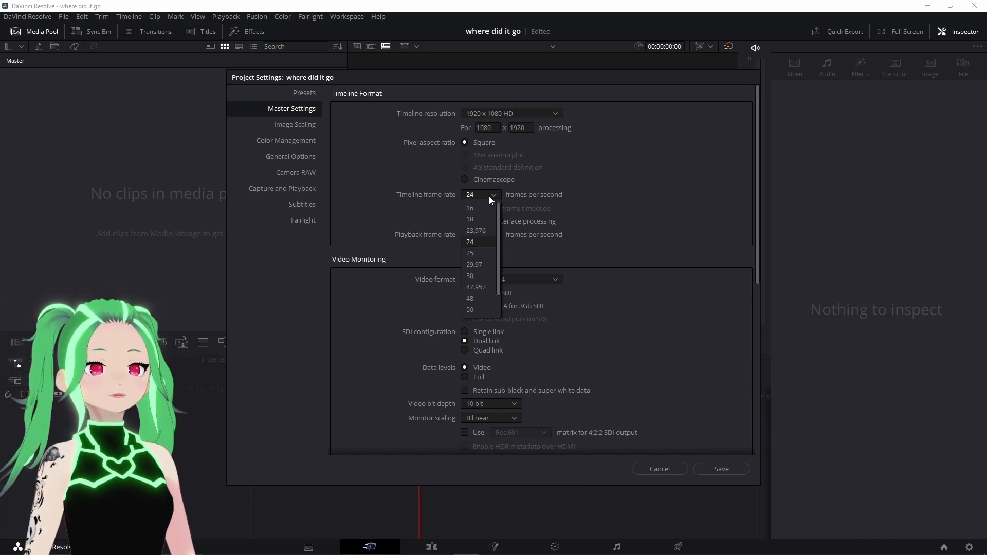
{"action": "left_click", "coordinate": [478, 312]}
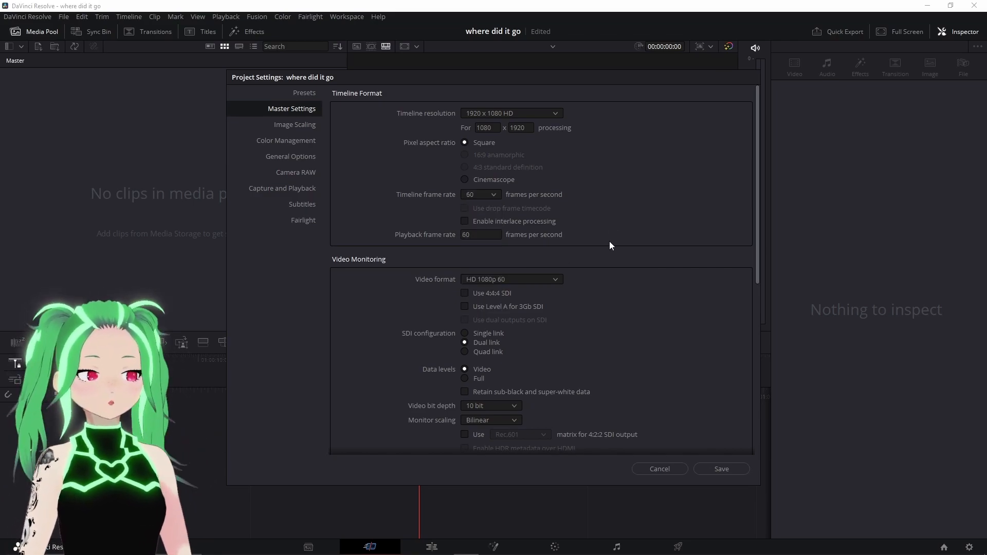
{"action": "scroll", "coordinate": [664, 172], "scroll_direction": "down", "scroll_amount": 2}
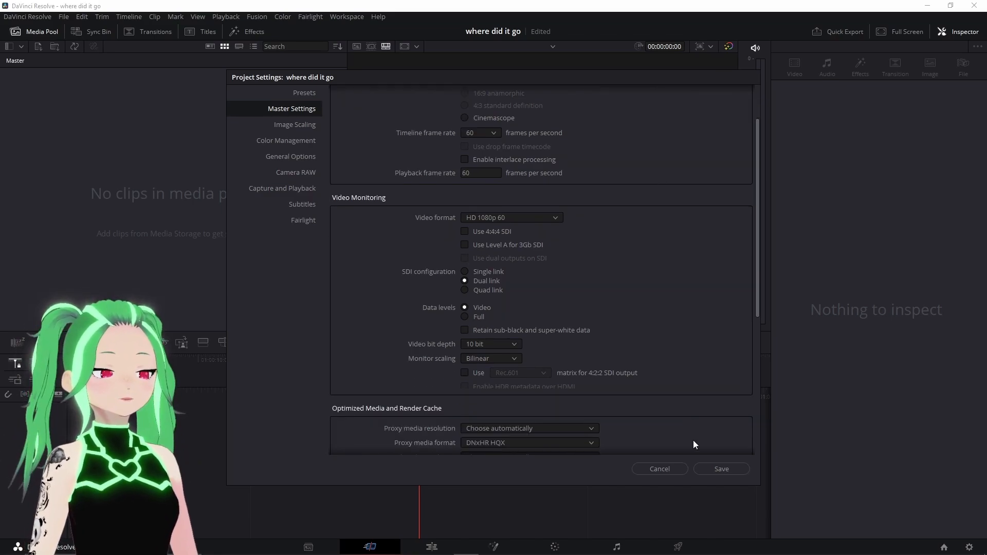
{"action": "left_click", "coordinate": [712, 468]}
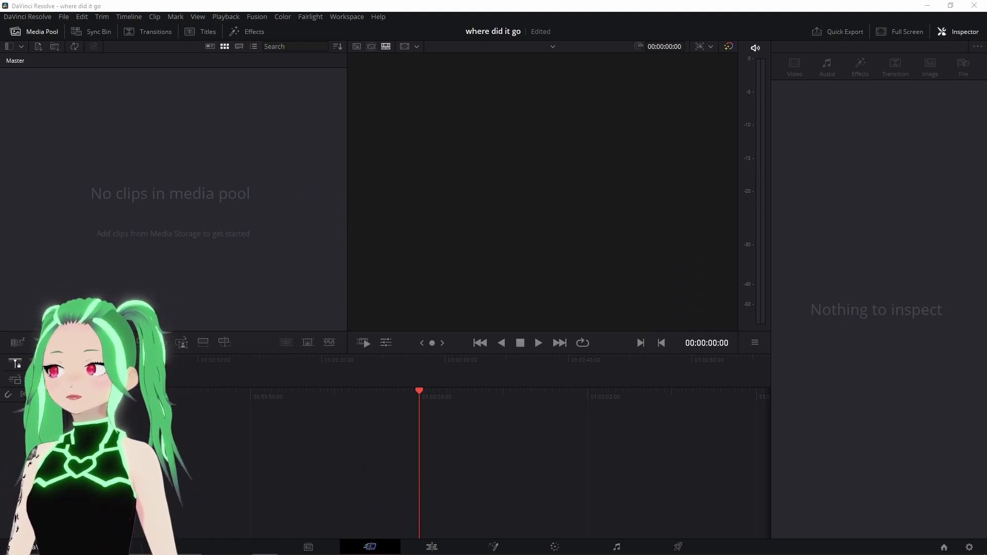
- Import the "wheres the penguin" clip into the media pool and place it on a new timeline
{"action": "left_click_drag", "start_coordinate": [643, 122], "coordinate": [708, 56]}
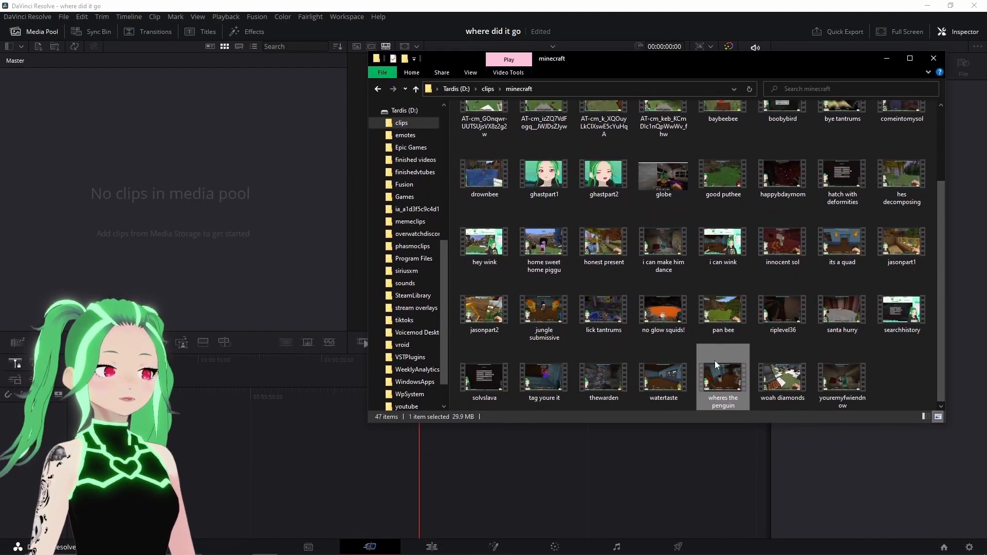
{"action": "left_click_drag", "start_coordinate": [718, 380], "coordinate": [505, 422]}
{"action": "left_click_drag", "start_coordinate": [257, 241], "coordinate": [147, 137]}
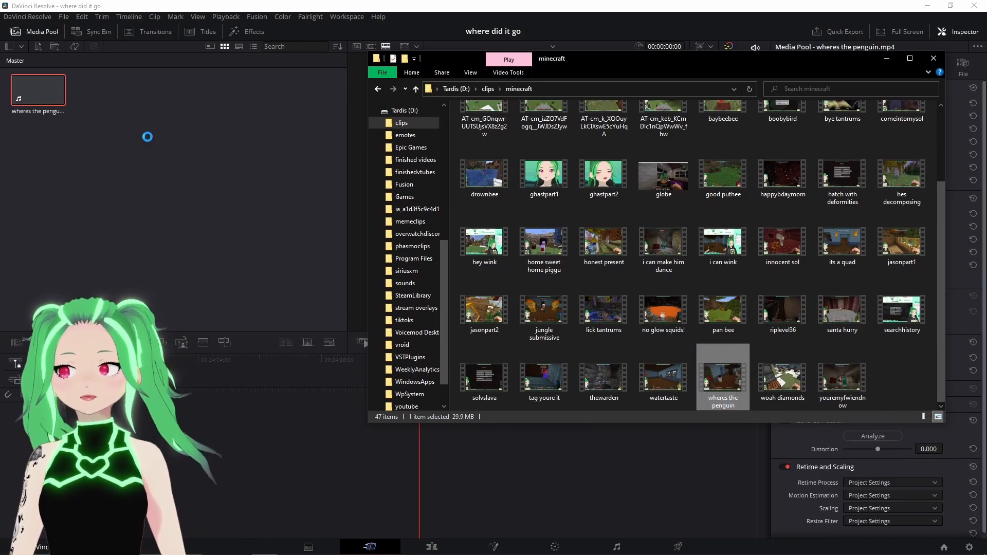
{"action": "left_click_drag", "start_coordinate": [824, 60], "coordinate": [761, 75]}
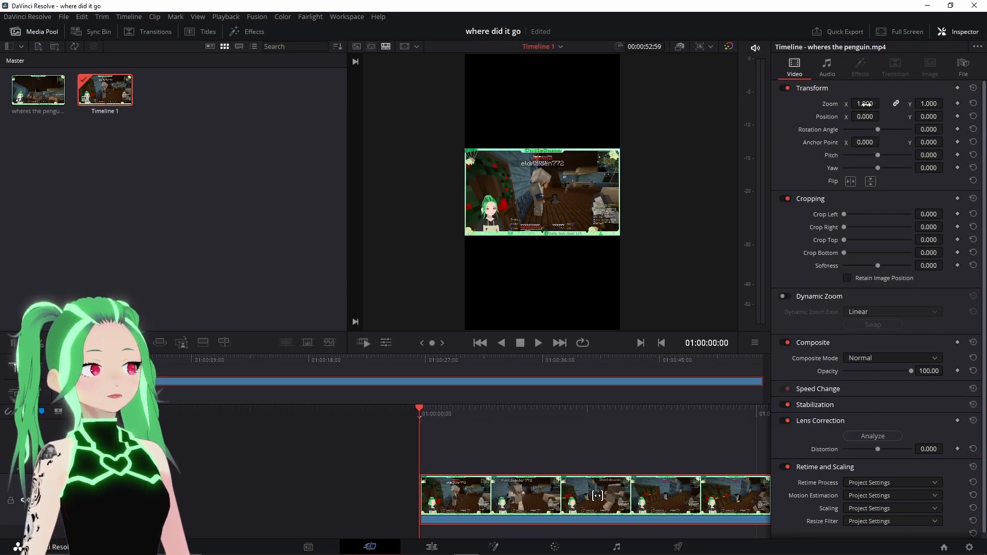
- Set the timeline clip's zoom to 3.2
{"action": "left_click", "coordinate": [874, 104]}
{"action": "type", "text": "3.2"}
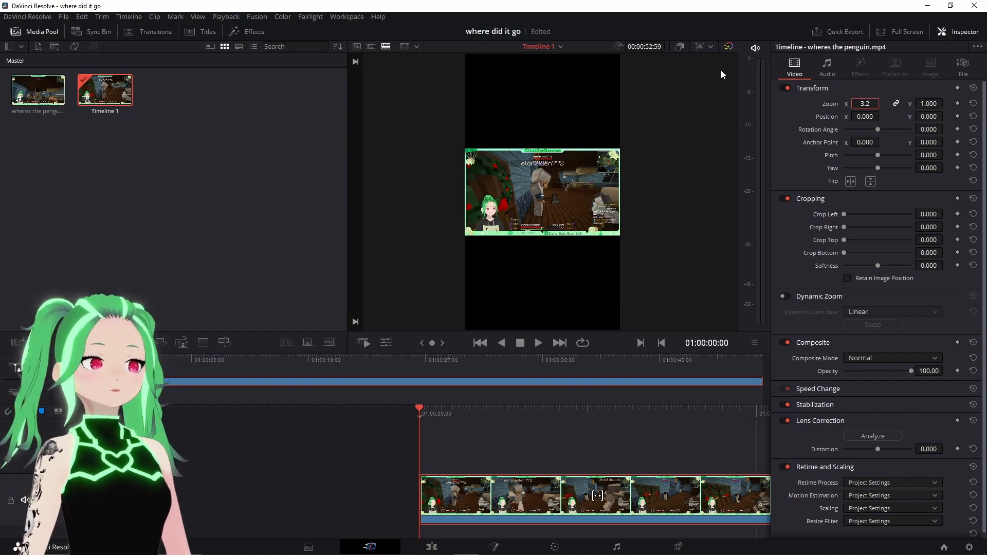
{"action": "key", "text": "Return"}
- Add the clip again on a second video track and set its zoom to 2.2
{"action": "left_click", "coordinate": [40, 94]}
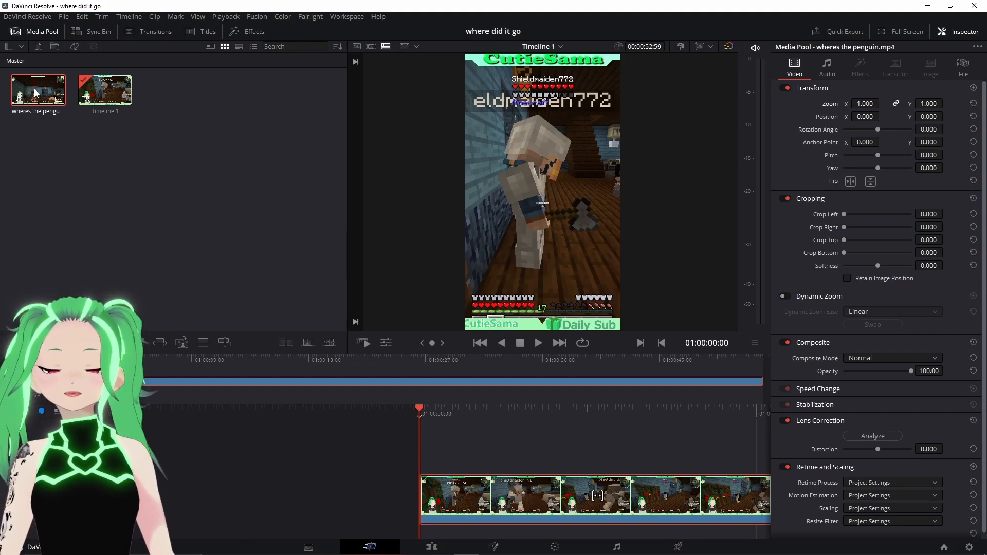
{"action": "left_click_drag", "start_coordinate": [35, 93], "coordinate": [76, 371]}
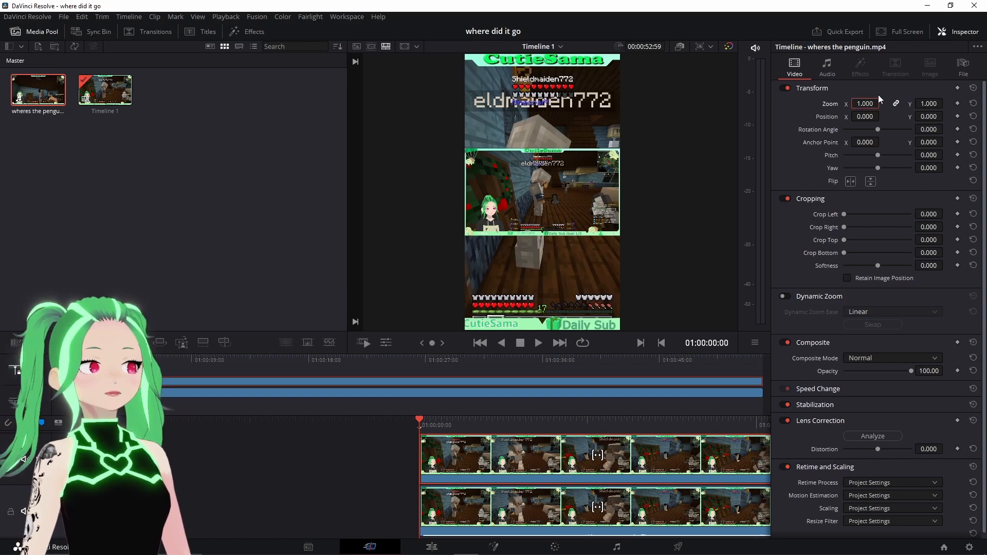
{"action": "type", "text": "2.2"}
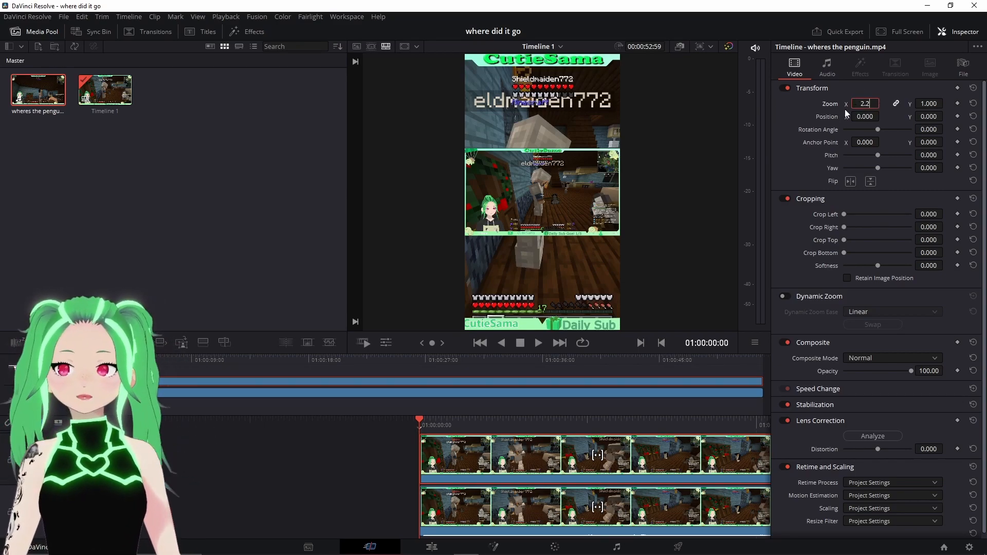
{"action": "key", "text": "Return"}
- Add the clip a third time on a new video track and apply a Gaussian Blur effect to it
{"action": "left_click", "coordinate": [46, 89]}
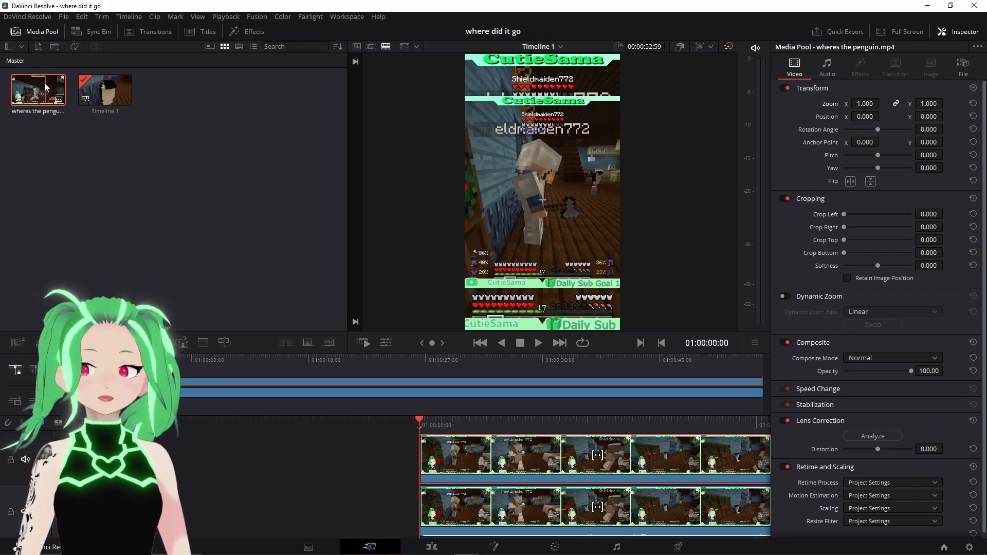
{"action": "left_click_drag", "start_coordinate": [46, 88], "coordinate": [149, 382]}
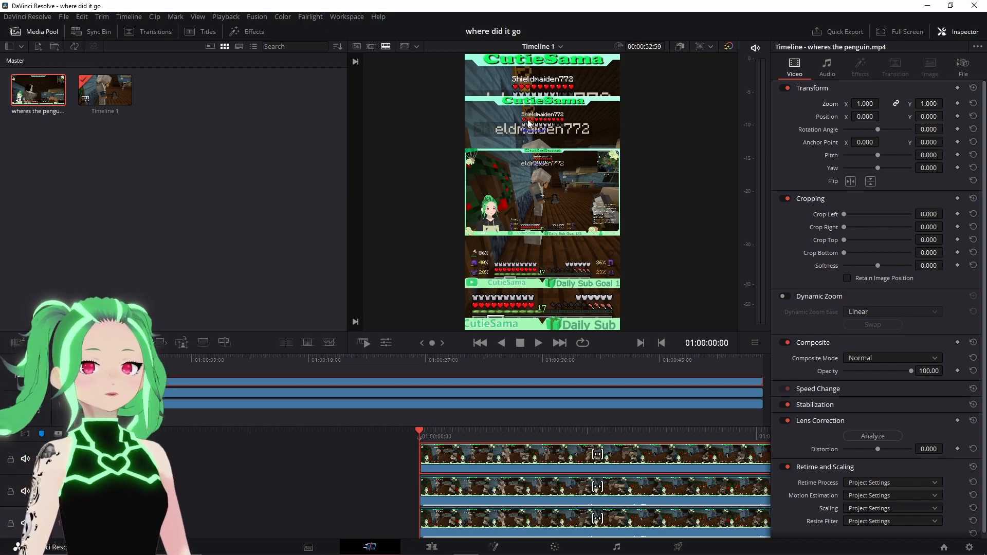
{"action": "left_click", "coordinate": [243, 32]}
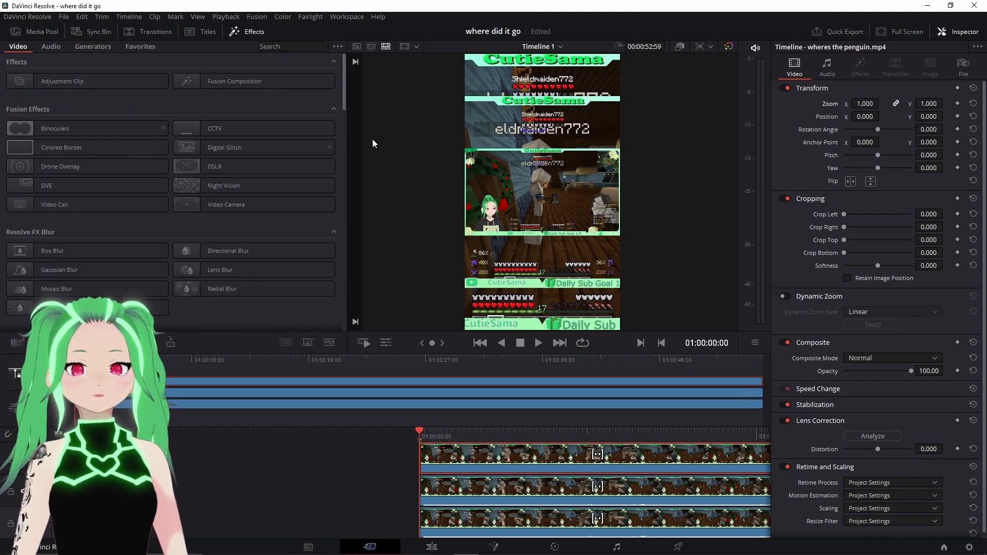
{"action": "left_click_drag", "start_coordinate": [342, 105], "coordinate": [338, 131]}
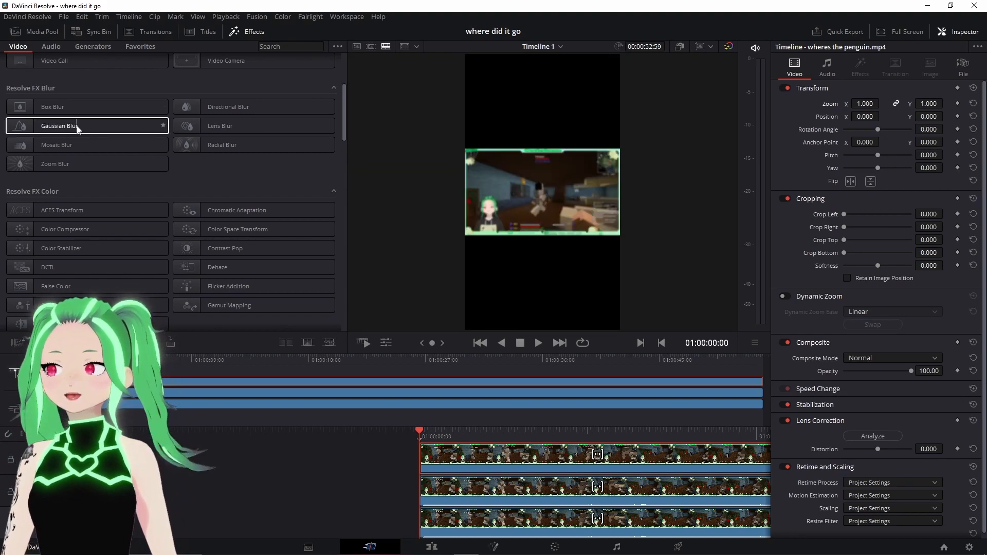
{"action": "left_click", "coordinate": [77, 129]}
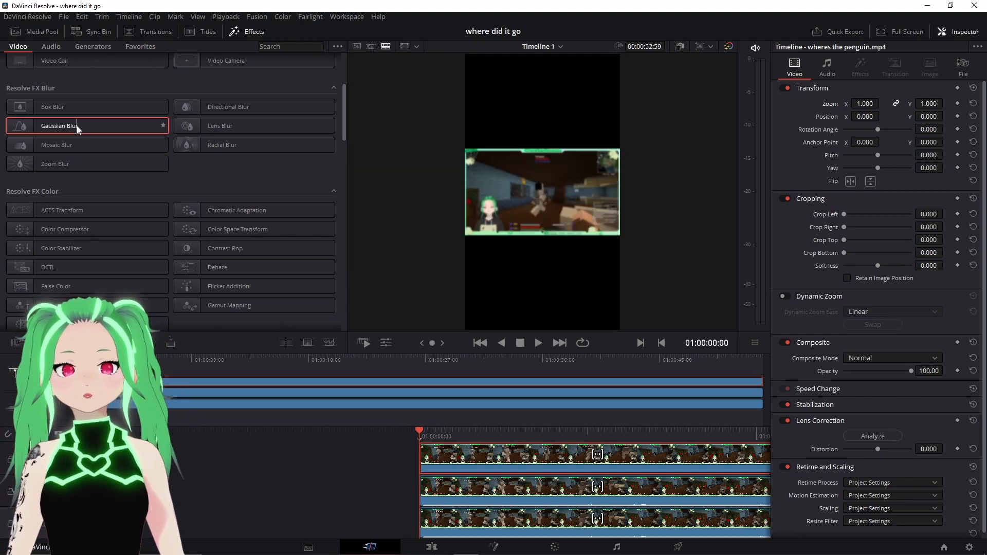
{"action": "left_click_drag", "start_coordinate": [74, 126], "coordinate": [318, 408]}
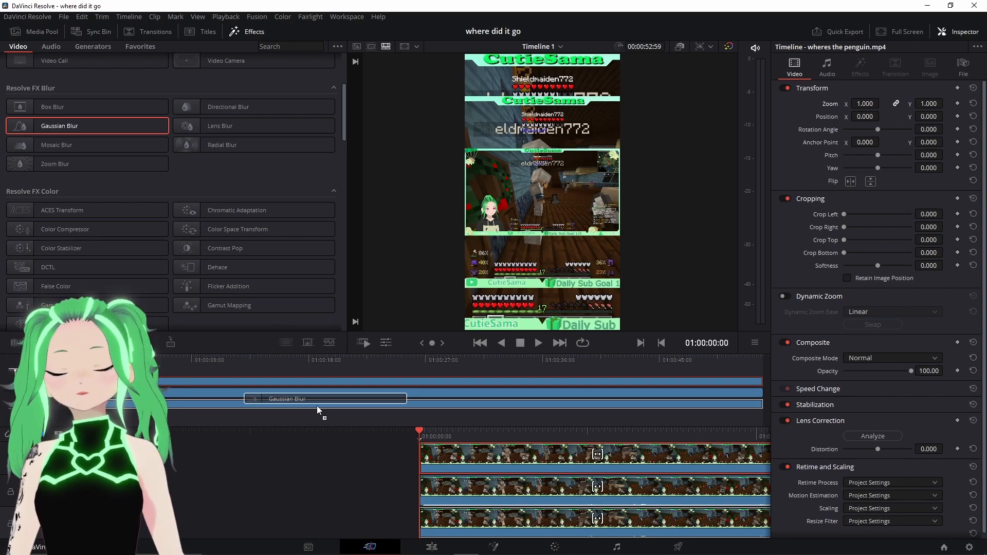
{"action": "left_click_drag", "start_coordinate": [316, 406], "coordinate": [317, 406]}
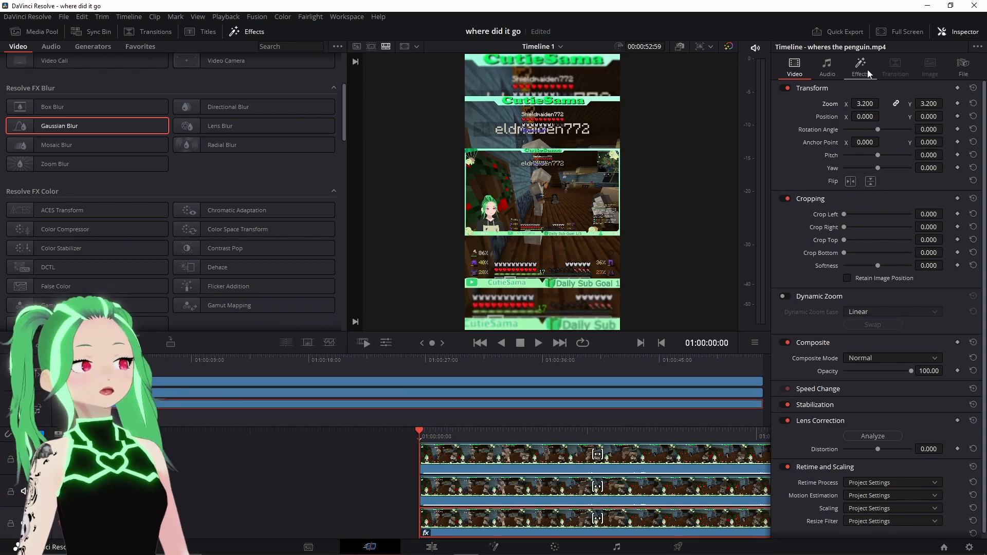
- Raise the Gaussian Blur horizontal and vertical strength to 1.000
{"action": "left_click", "coordinate": [865, 68]}
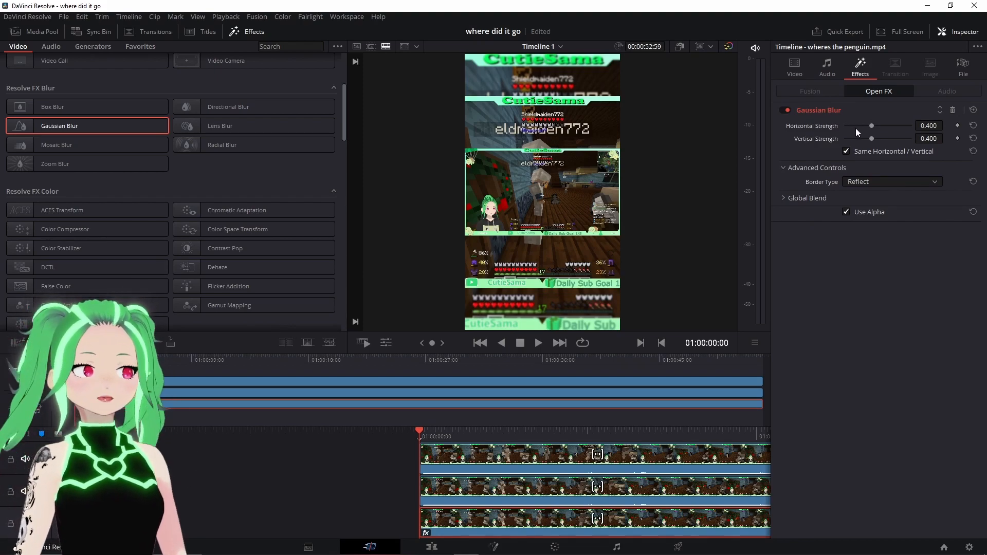
{"action": "left_click_drag", "start_coordinate": [871, 125], "coordinate": [922, 128]}
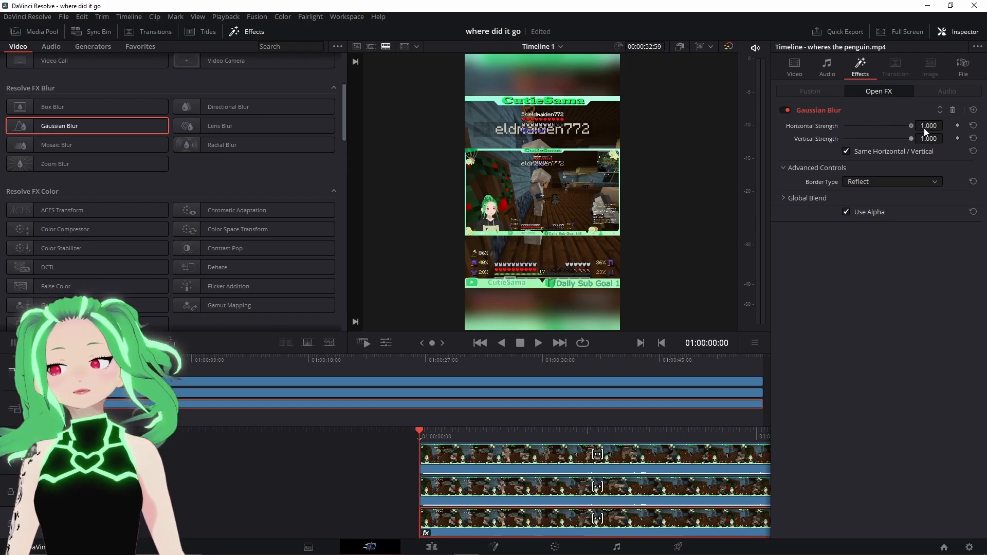
{"action": "mouse_move", "coordinate": [919, 131]}
{"action": "left_mouse_down"}
{"action": "mouse_move", "coordinate": [895, 135]}
{"action": "mouse_move", "coordinate": [918, 121]}
{"action": "left_mouse_up"}
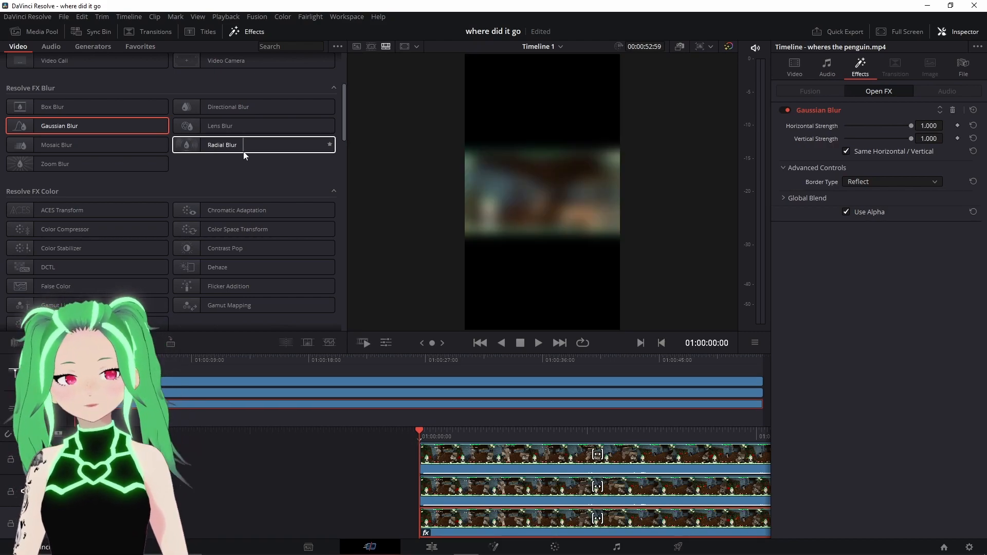
- Switch to the Edit page and examine the stacked video and audio tracks in the timeline
{"action": "left_click", "coordinate": [432, 547]}
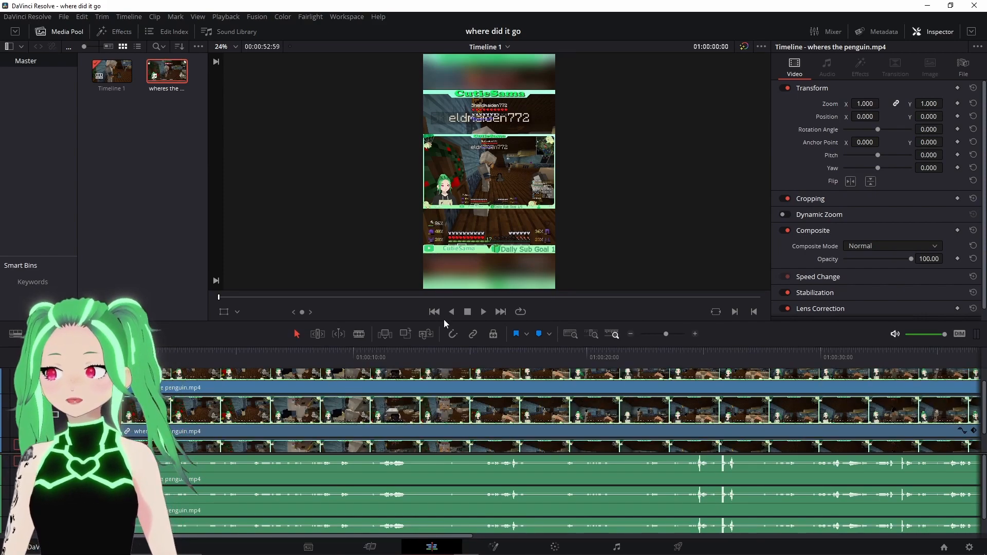
{"action": "scroll", "coordinate": [434, 438], "scroll_direction": "down", "scroll_amount": 1}
{"action": "scroll", "coordinate": [171, 394], "scroll_direction": "up", "scroll_amount": 2}
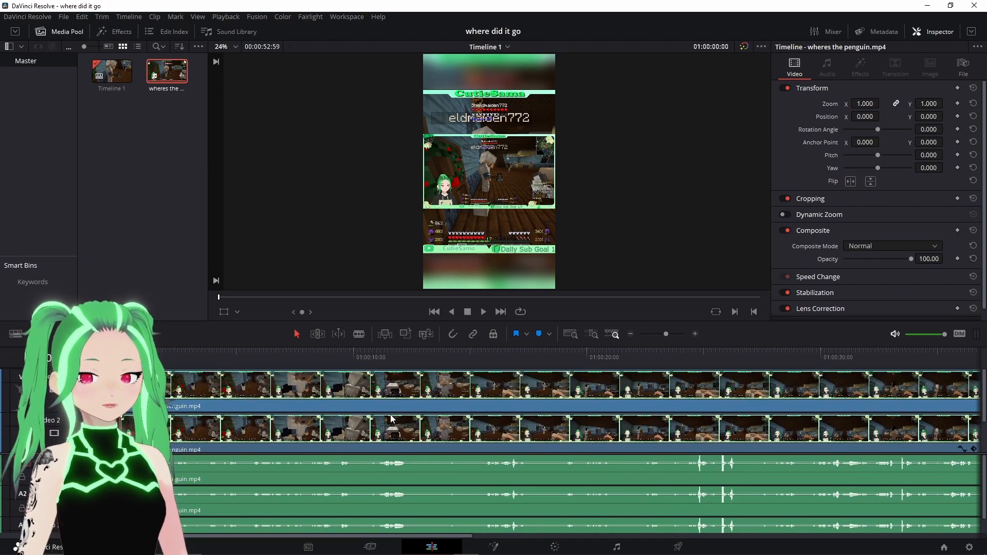
{"action": "scroll", "coordinate": [172, 394], "scroll_direction": "down", "scroll_amount": 1}
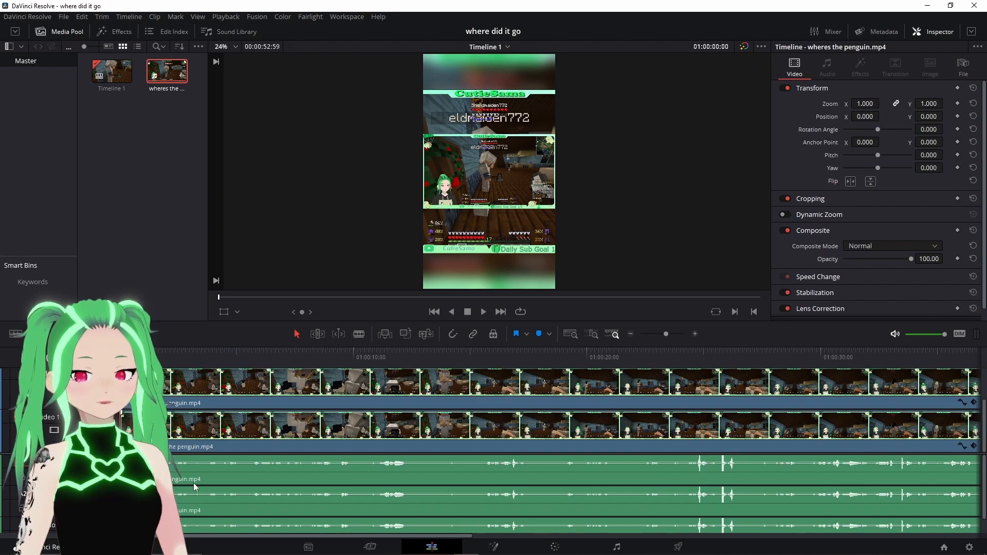
{"action": "scroll", "coordinate": [189, 491], "scroll_direction": "down", "scroll_amount": 1}
{"action": "scroll", "coordinate": [192, 505], "scroll_direction": "up", "scroll_amount": 1}
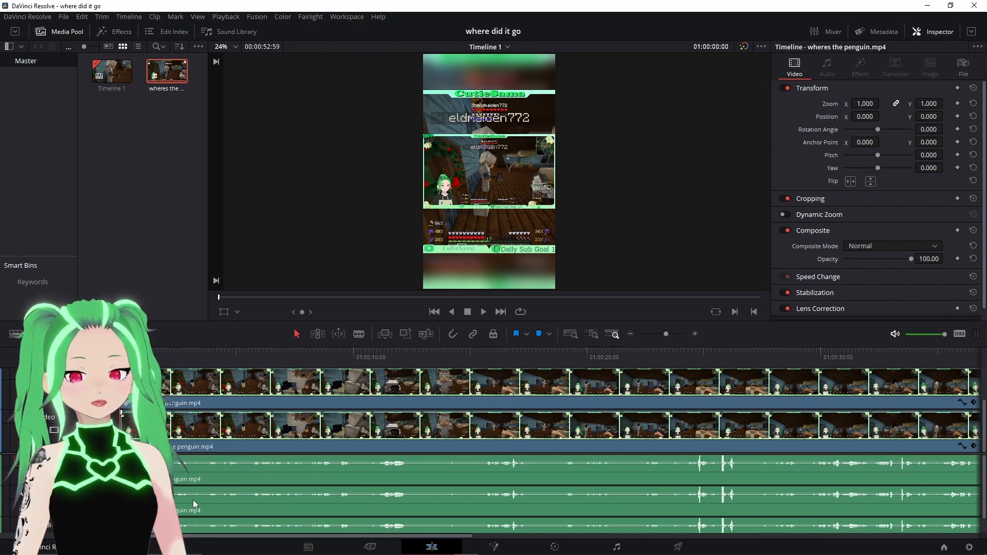
{"action": "scroll", "coordinate": [195, 503], "scroll_direction": "down", "scroll_amount": 1}
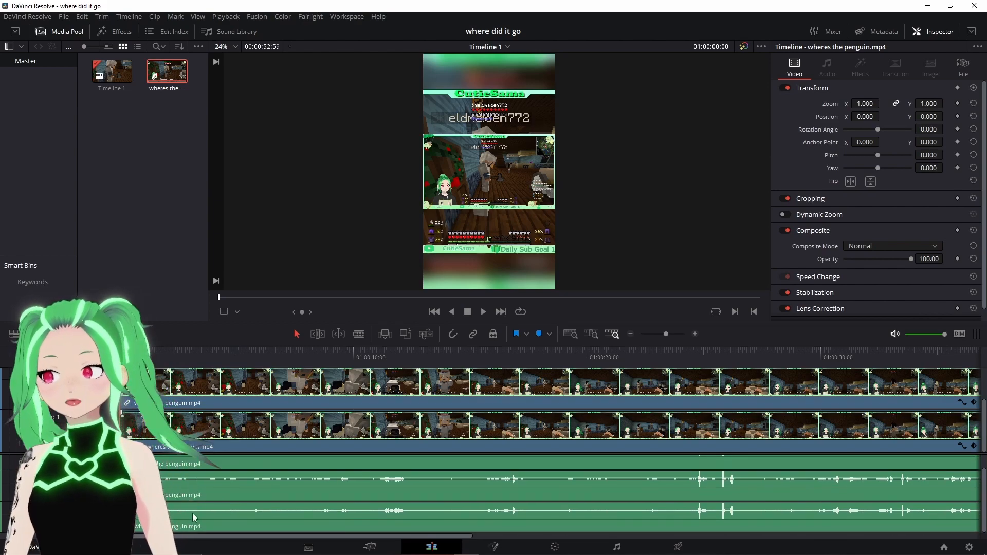
- Delete the duplicate audio clip on the second audio track and save the project
{"action": "left_click", "coordinate": [218, 494]}
{"action": "scroll", "coordinate": [218, 494], "scroll_direction": "down", "scroll_amount": 1}
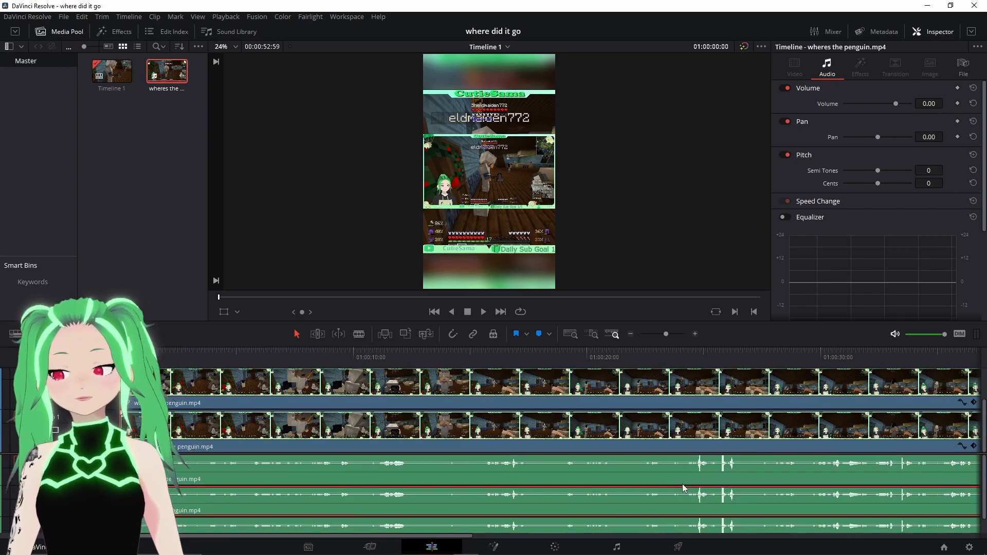
{"action": "scroll", "coordinate": [647, 416], "scroll_direction": "up", "scroll_amount": 1}
{"action": "scroll", "coordinate": [647, 416], "scroll_direction": "up", "scroll_amount": 2}
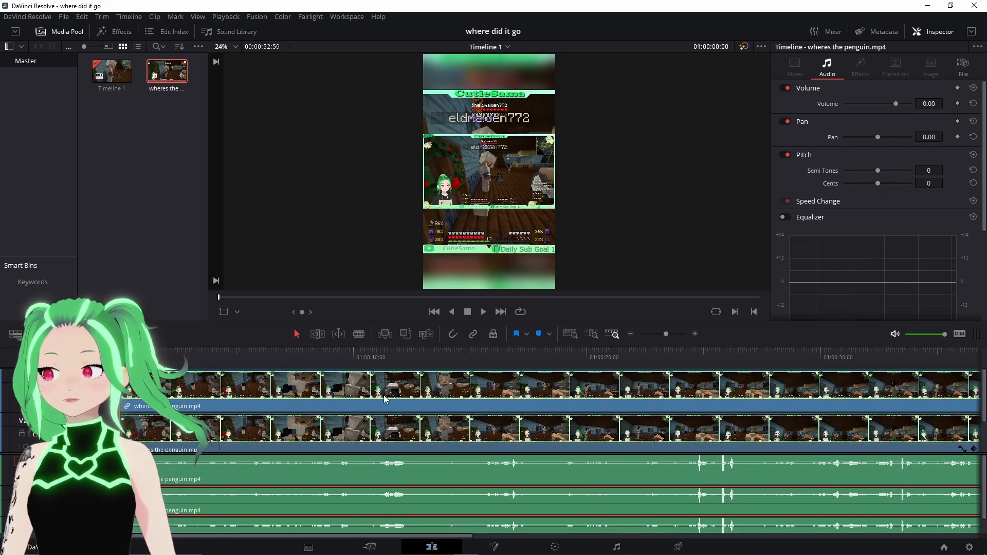
{"action": "scroll", "coordinate": [221, 492], "scroll_direction": "down", "scroll_amount": 3}
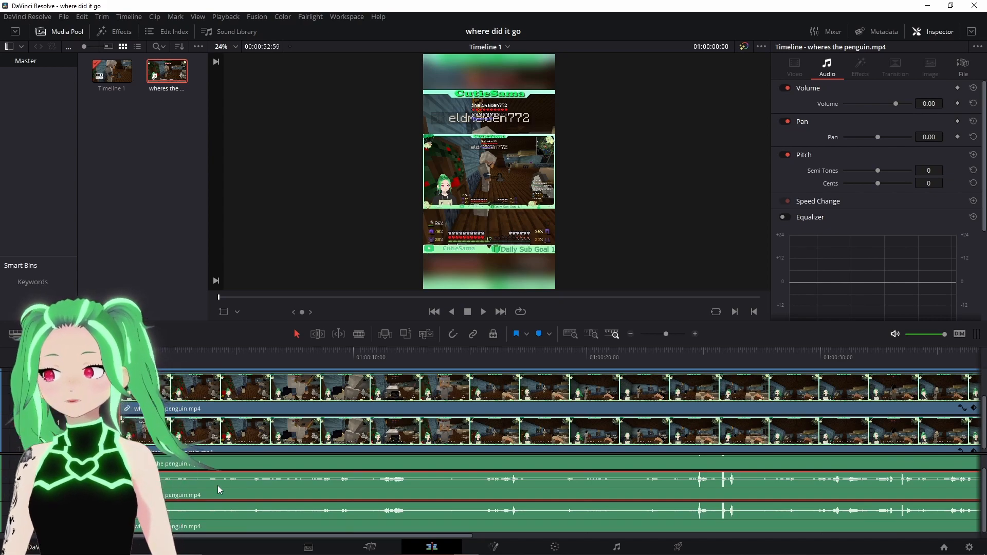
{"action": "scroll", "coordinate": [218, 486], "scroll_direction": "up", "scroll_amount": 1}
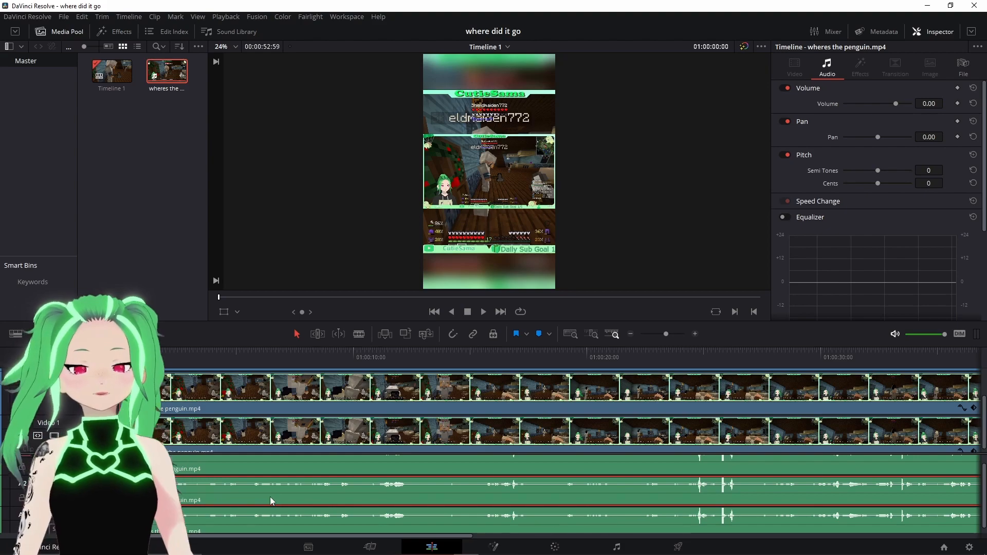
{"action": "scroll", "coordinate": [270, 498], "scroll_direction": "down", "scroll_amount": 1}
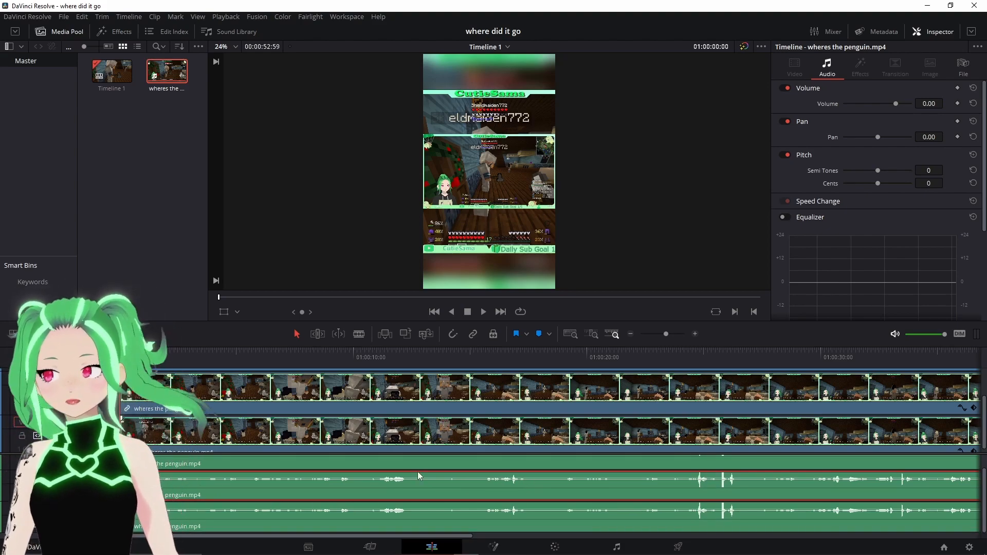
{"action": "right_click", "coordinate": [502, 489]}
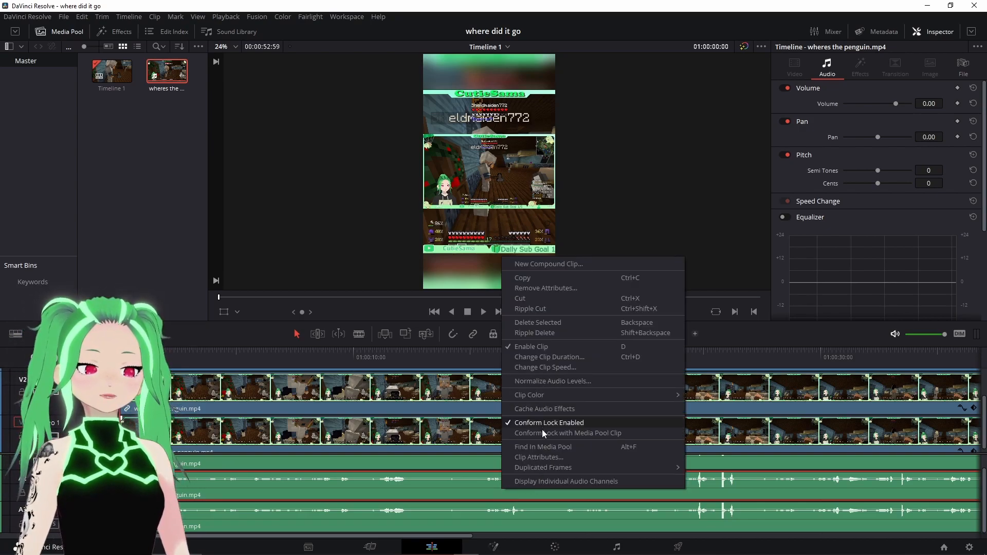
{"action": "left_click", "coordinate": [587, 323]}
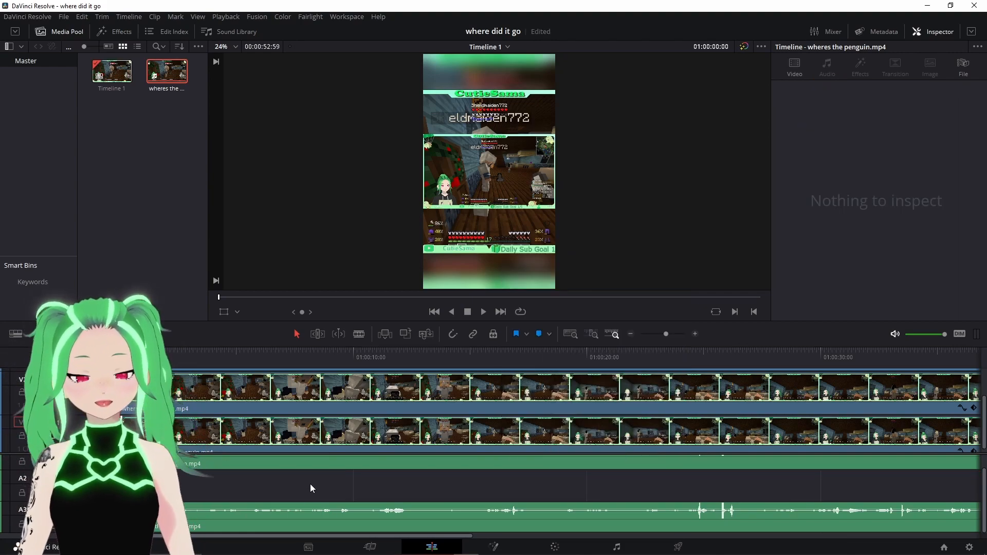
{"action": "key", "text": "ctrl+s"}
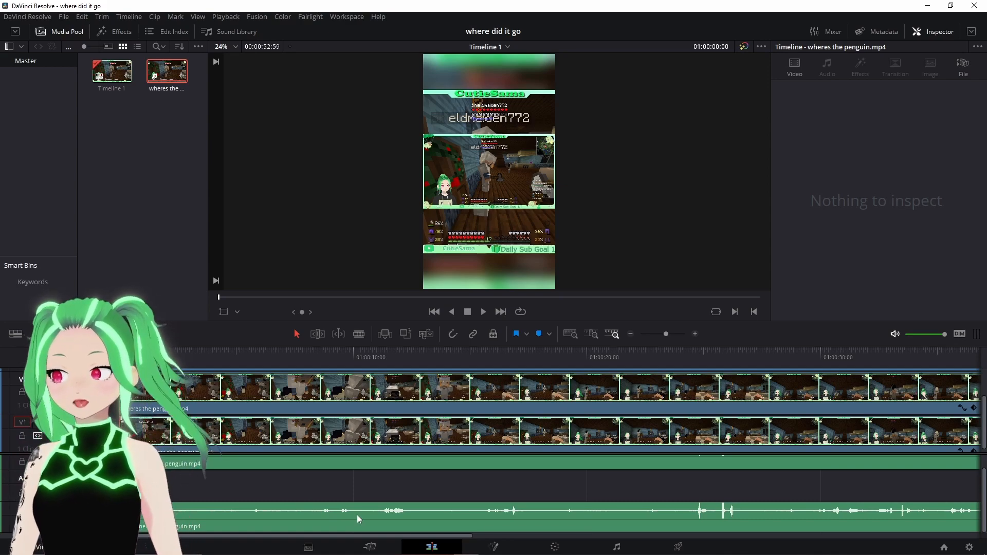
- Delete the duplicate audio clip on the third audio track
{"action": "left_click", "coordinate": [358, 514]}
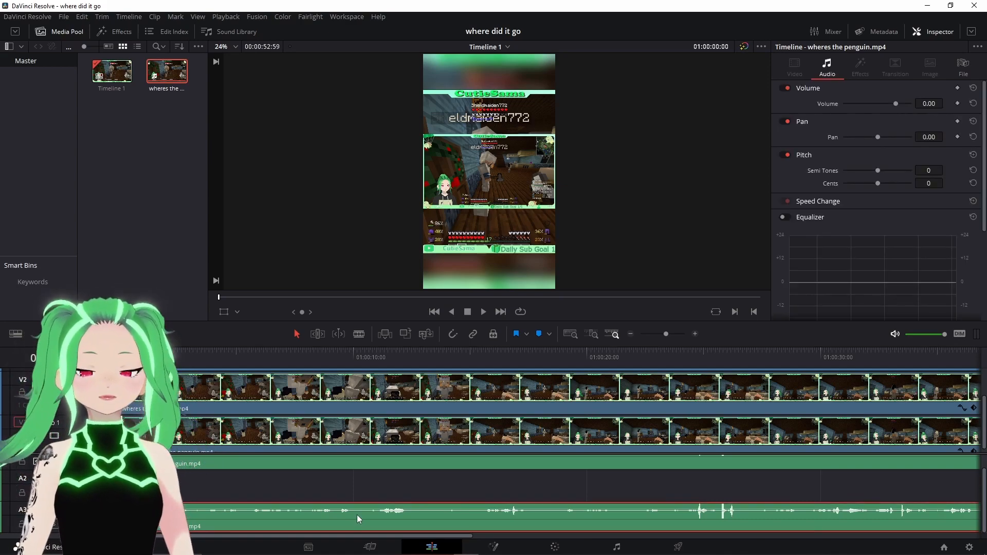
{"action": "right_click", "coordinate": [358, 515]}
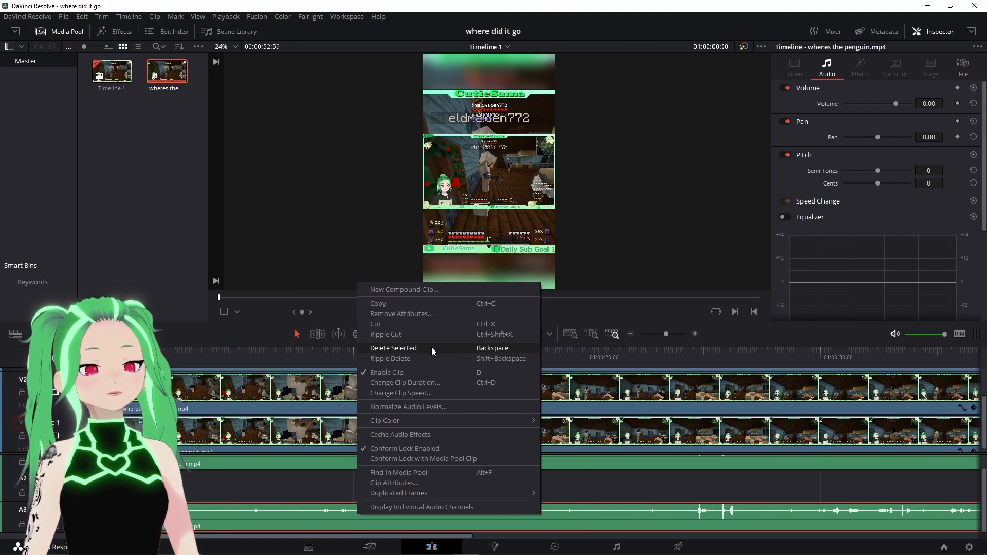
{"action": "left_click", "coordinate": [393, 348]}
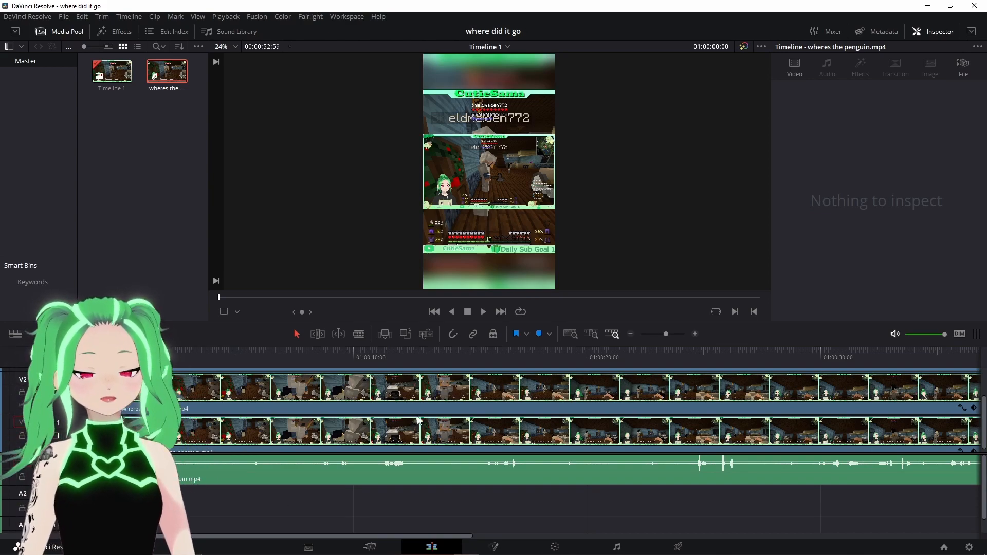
- Select the top video clip and crop it down to the facecam character in the viewer
{"action": "scroll", "coordinate": [315, 406], "scroll_direction": "up", "scroll_amount": 1}
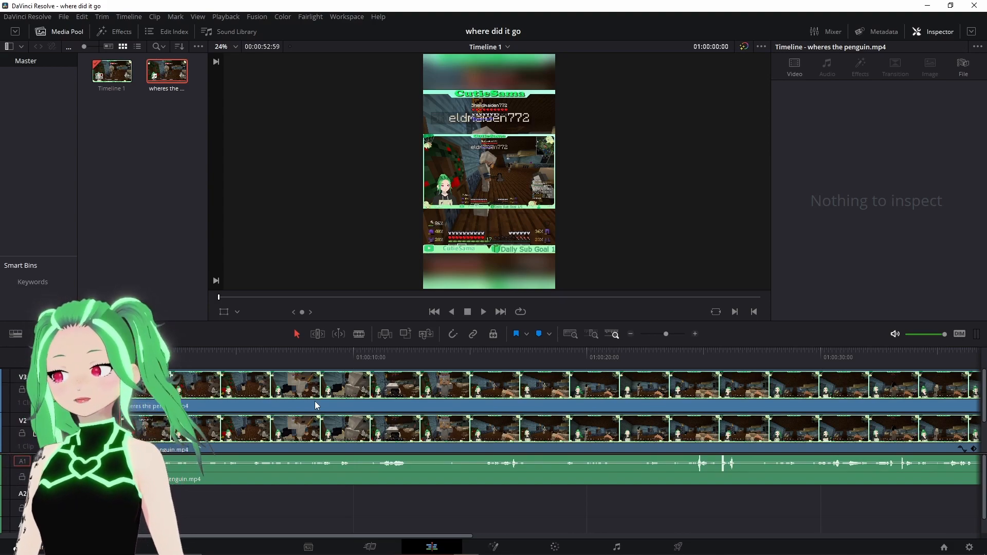
{"action": "scroll", "coordinate": [218, 425], "scroll_direction": "down", "scroll_amount": 1}
{"action": "scroll", "coordinate": [225, 409], "scroll_direction": "up", "scroll_amount": 1}
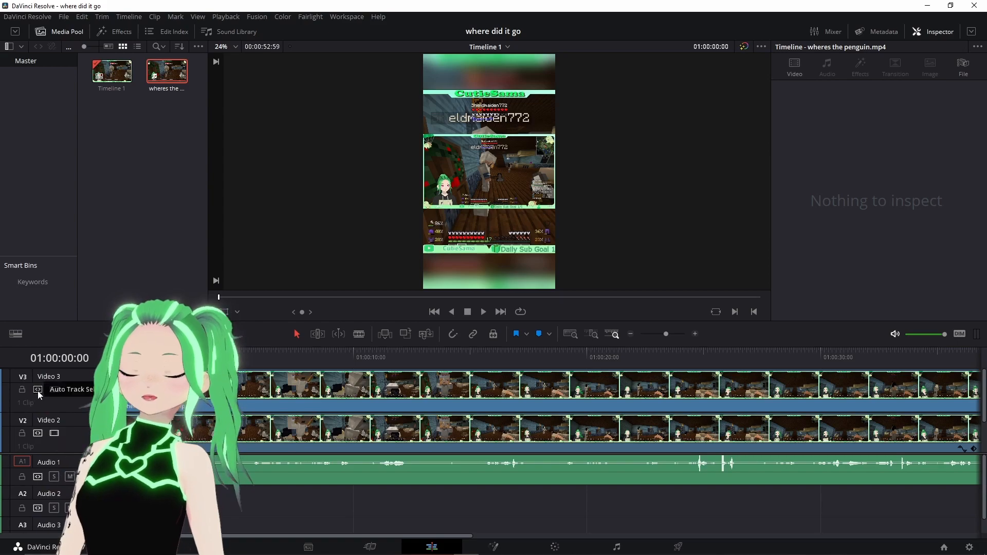
{"action": "left_click", "coordinate": [299, 399]}
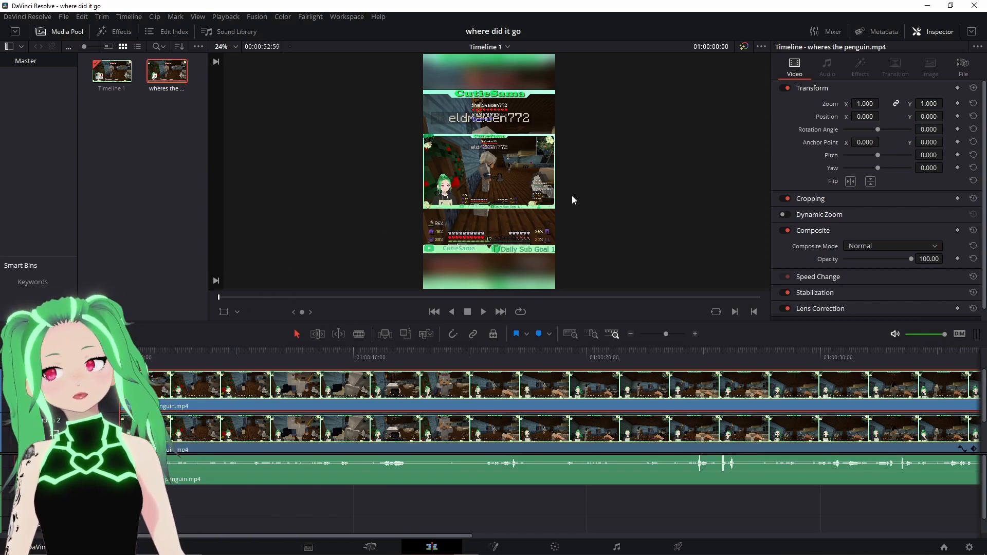
{"action": "left_click", "coordinate": [236, 313]}
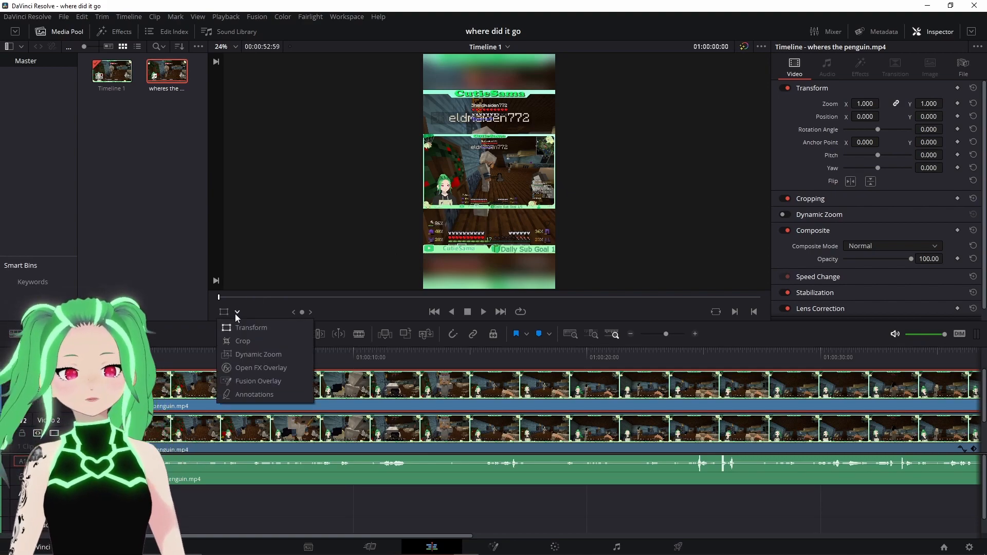
{"action": "left_click", "coordinate": [238, 342]}
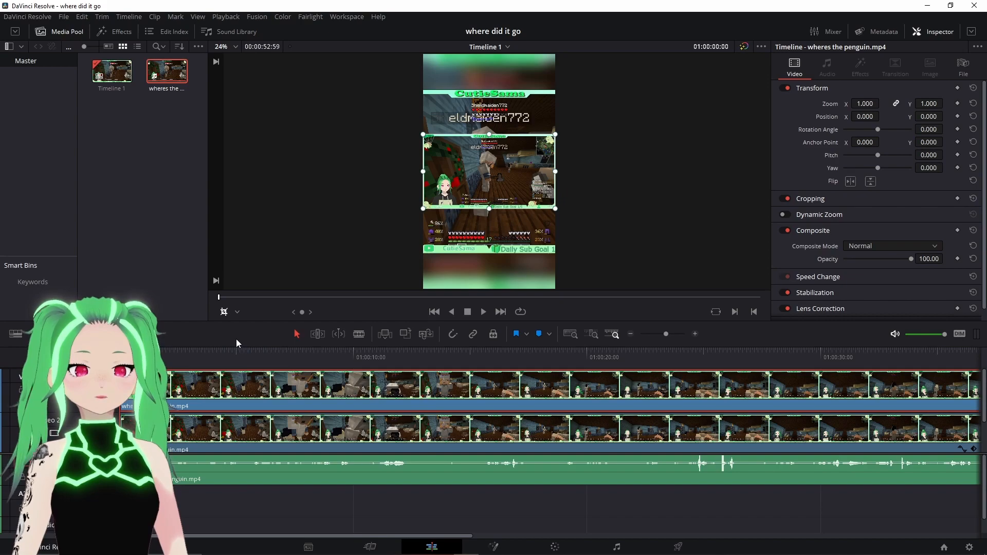
{"action": "left_click", "coordinate": [235, 316]}
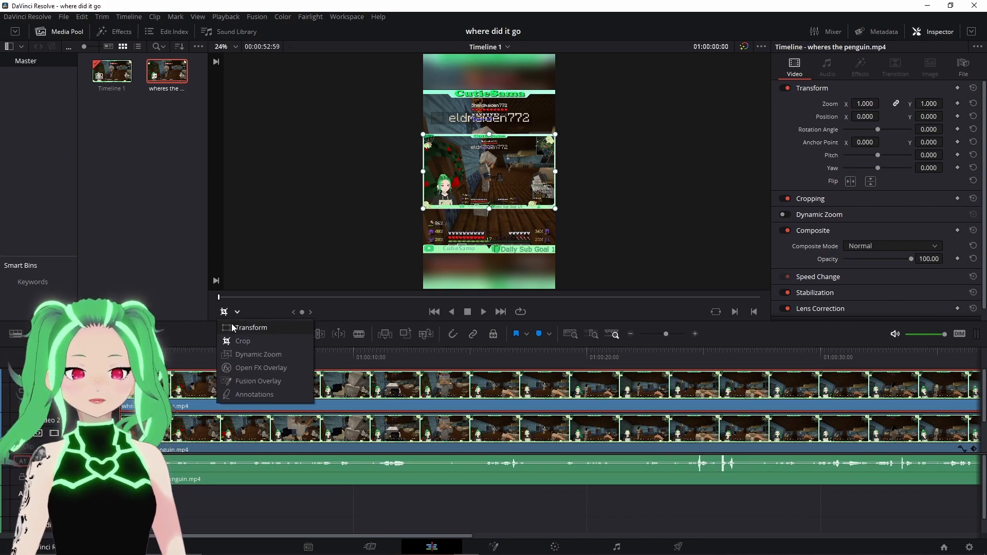
{"action": "left_click", "coordinate": [236, 343]}
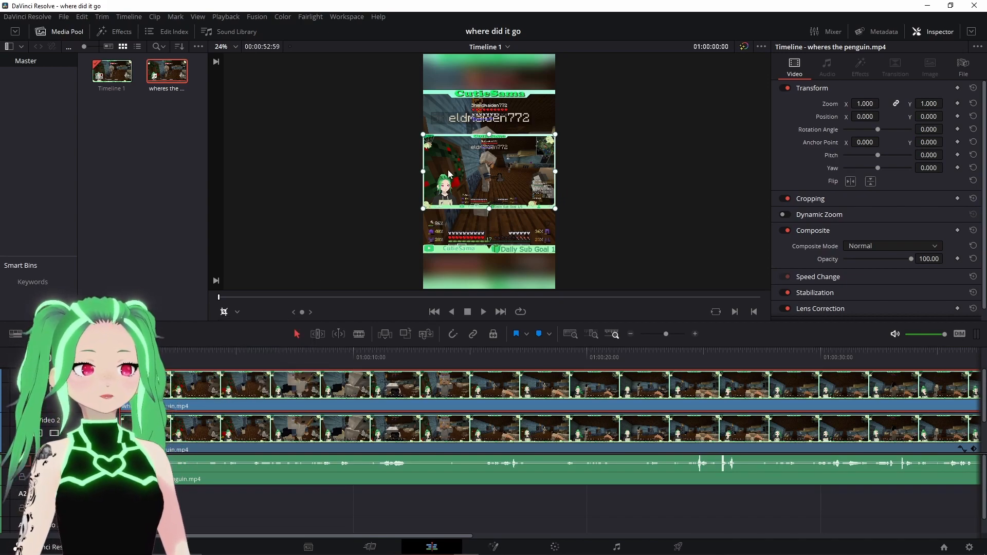
{"action": "left_click_drag", "start_coordinate": [424, 174], "coordinate": [432, 177]}
{"action": "left_click_drag", "start_coordinate": [495, 209], "coordinate": [499, 205]}
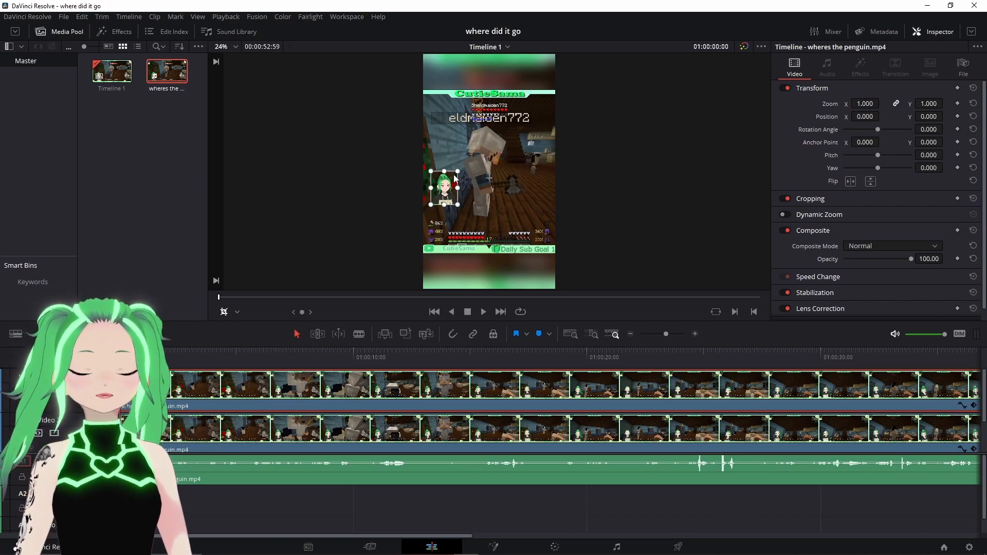
- Move the cropped facecam up to the top of the vertical frame
{"action": "left_click", "coordinate": [238, 313]}
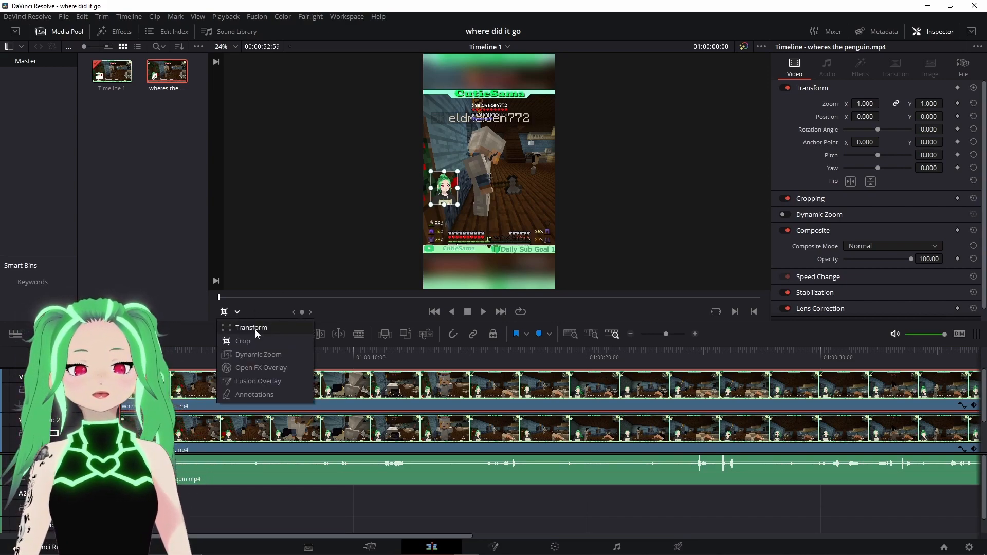
{"action": "left_click", "coordinate": [255, 328]}
{"action": "left_click_drag", "start_coordinate": [439, 195], "coordinate": [493, 216]}
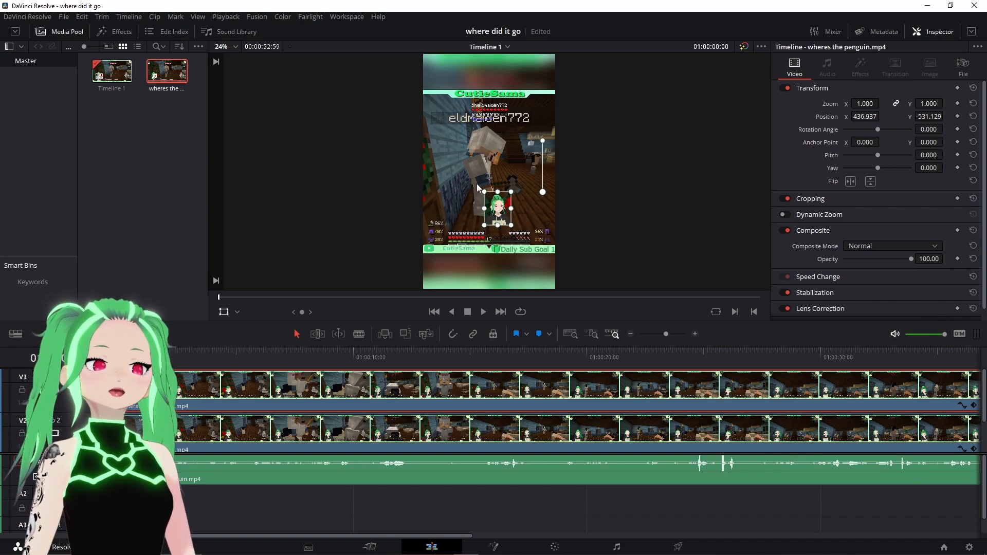
{"action": "left_click_drag", "start_coordinate": [486, 229], "coordinate": [481, 96]}
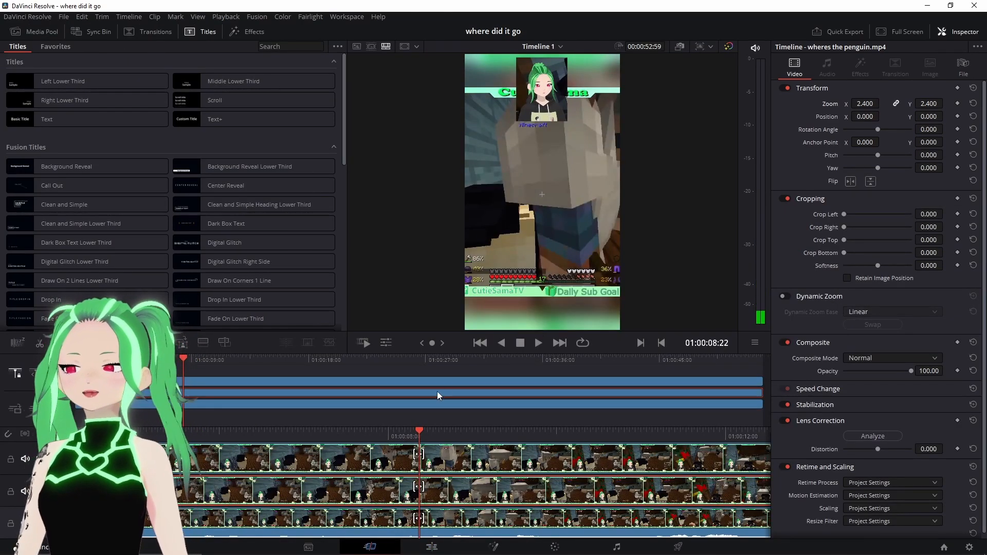
- Play back the vertical composition to review the facecam and zoomed layers
{"action": "key", "text": "space"}
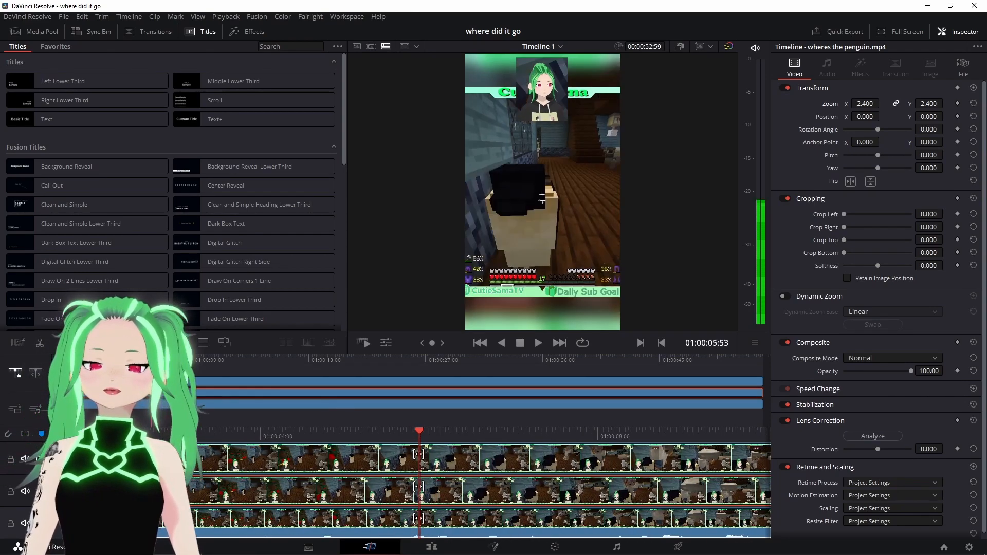
{"action": "key", "text": "space"}
{"action": "left_click", "coordinate": [124, 362]}
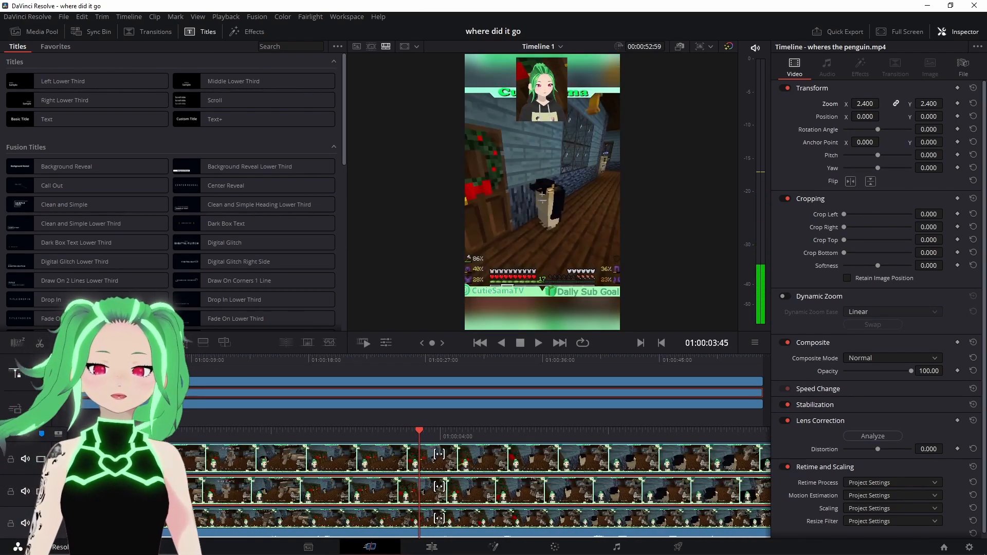
{"action": "left_click_drag", "start_coordinate": [124, 362], "coordinate": [122, 362]}
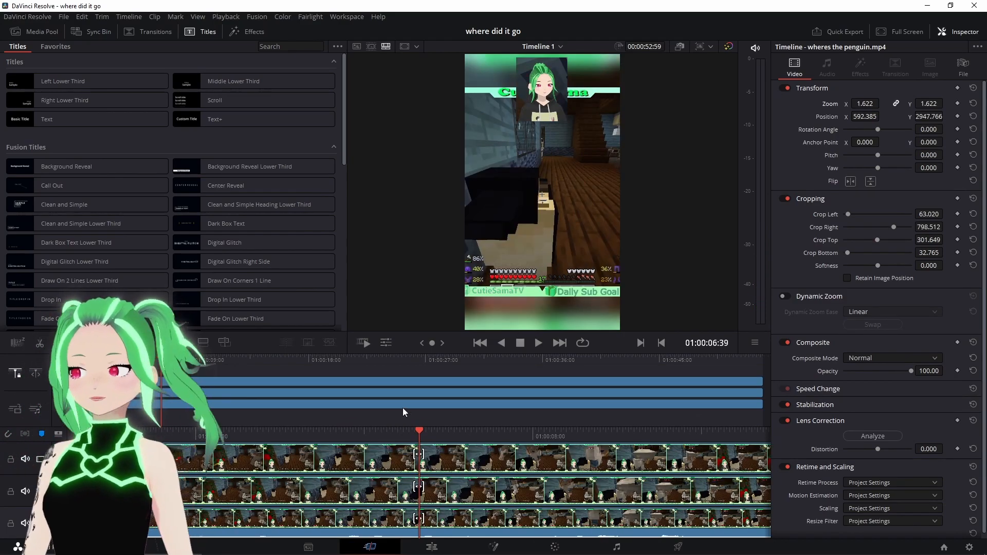
- Split all three stacked video clips at the playhead
{"action": "right_click", "coordinate": [481, 458]}
{"action": "left_click", "coordinate": [438, 441]}
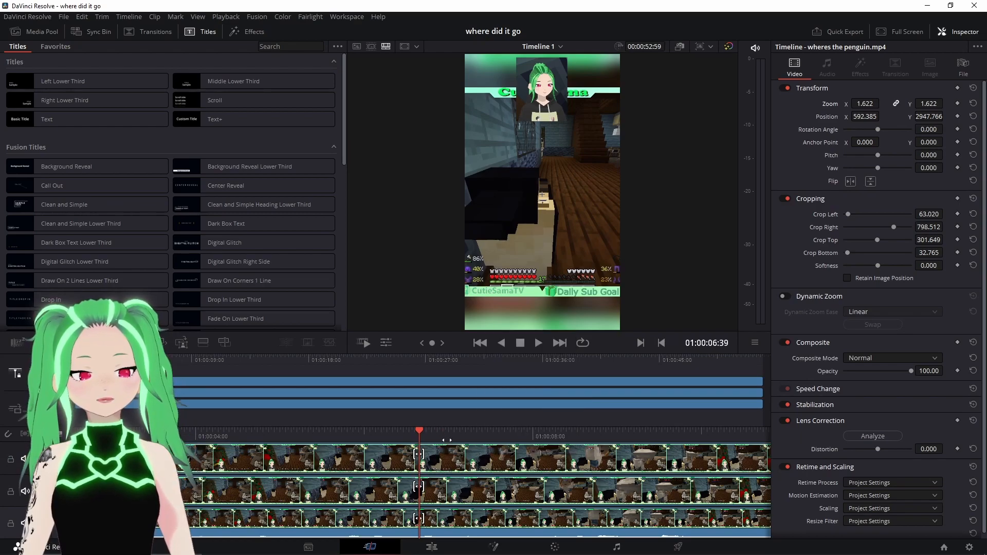
{"action": "left_click", "coordinate": [458, 466]}
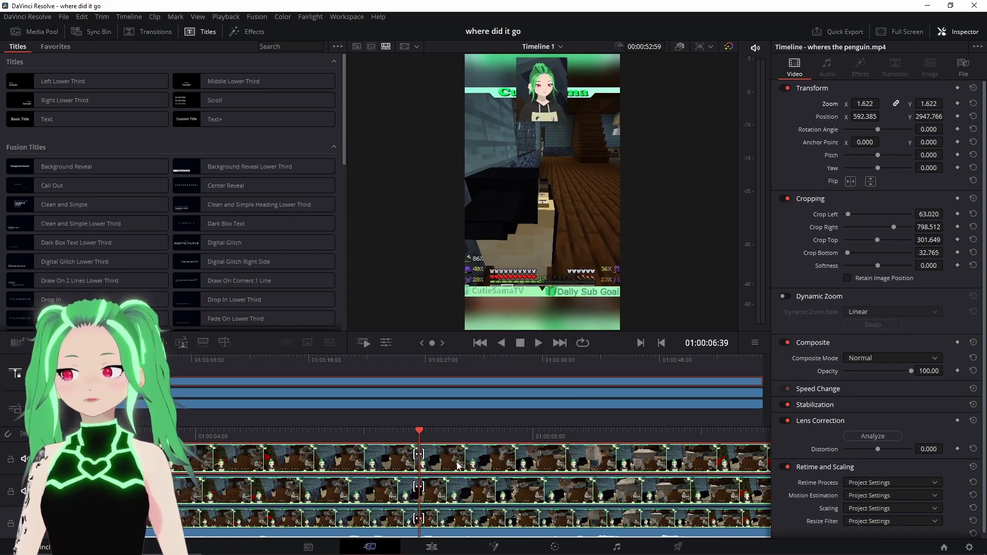
{"action": "right_click", "coordinate": [457, 465]}
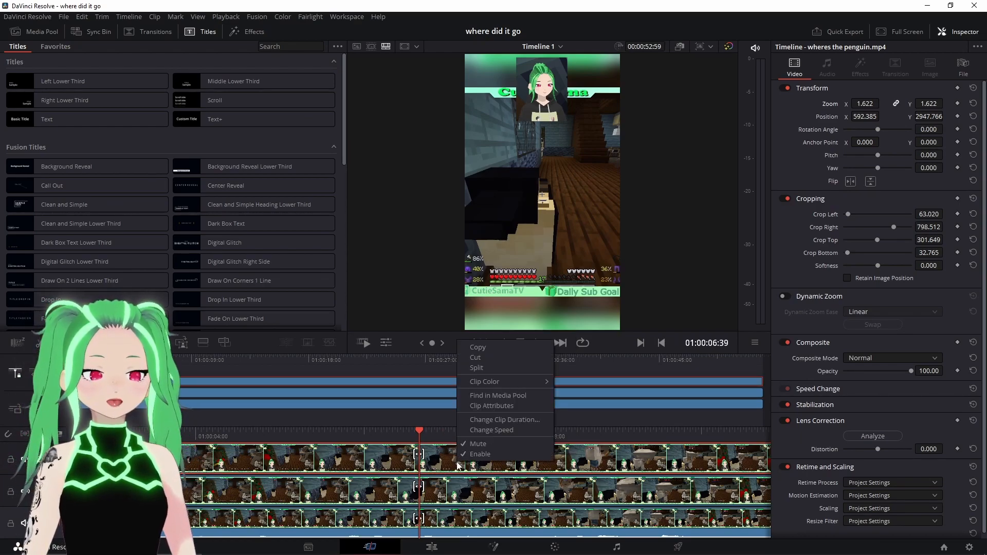
{"action": "left_click", "coordinate": [485, 368]}
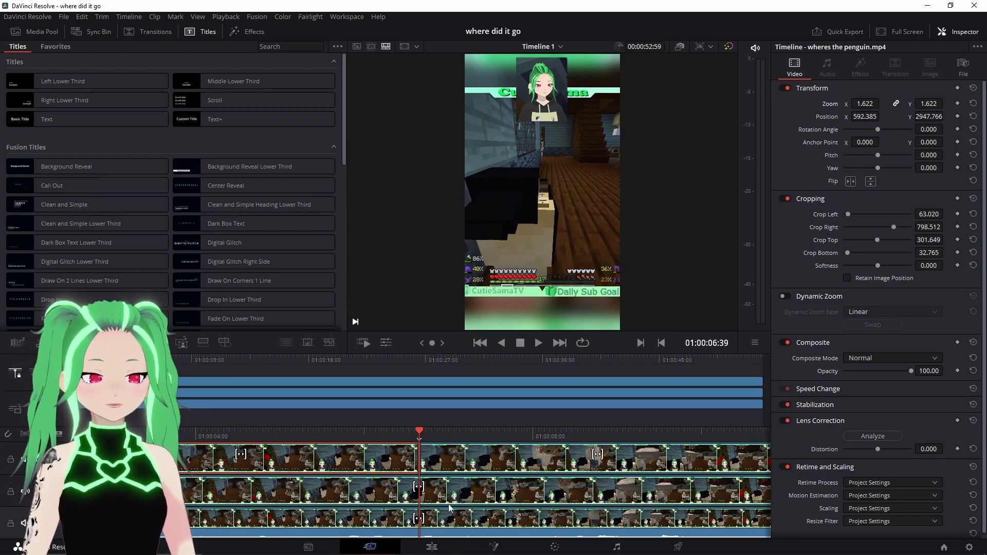
{"action": "right_click", "coordinate": [463, 496]}
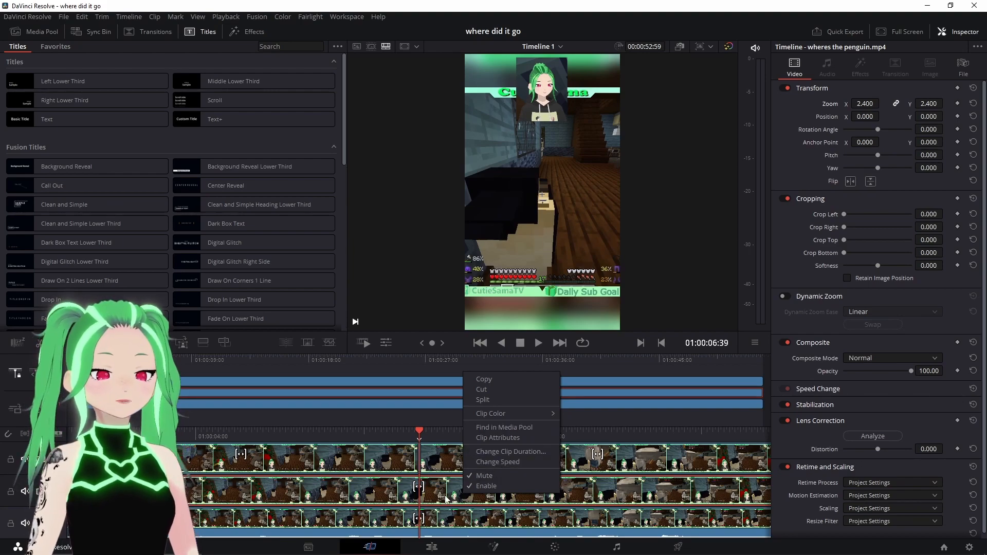
{"action": "left_click", "coordinate": [470, 401]}
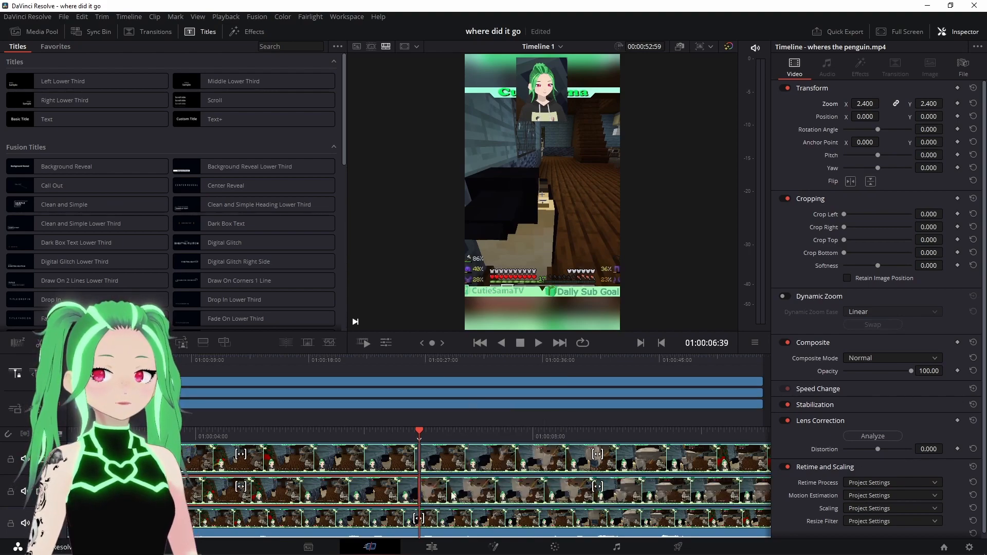
{"action": "right_click", "coordinate": [444, 522]}
{"action": "left_click", "coordinate": [466, 418]}
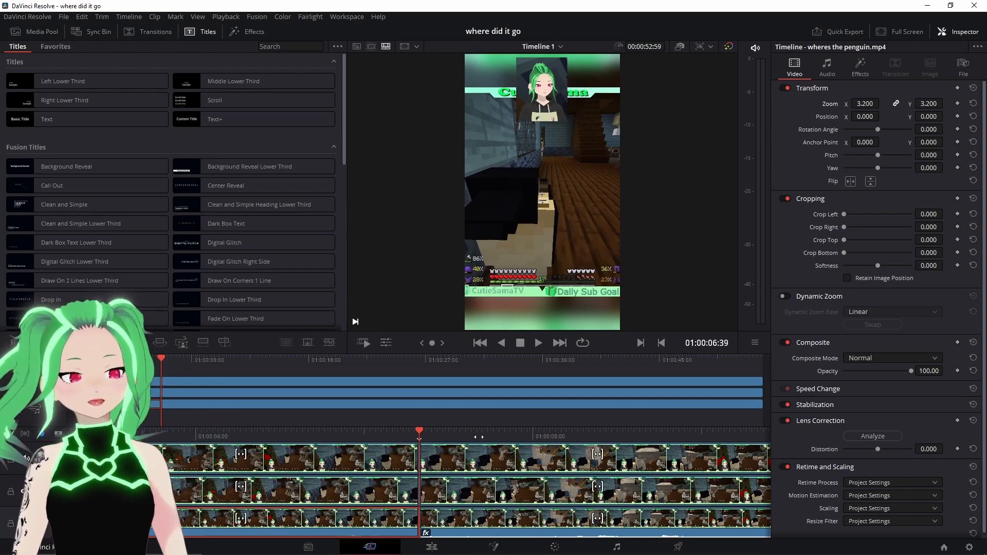
- Cut away the segments of all three stacked video clips that lie before the split point
{"action": "left_click_drag", "start_coordinate": [479, 437], "coordinate": [525, 430]}
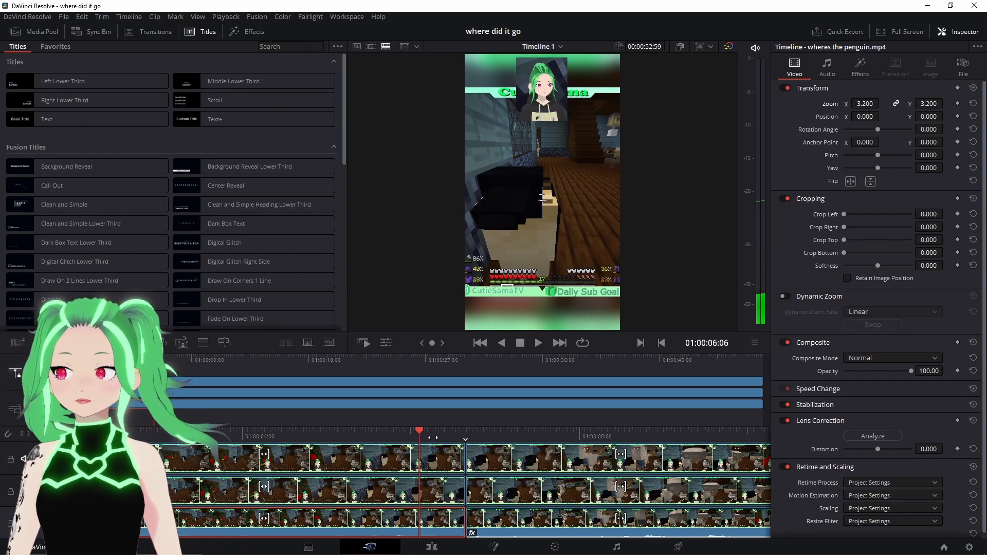
{"action": "right_click", "coordinate": [374, 465]}
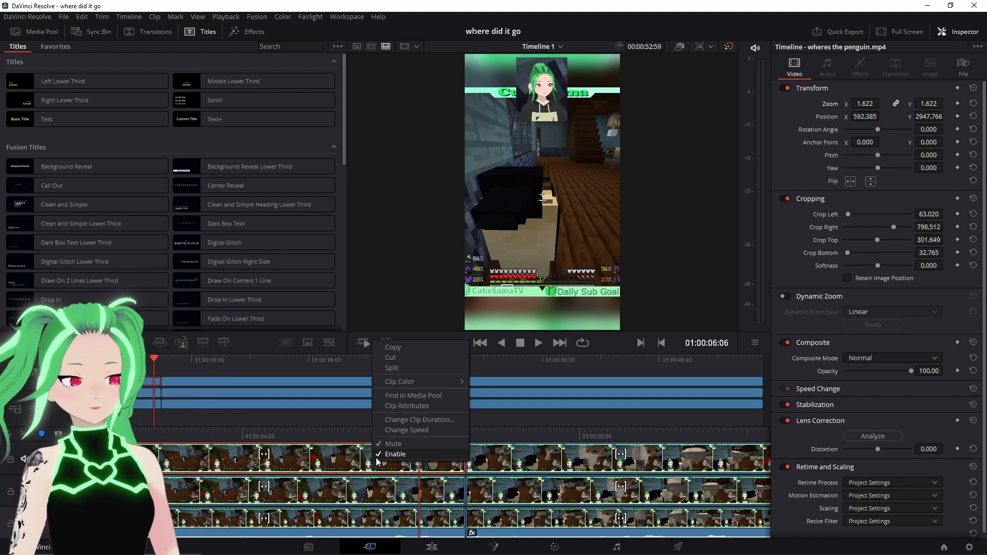
{"action": "left_click", "coordinate": [337, 462]}
{"action": "right_click", "coordinate": [337, 461]}
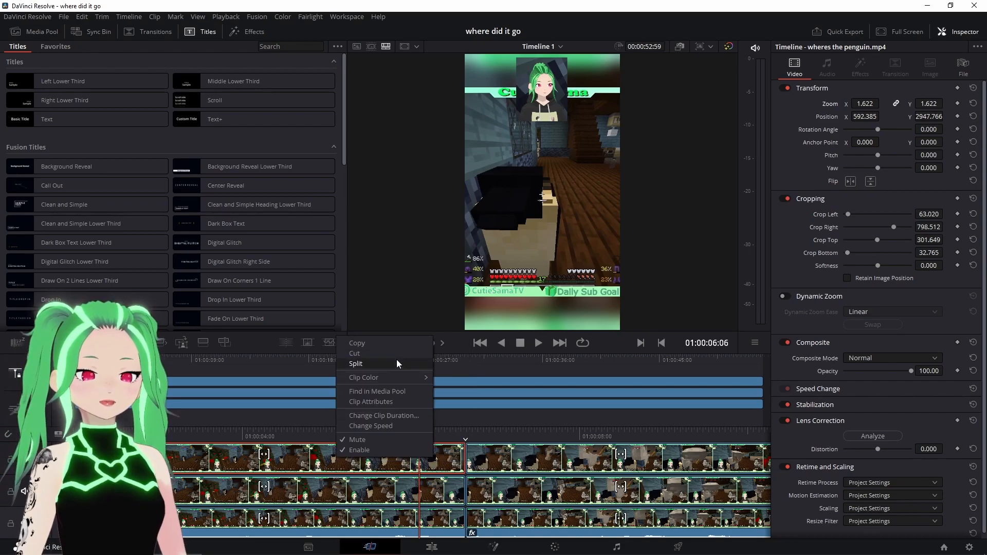
{"action": "left_click", "coordinate": [400, 357]}
{"action": "right_click", "coordinate": [368, 493]}
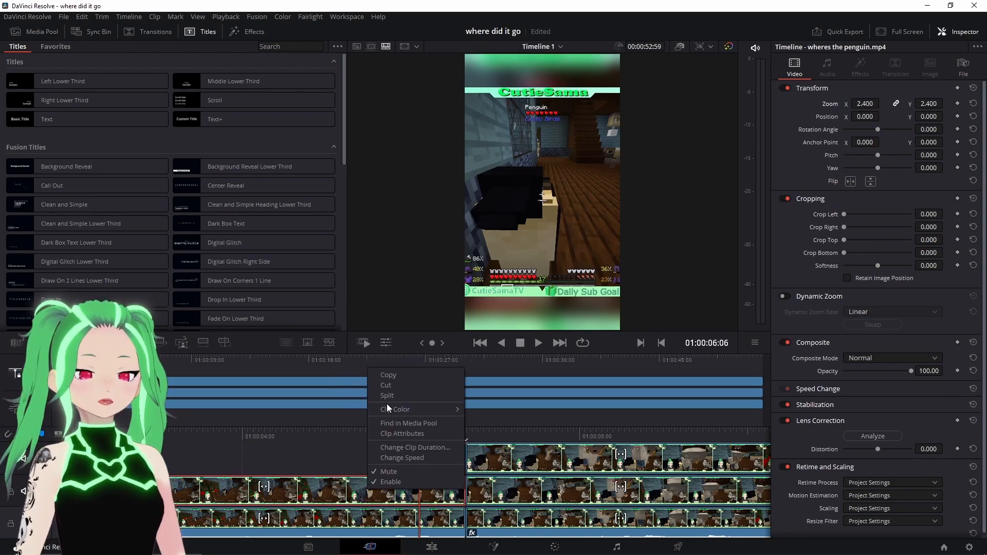
{"action": "left_click", "coordinate": [397, 390]}
{"action": "right_click", "coordinate": [376, 515]}
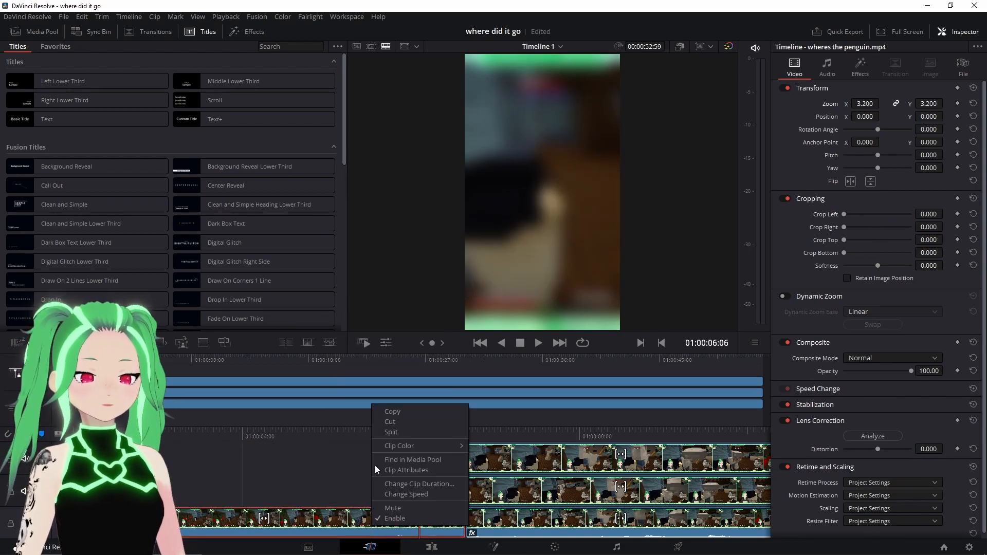
{"action": "left_click", "coordinate": [394, 423]}
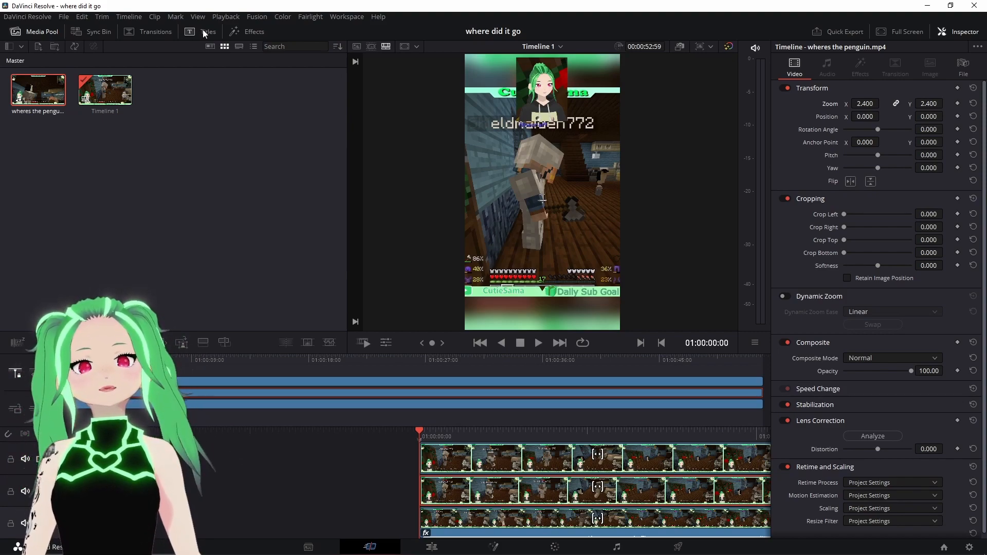
- Undo the last edit and save the project
{"action": "left_click", "coordinate": [205, 34]}
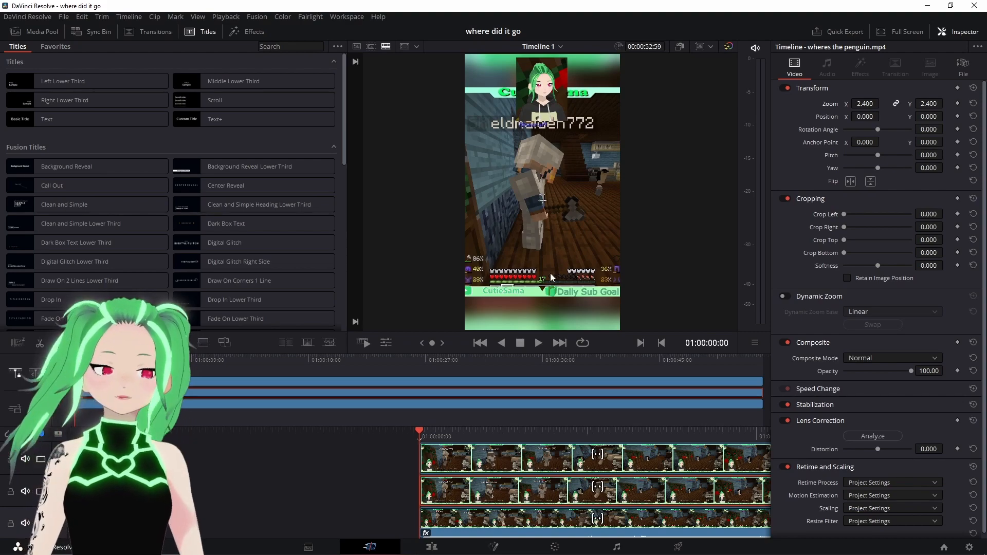
{"action": "key", "text": "ctrl+z"}
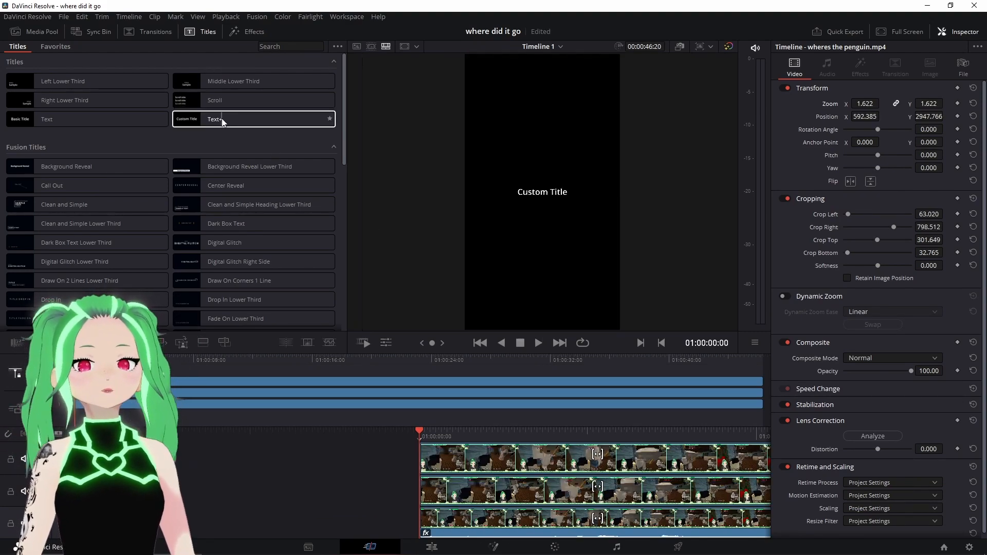
{"action": "key", "text": "ctrl+s"}
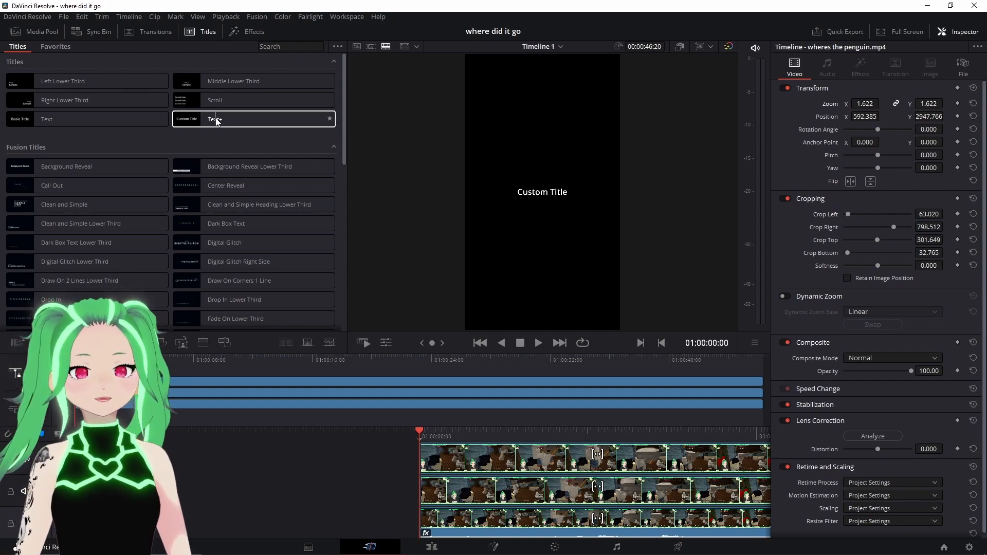
- Place a Text+ title on a track above the video clips and preview it briefly
{"action": "left_click_drag", "start_coordinate": [219, 122], "coordinate": [79, 376]}
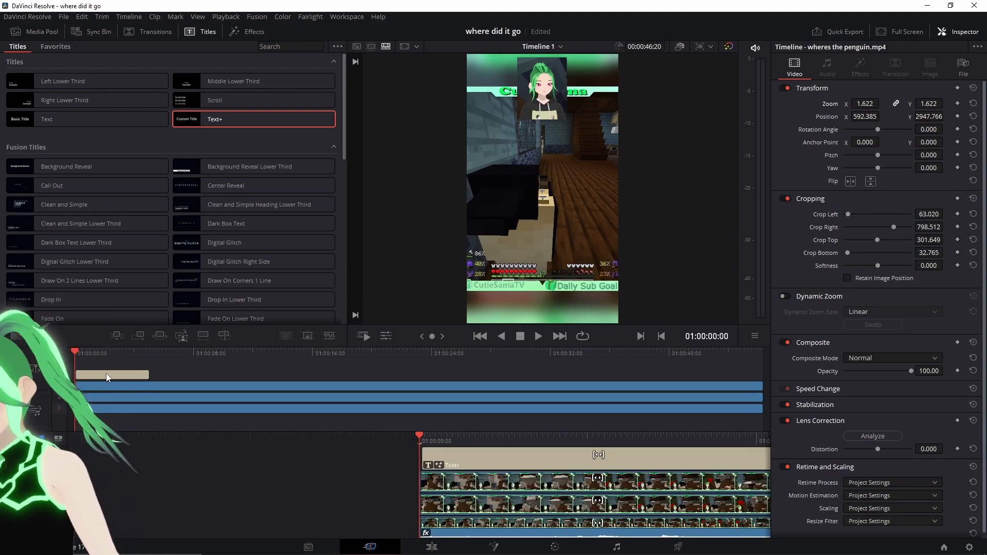
{"action": "left_click", "coordinate": [103, 375]}
{"action": "left_click_drag", "start_coordinate": [138, 374], "coordinate": [138, 374]}
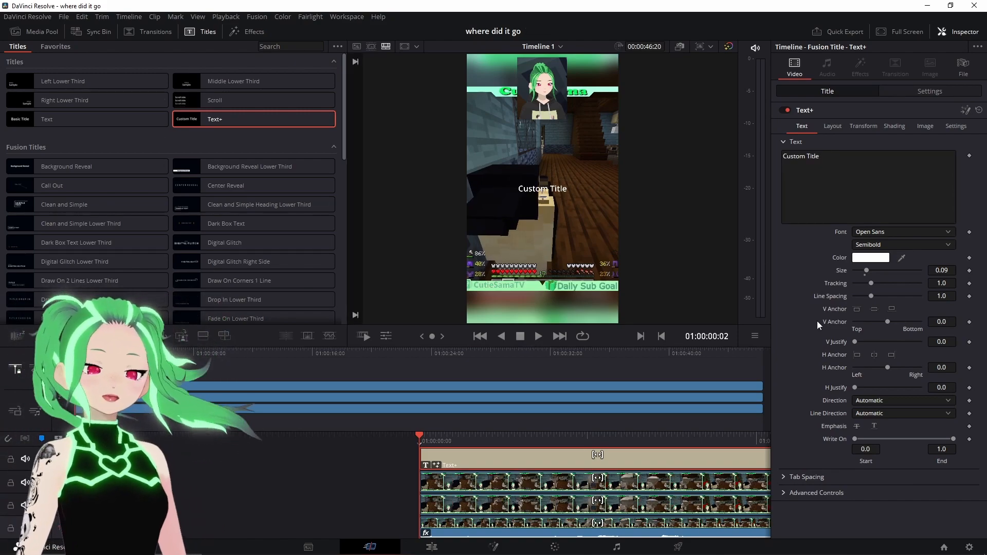
{"action": "left_click", "coordinate": [539, 337]}
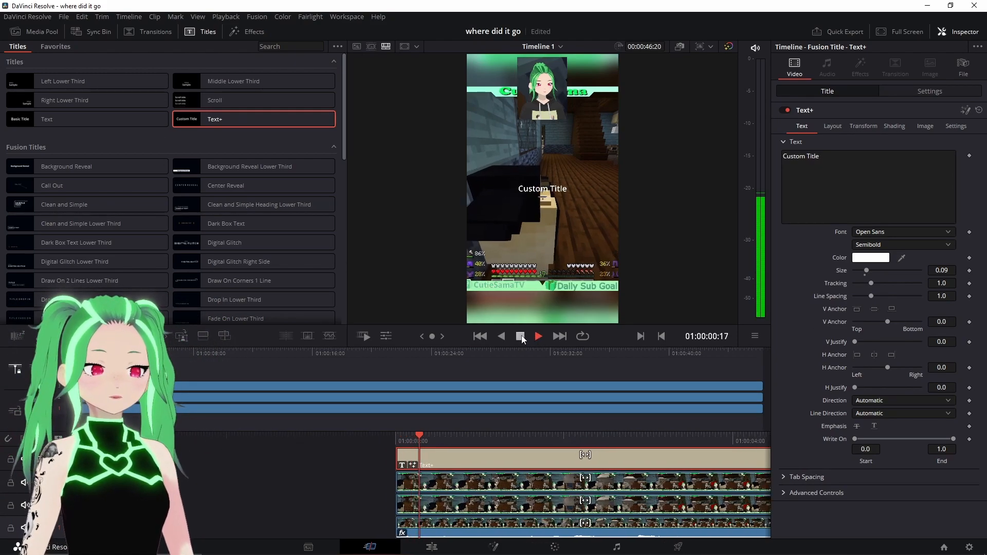
{"action": "left_click", "coordinate": [520, 336]}
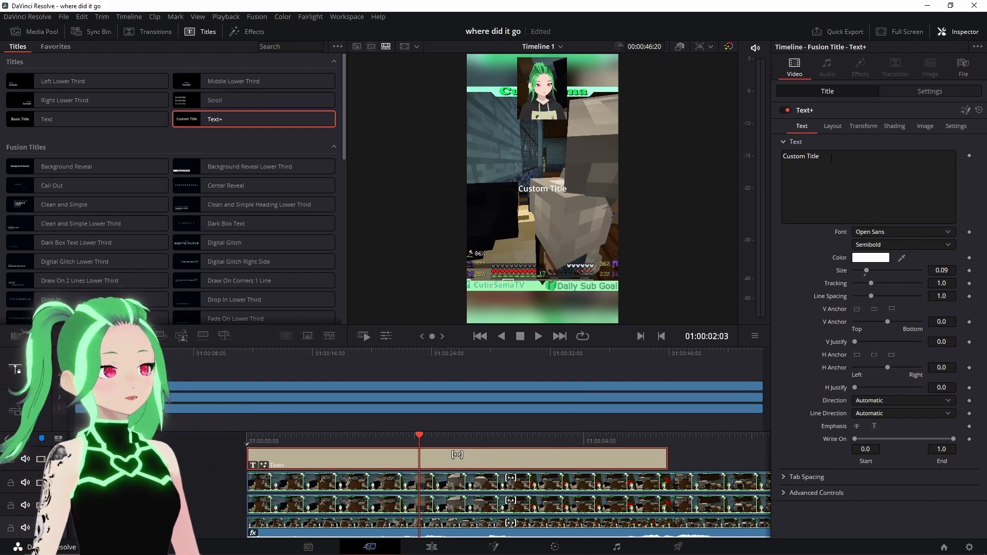
- Replace the title text with "Cutie, I swear to" on one line and "god" on the next
{"action": "left_click_drag", "start_coordinate": [832, 158], "coordinate": [782, 156]}
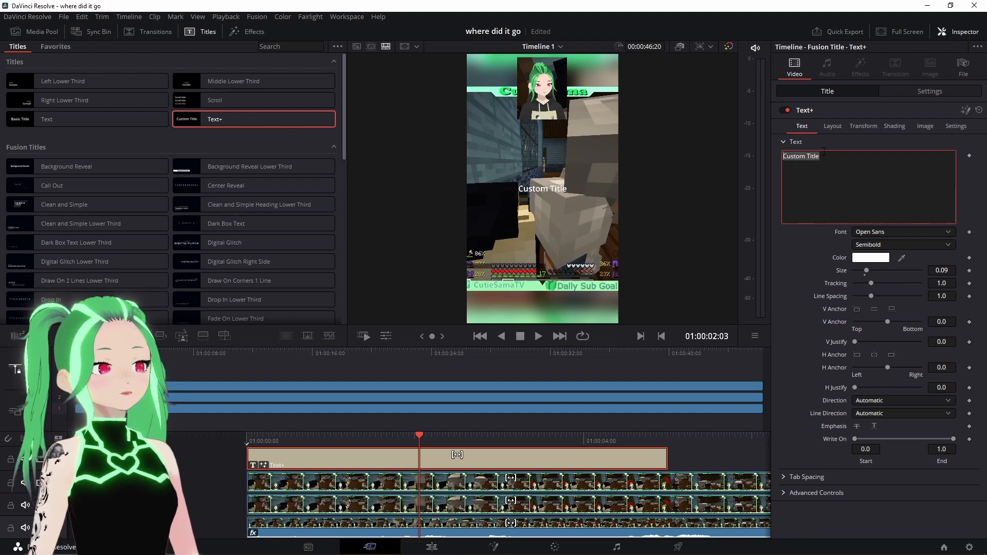
{"action": "key", "text": "BackSpace"}
{"action": "type", "text": "Cutie, I swear to"}
{"action": "key", "text": "Return"}
{"action": "type", "text": "god"}
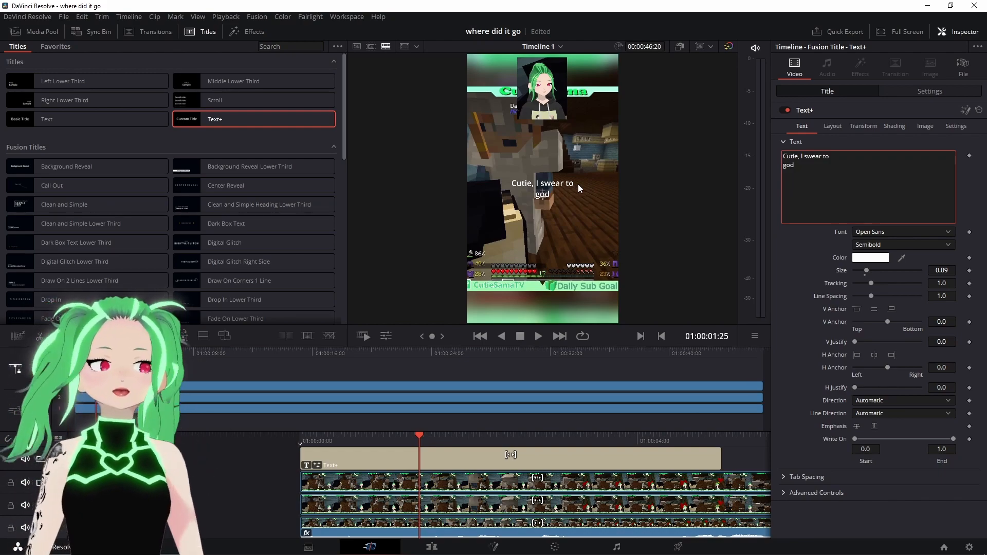
- Set the title font to Verdana with the Bold style
{"action": "left_click", "coordinate": [896, 231]}
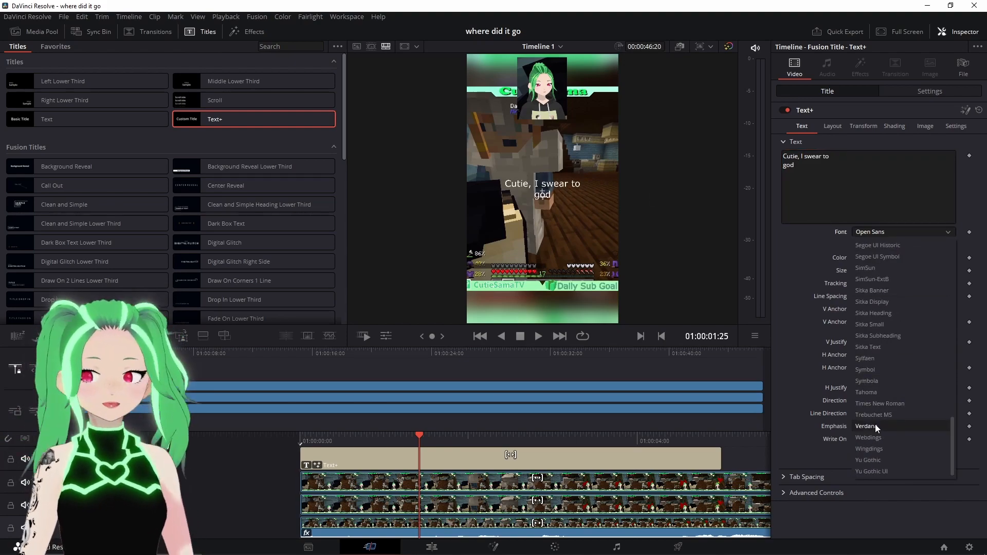
{"action": "left_click", "coordinate": [875, 426]}
{"action": "left_click", "coordinate": [899, 245]}
{"action": "left_click", "coordinate": [877, 270]}
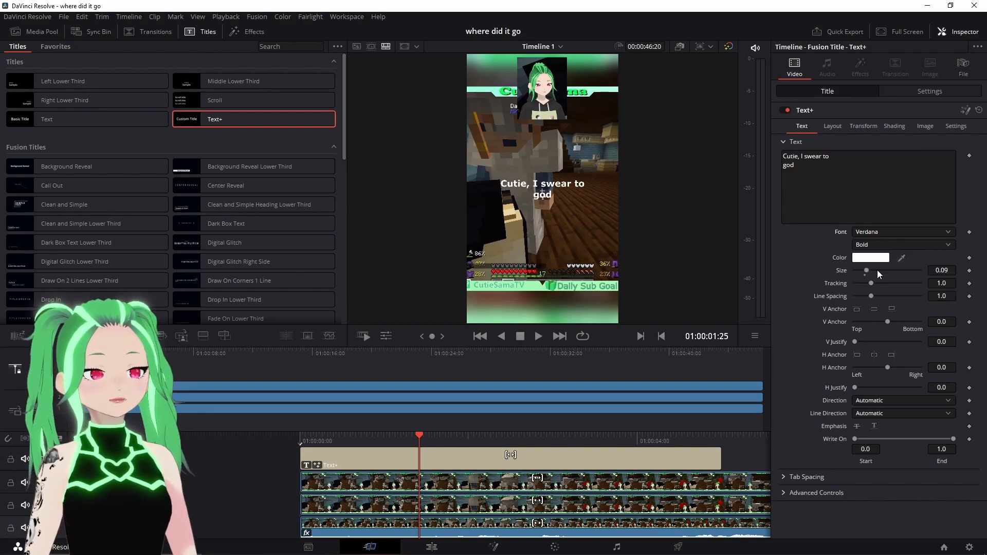
- Set the title text color to blue #00aaff
{"action": "left_click", "coordinate": [866, 260]}
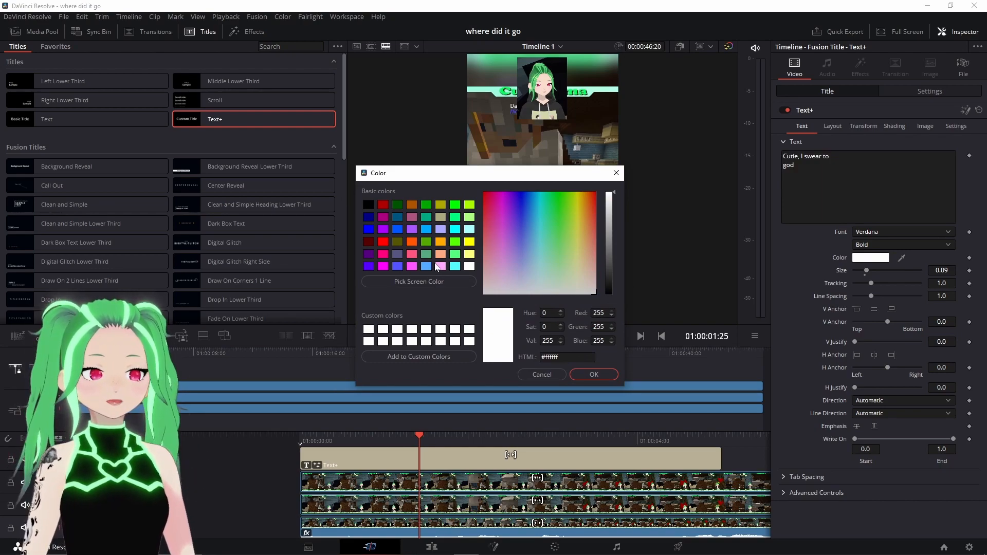
{"action": "left_click", "coordinate": [425, 229]}
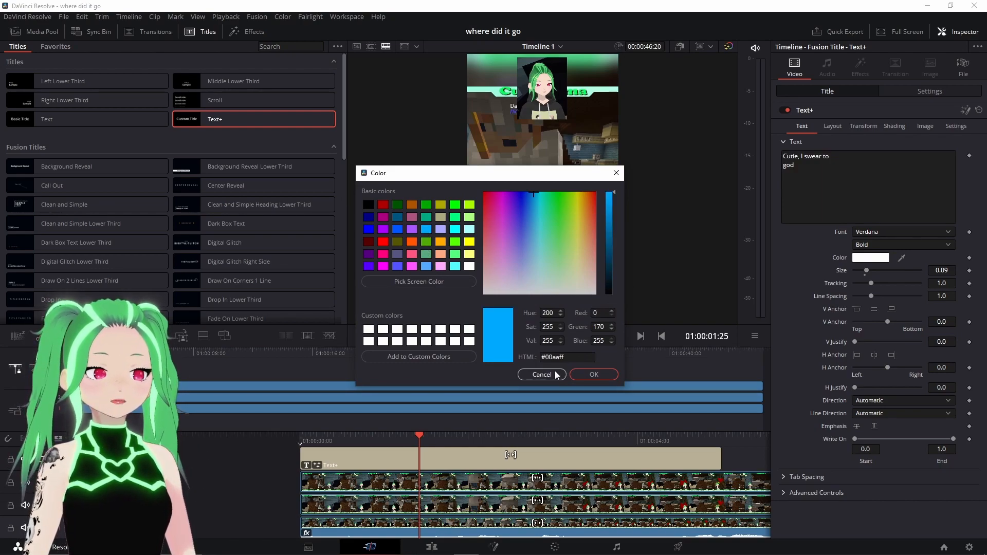
{"action": "left_click", "coordinate": [587, 374]}
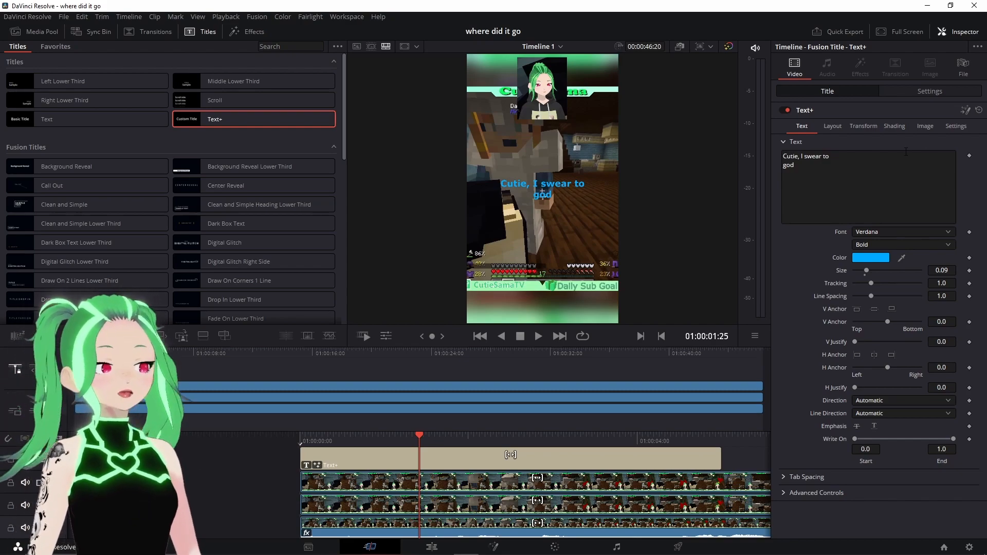
- Enable the second shading element, Red Outline, and set its color to white
{"action": "left_click", "coordinate": [895, 126]}
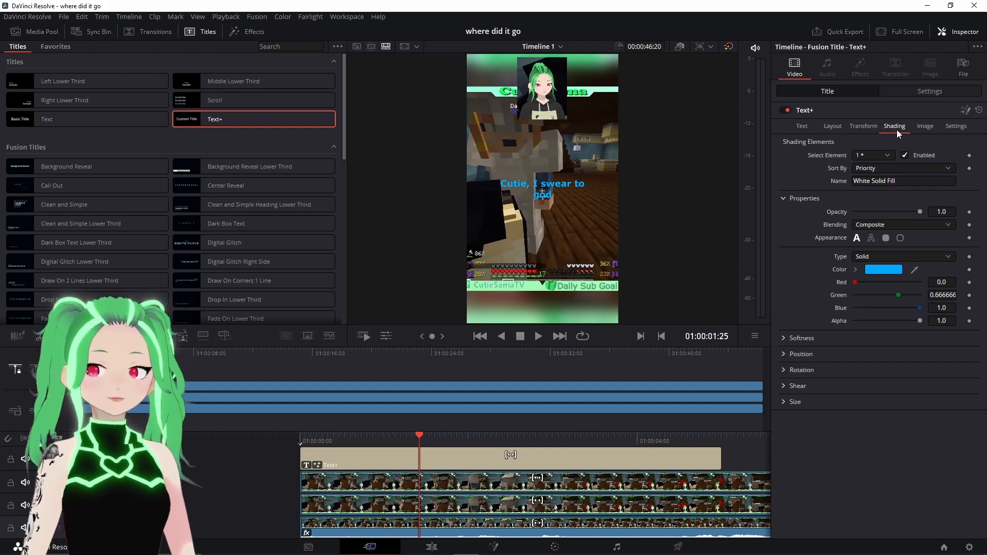
{"action": "left_click", "coordinate": [878, 155]}
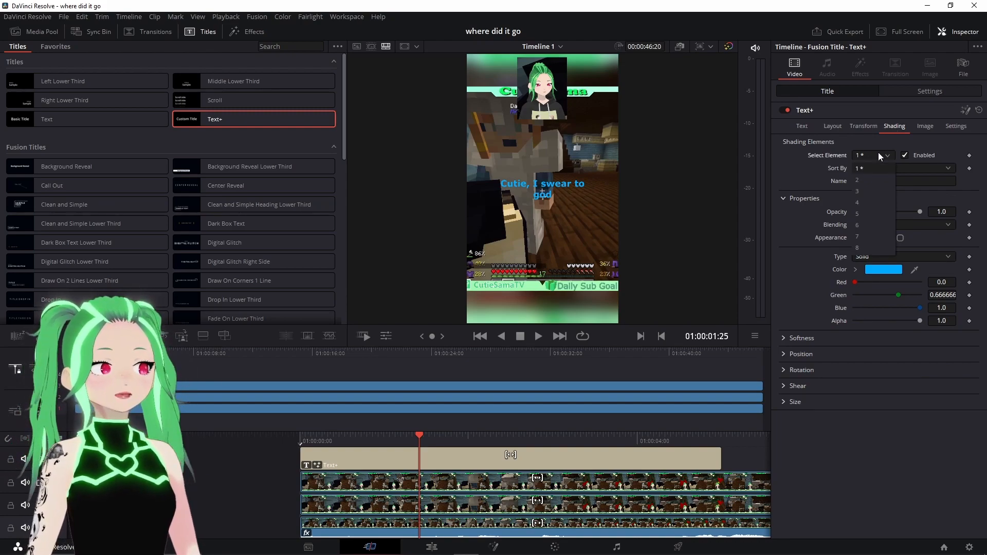
{"action": "left_click", "coordinate": [873, 179]}
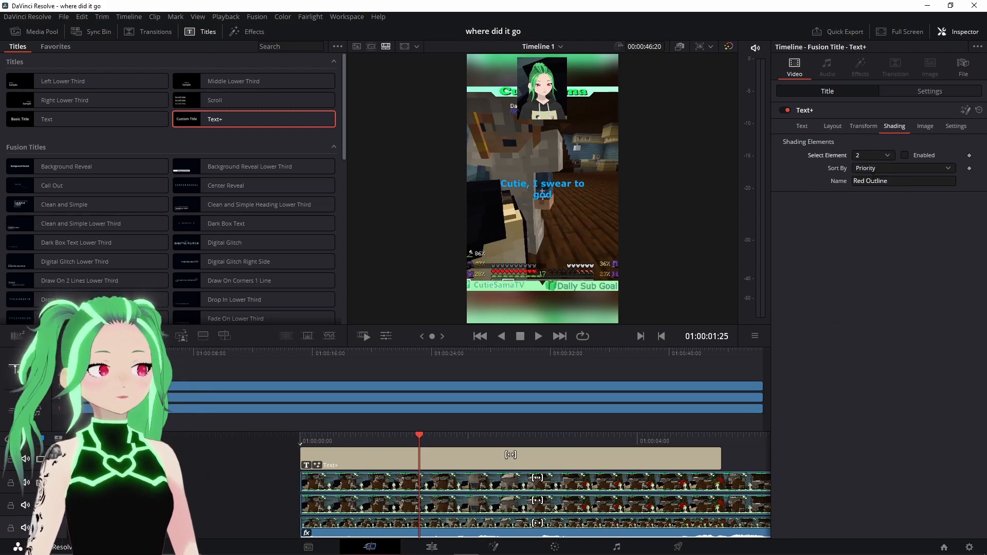
{"action": "left_click", "coordinate": [904, 156]}
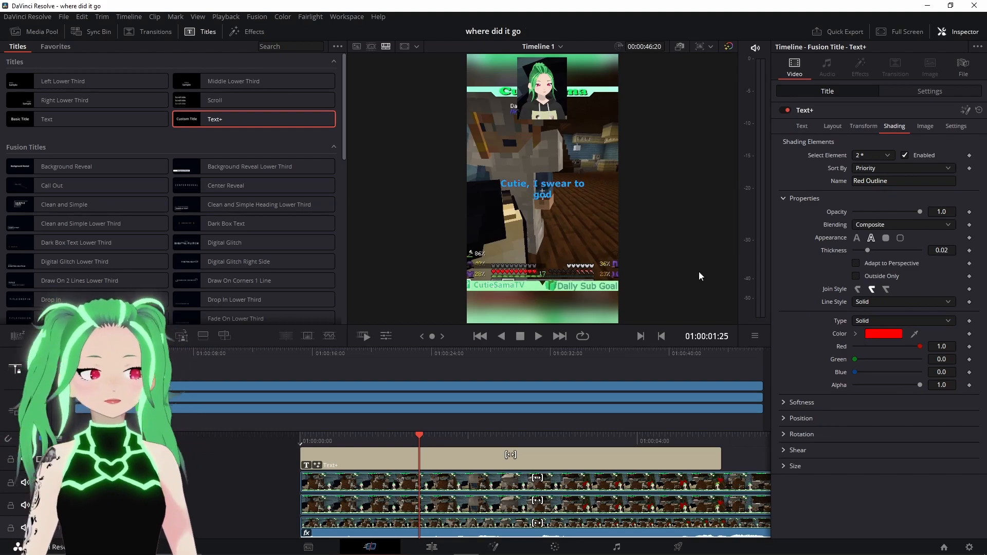
{"action": "left_click", "coordinate": [881, 333]}
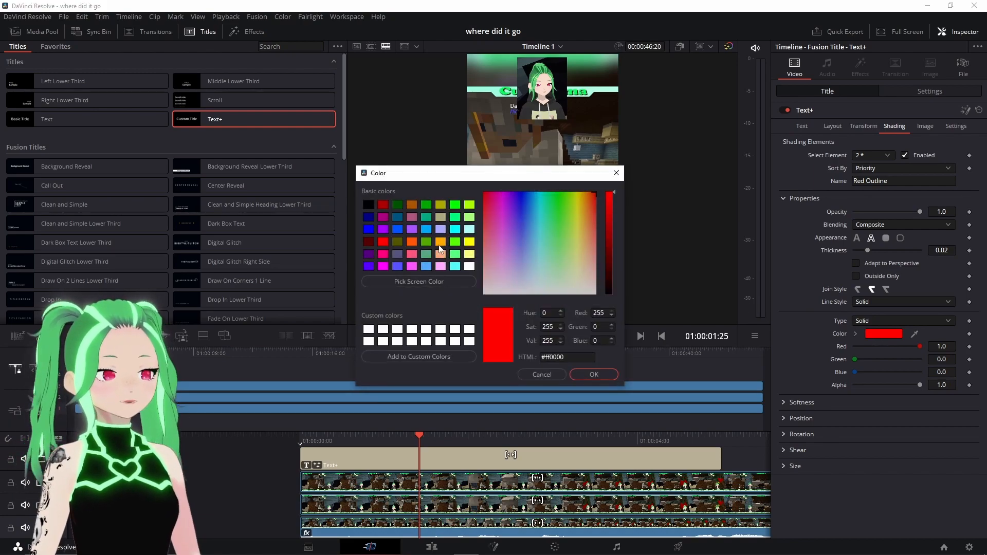
{"action": "left_click", "coordinate": [593, 375]}
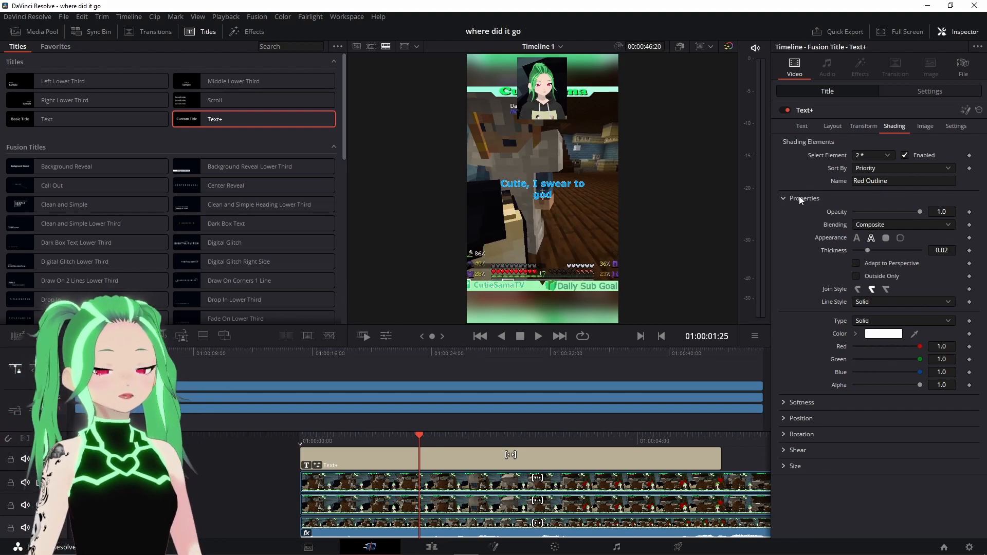
- Set the outline thickness to 0.1
{"action": "left_click", "coordinate": [942, 251]}
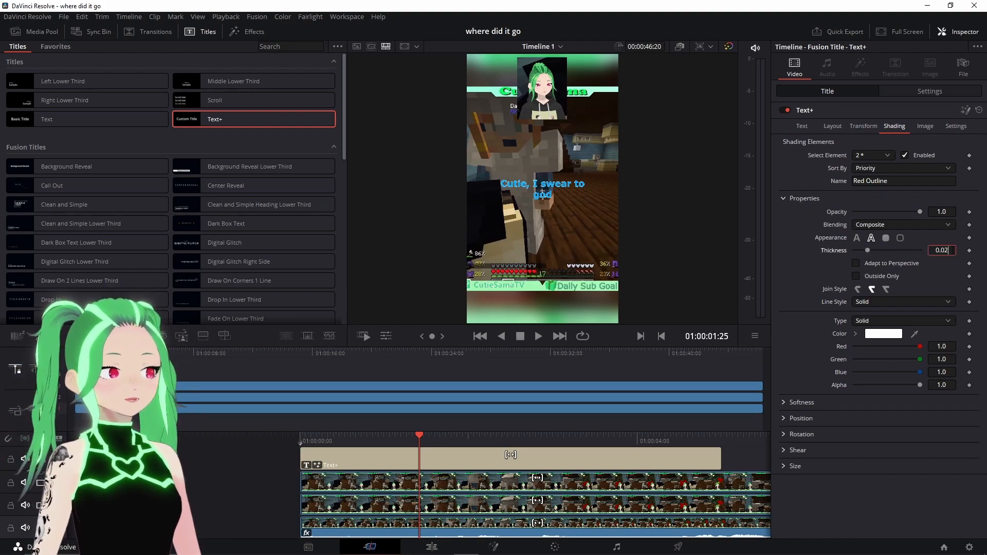
{"action": "key", "text": "BackSpace"}
{"action": "key", "text": "BackSpace"}
{"action": "type", "text": "1"}
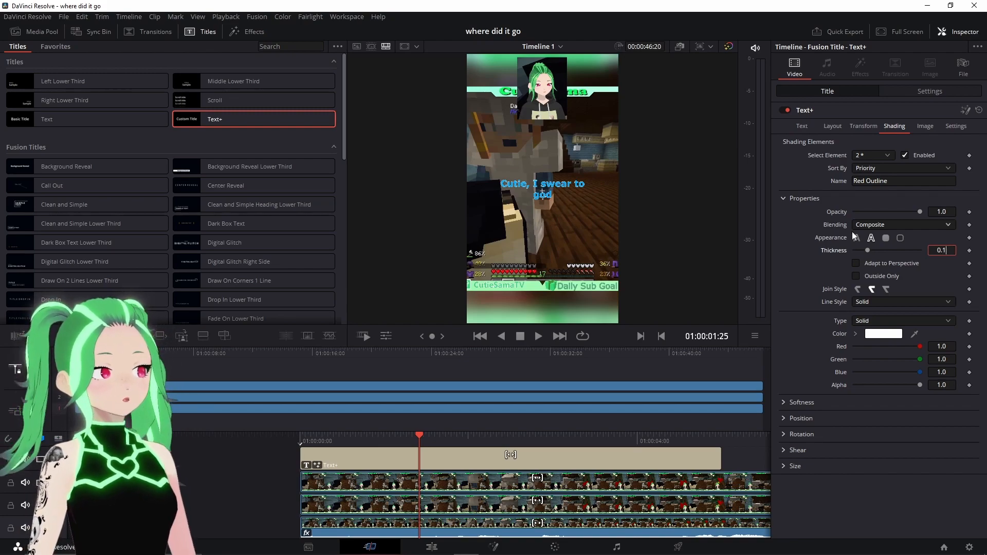
{"action": "key", "text": "Return"}
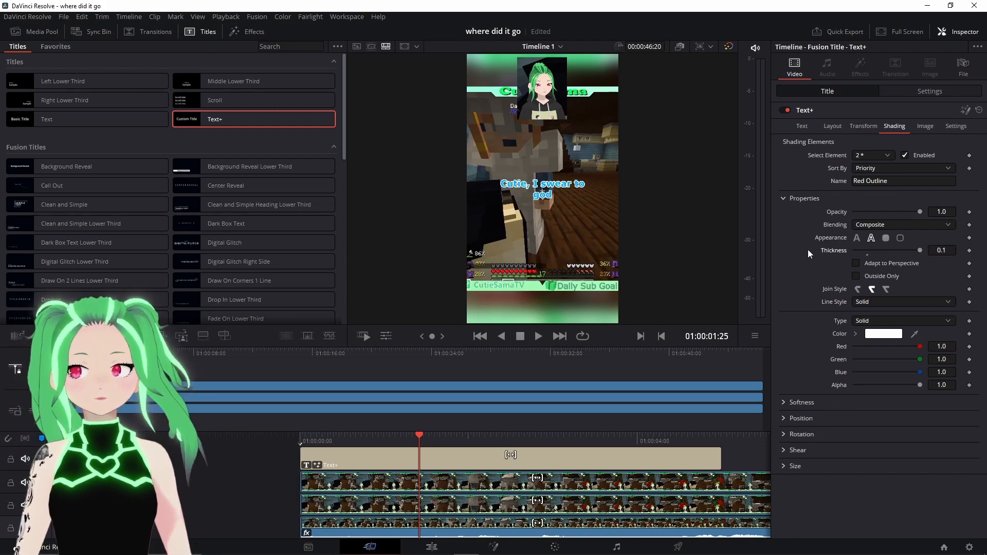
- Increase the title text size to 0.13
{"action": "left_click", "coordinate": [801, 128]}
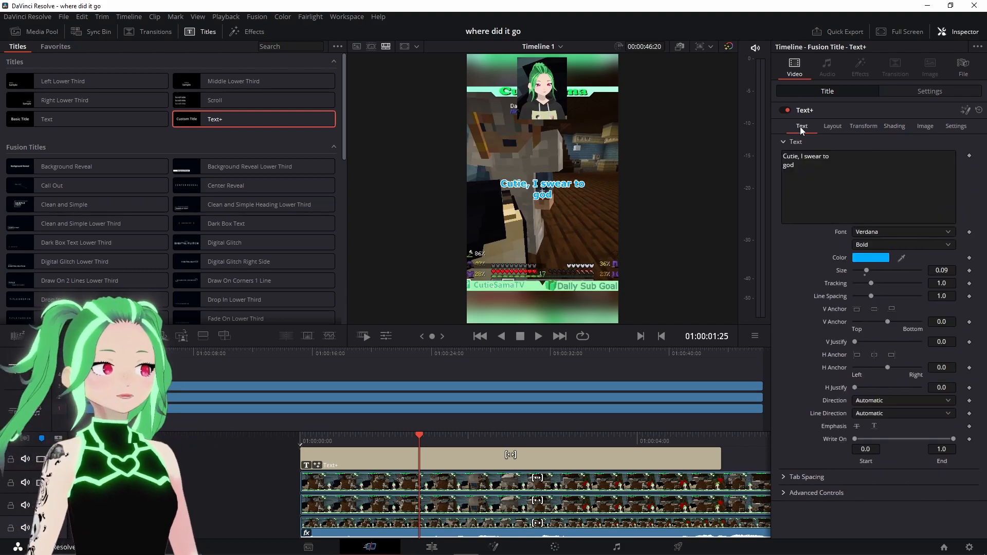
{"action": "left_click_drag", "start_coordinate": [868, 270], "coordinate": [872, 268]}
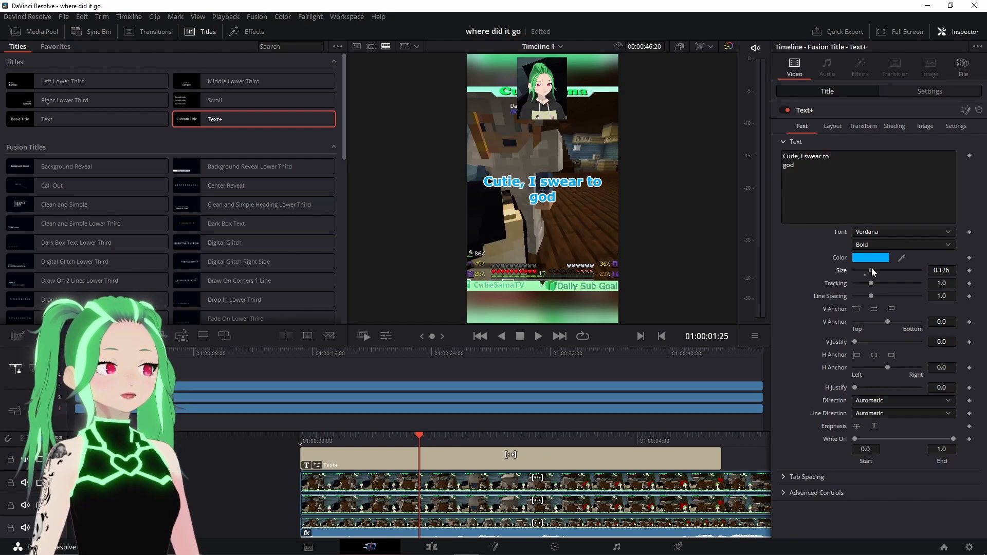
{"action": "left_click", "coordinate": [955, 268]}
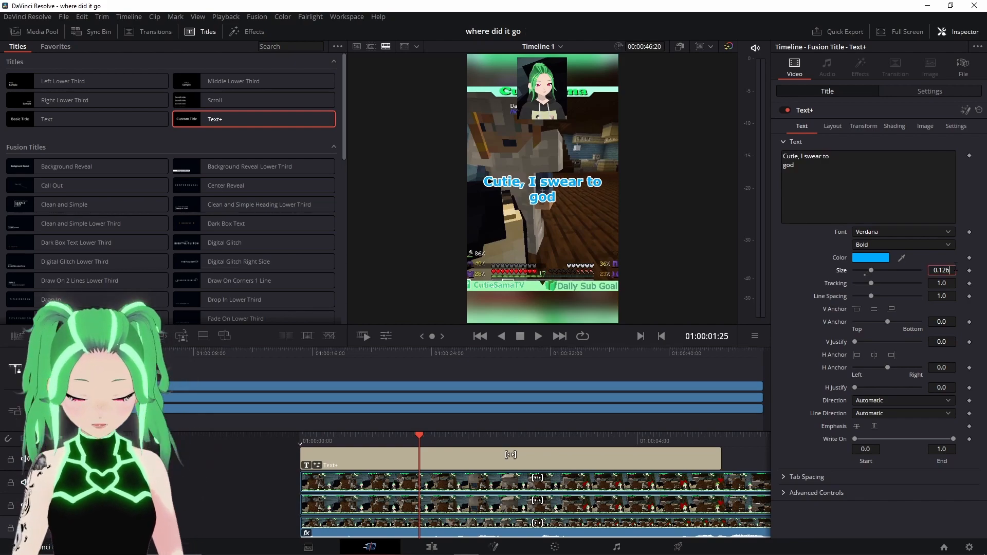
{"action": "key", "text": "BackSpace"}
{"action": "key", "text": "BackSpace"}
{"action": "type", "text": "3"}
{"action": "left_click", "coordinate": [797, 259]}
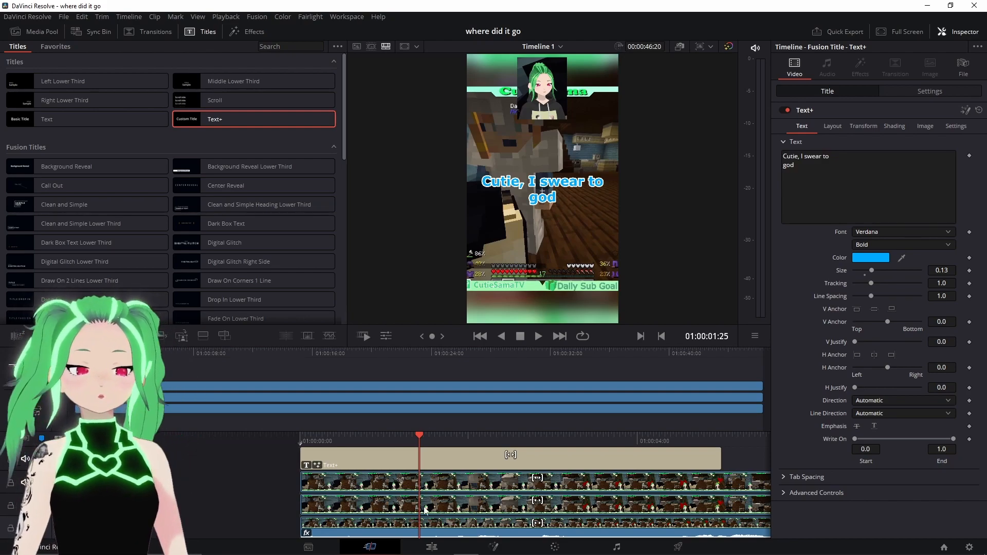
- Switch to the Edit page
{"action": "mouse_move", "coordinate": [439, 547]}
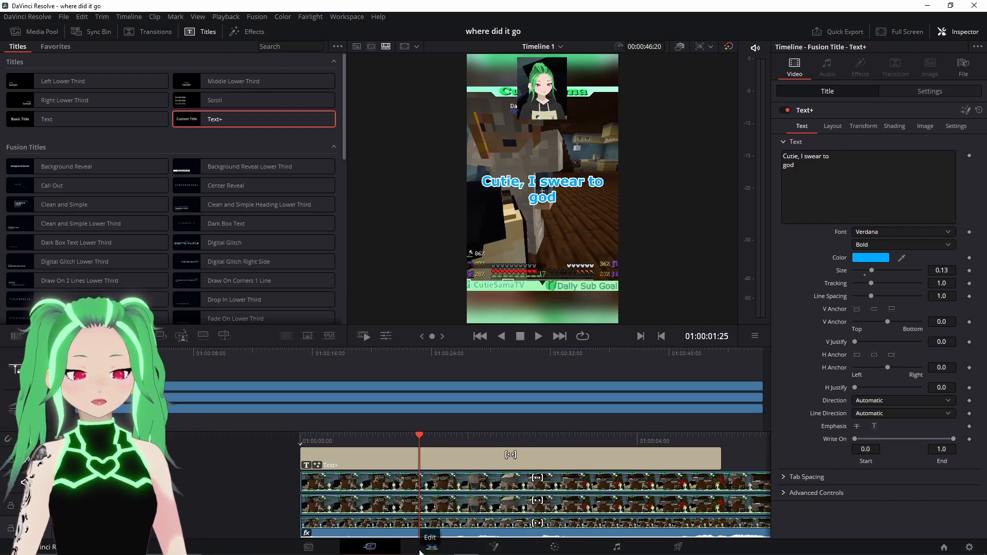
{"action": "left_click", "coordinate": [420, 551]}
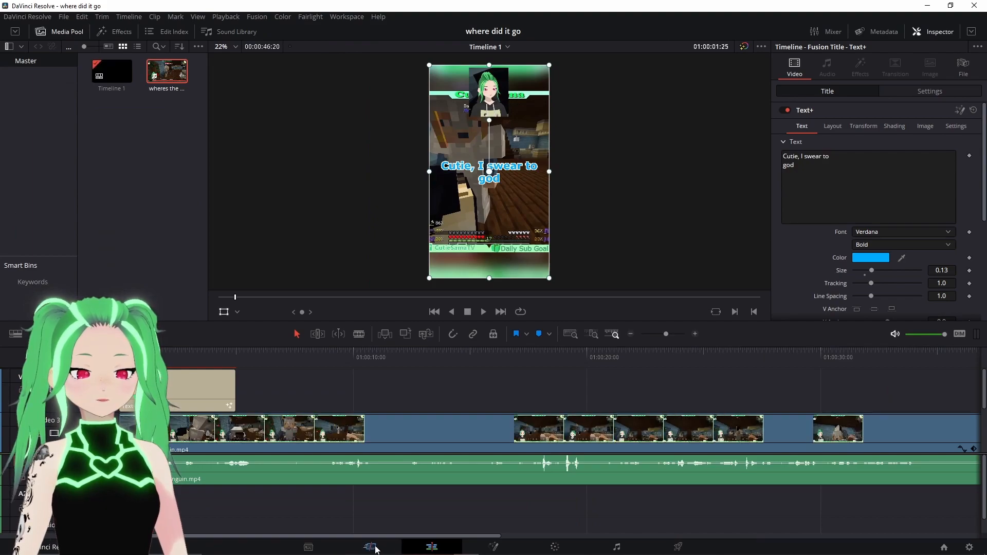
- Select the caption title clip and move the caption lower in the frame
{"action": "left_click", "coordinate": [181, 380]}
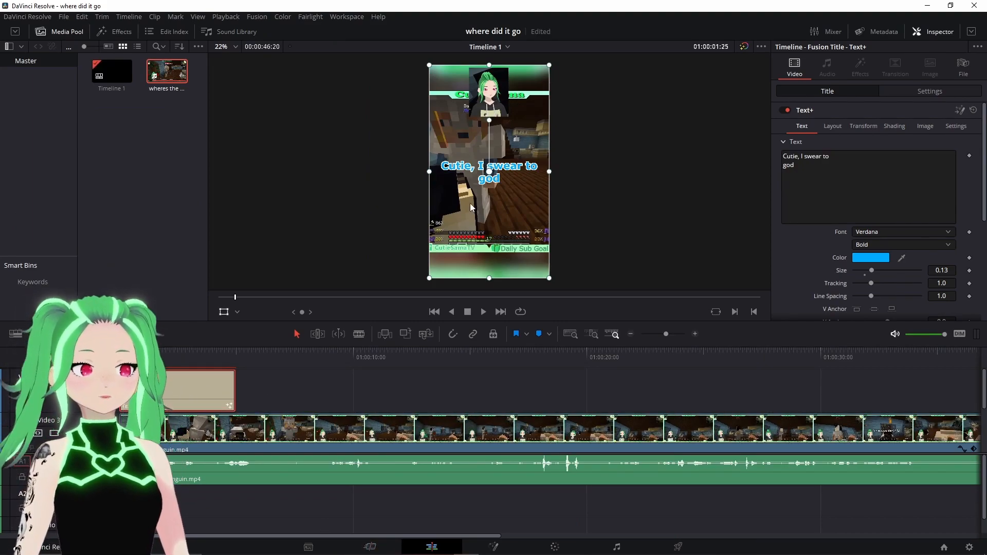
{"action": "left_click_drag", "start_coordinate": [517, 179], "coordinate": [517, 222]}
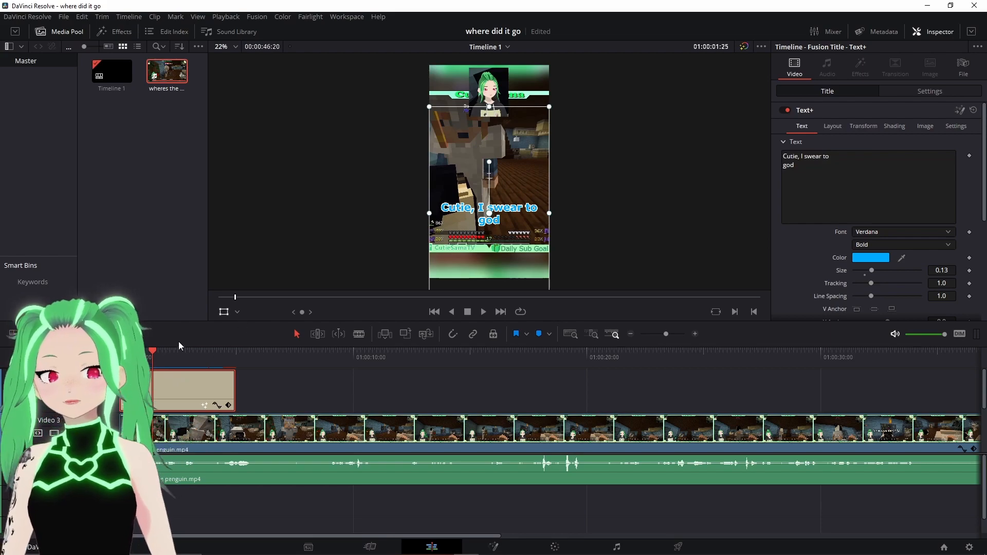
{"action": "left_click", "coordinate": [236, 313]}
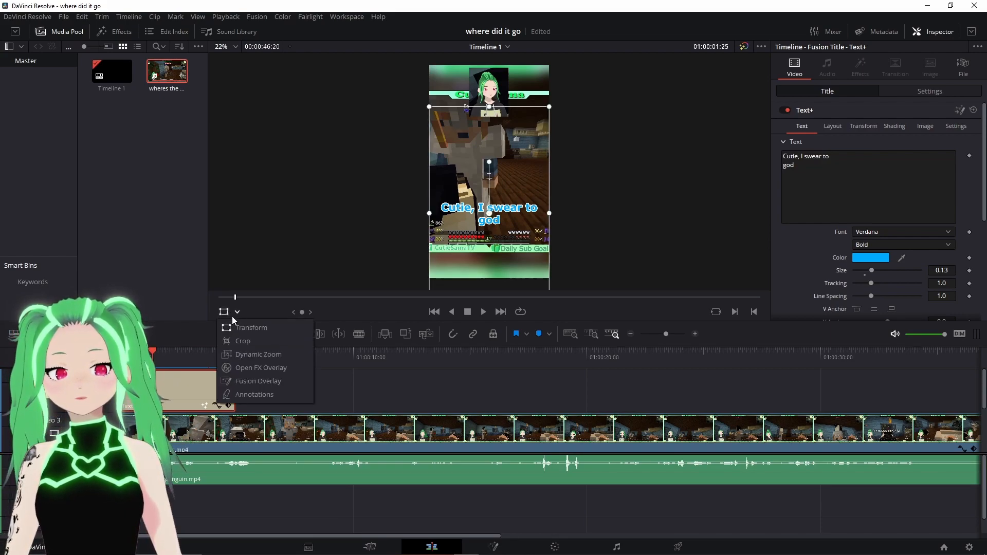
{"action": "left_click", "coordinate": [235, 341]}
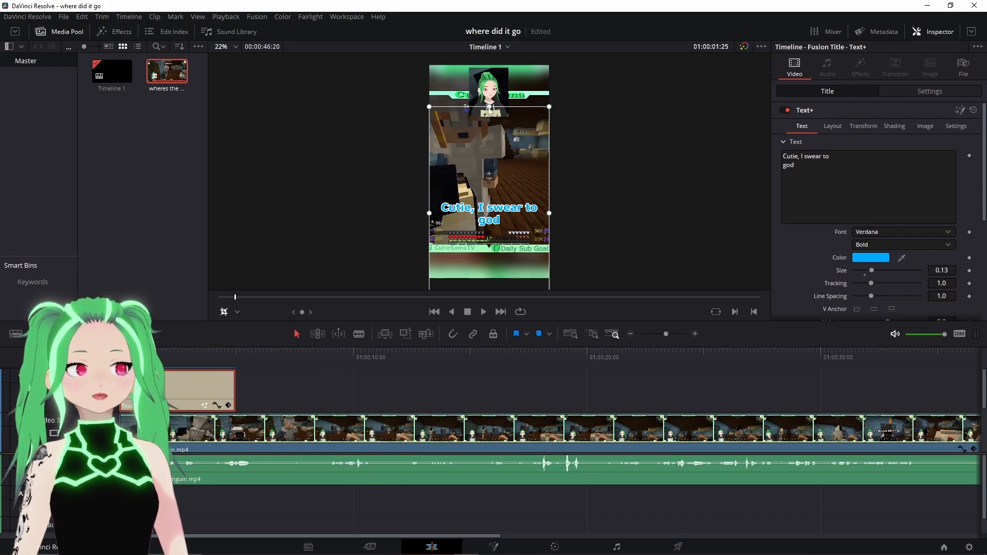
{"action": "left_click", "coordinate": [238, 312]}
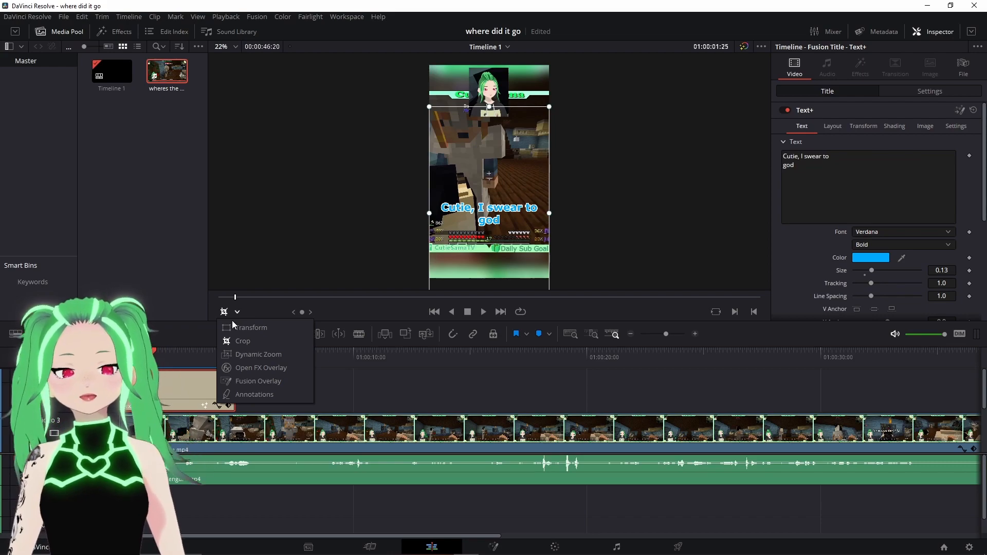
{"action": "left_click", "coordinate": [243, 328]}
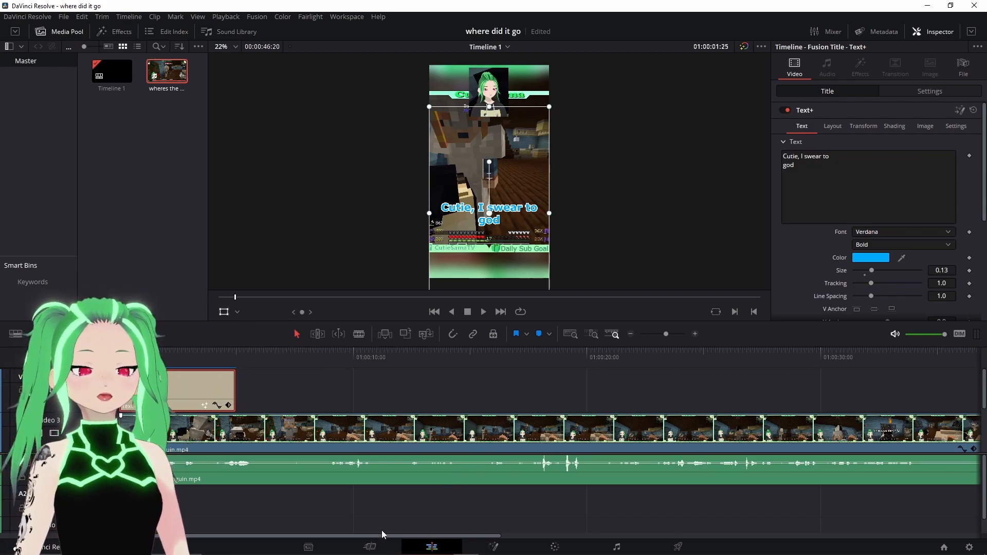
- Switch to the Cut page and play the timeline from the start to review the caption
{"action": "left_click", "coordinate": [368, 546]}
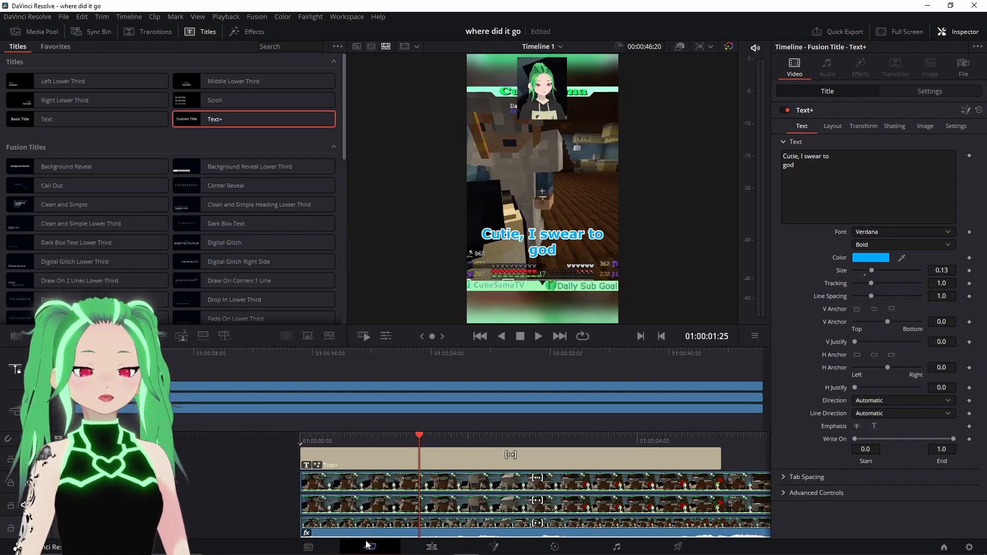
{"action": "left_click", "coordinate": [475, 341]}
{"action": "left_click", "coordinate": [533, 339]}
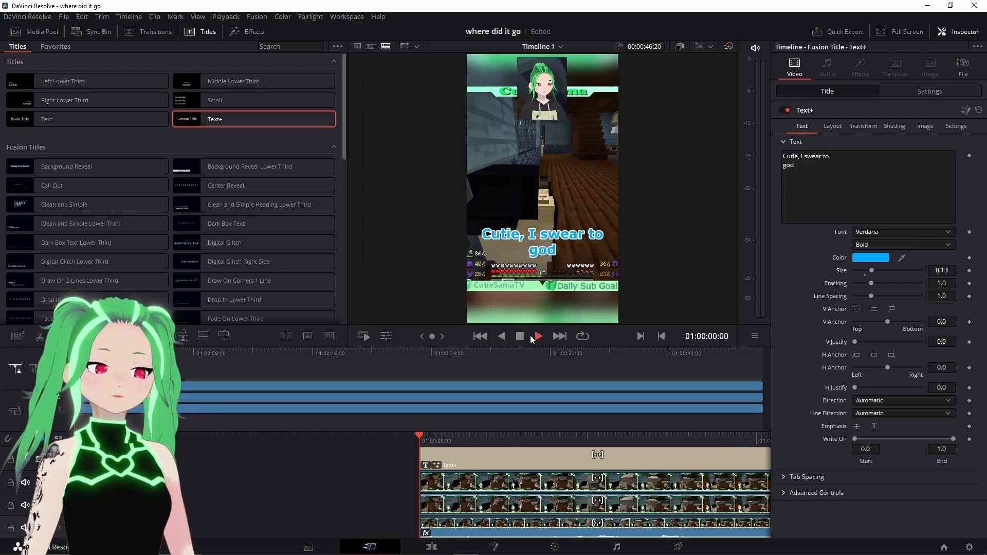
{"action": "left_click", "coordinate": [520, 337]}
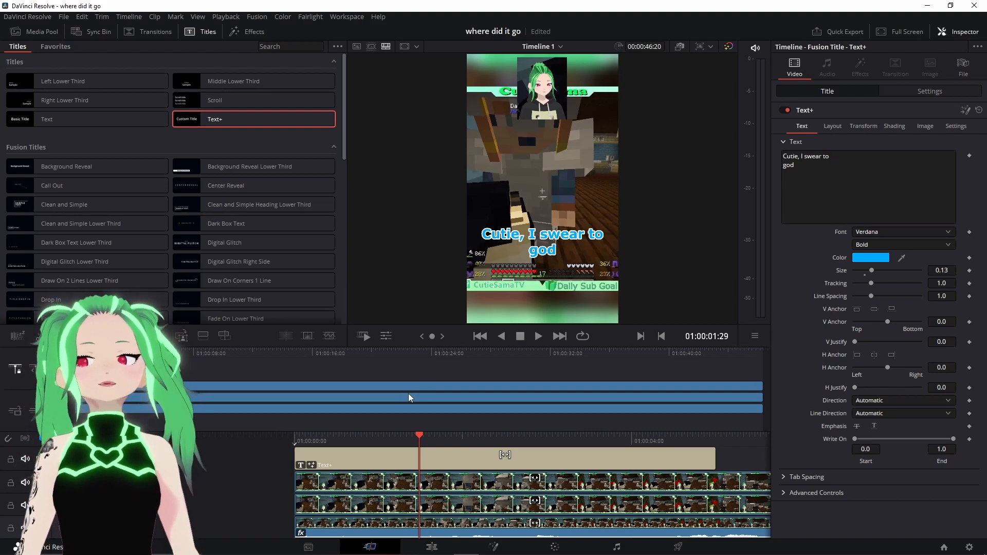
- Split the caption title clip at the playhead
{"action": "left_click", "coordinate": [396, 459]}
{"action": "right_click", "coordinate": [402, 455]}
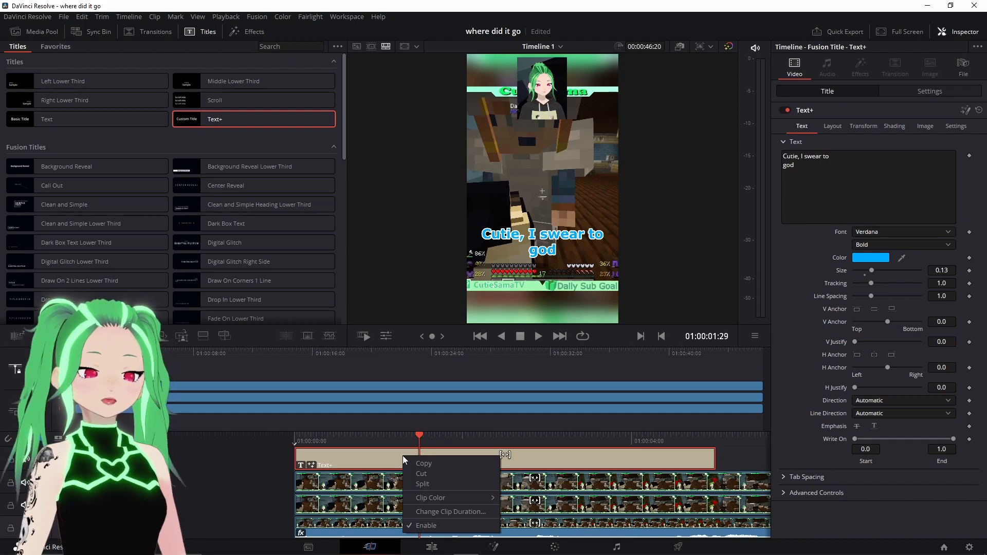
{"action": "left_click", "coordinate": [426, 487]}
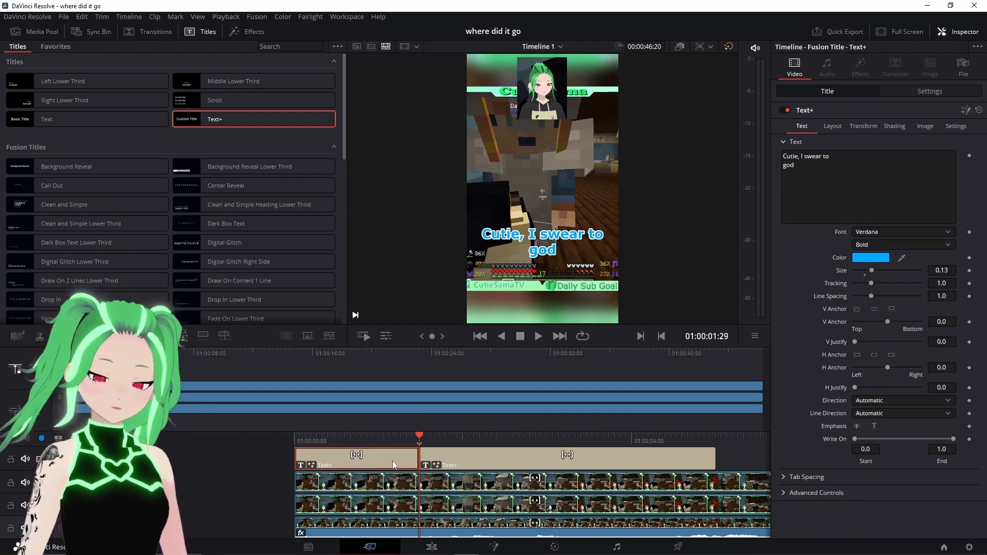
- Select the second part of the split title clip and copy it
{"action": "left_click", "coordinate": [461, 460]}
{"action": "scroll", "coordinate": [463, 462], "scroll_direction": "right", "scroll_amount": 1}
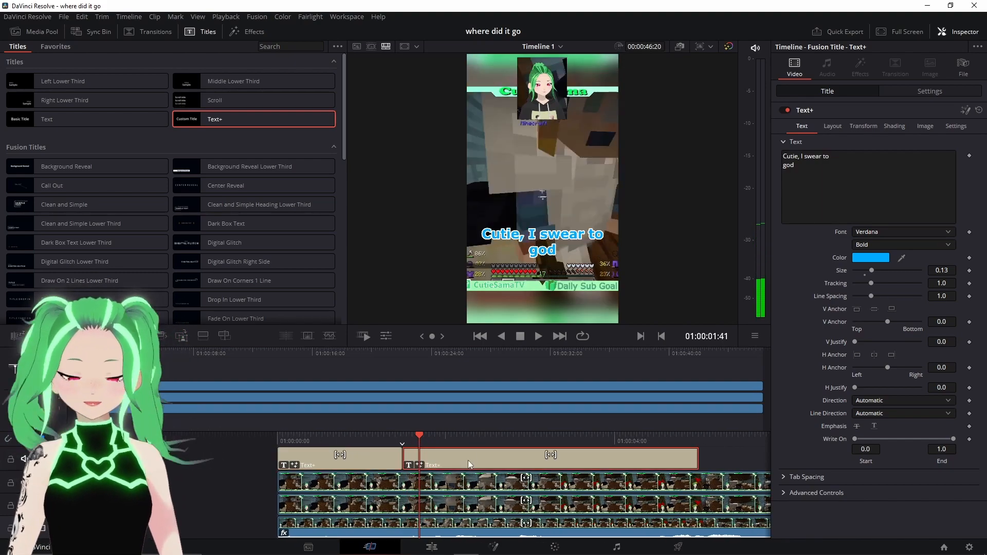
{"action": "right_click", "coordinate": [468, 460]}
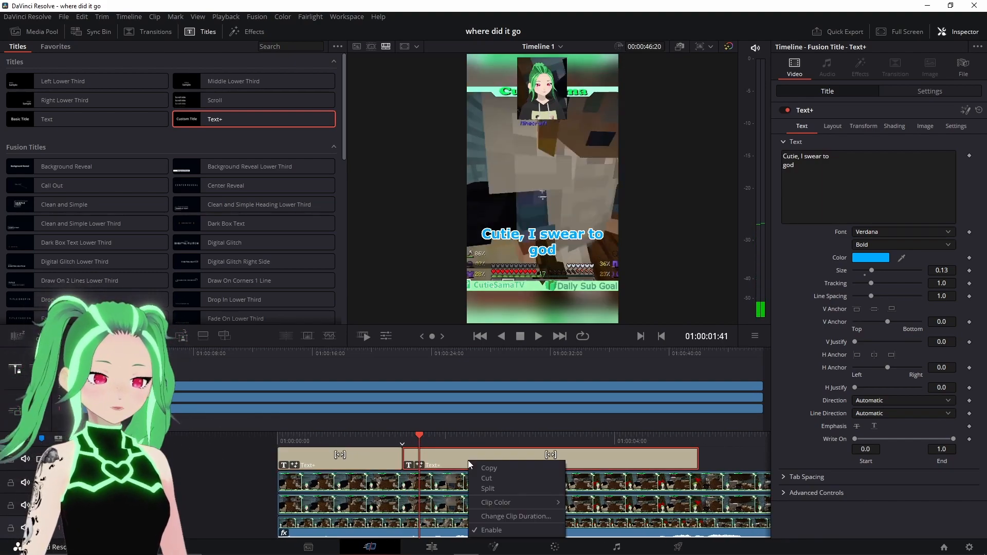
{"action": "left_click", "coordinate": [498, 467]}
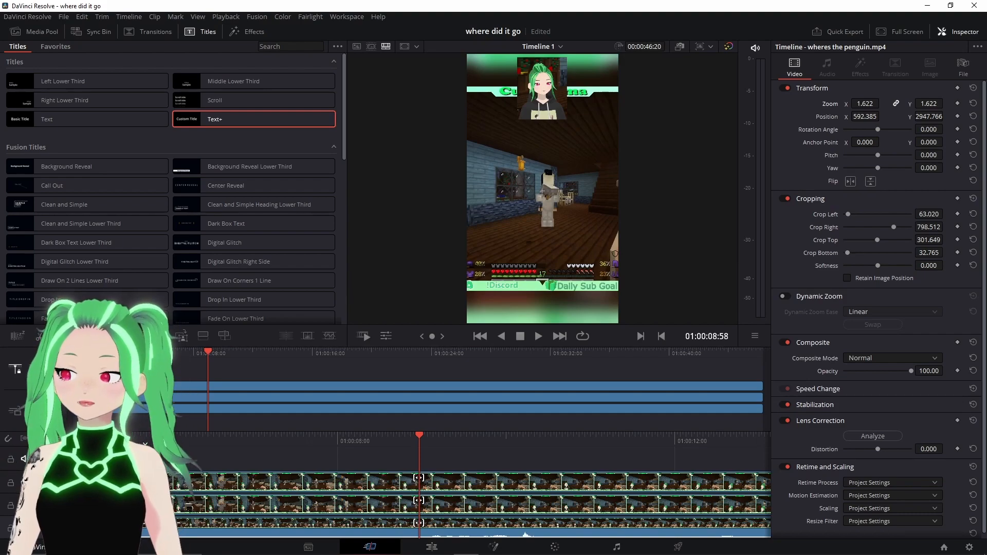
- Paste the copied title clip onto the title track at the playhead position
{"action": "right_click", "coordinate": [37, 458]}
{"action": "left_click", "coordinate": [149, 466]}
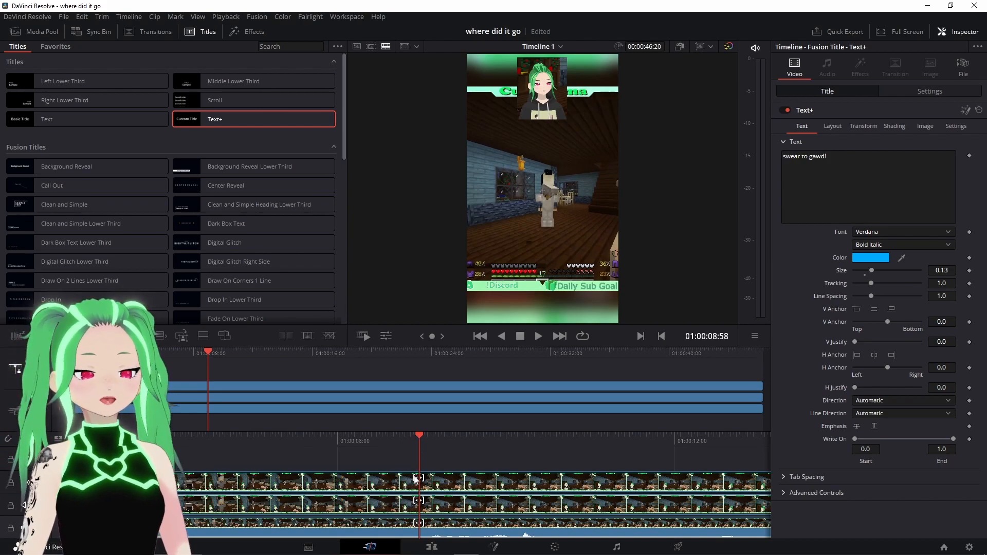
{"action": "right_click", "coordinate": [439, 462]}
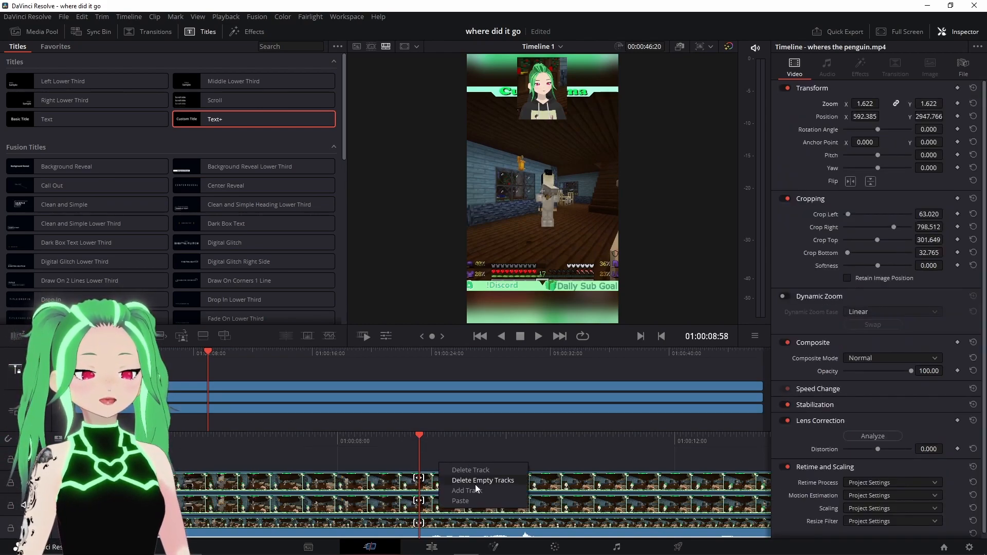
{"action": "left_click", "coordinate": [468, 499]}
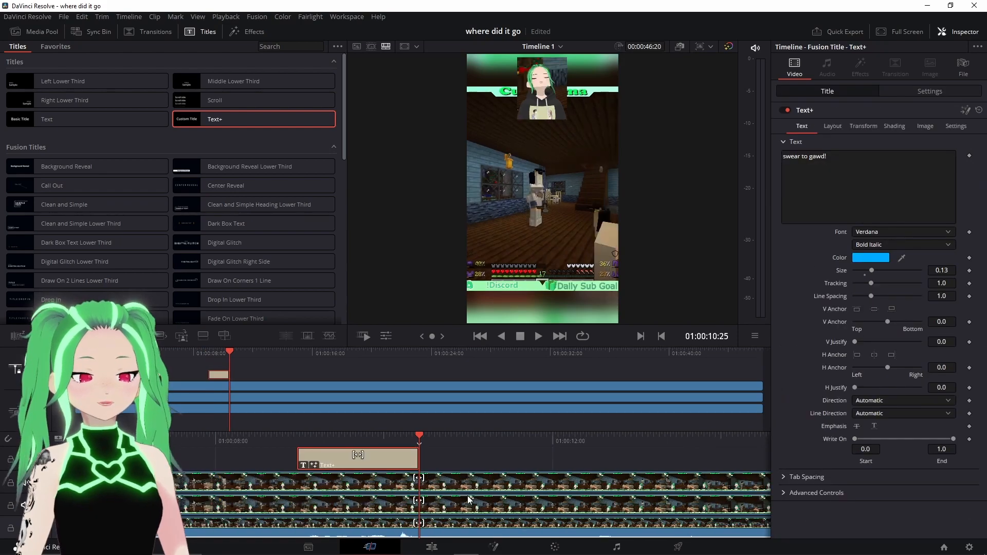
- Jump back to the caption's start and split the zoomed gameplay clip at the playhead
{"action": "left_click", "coordinate": [480, 337]}
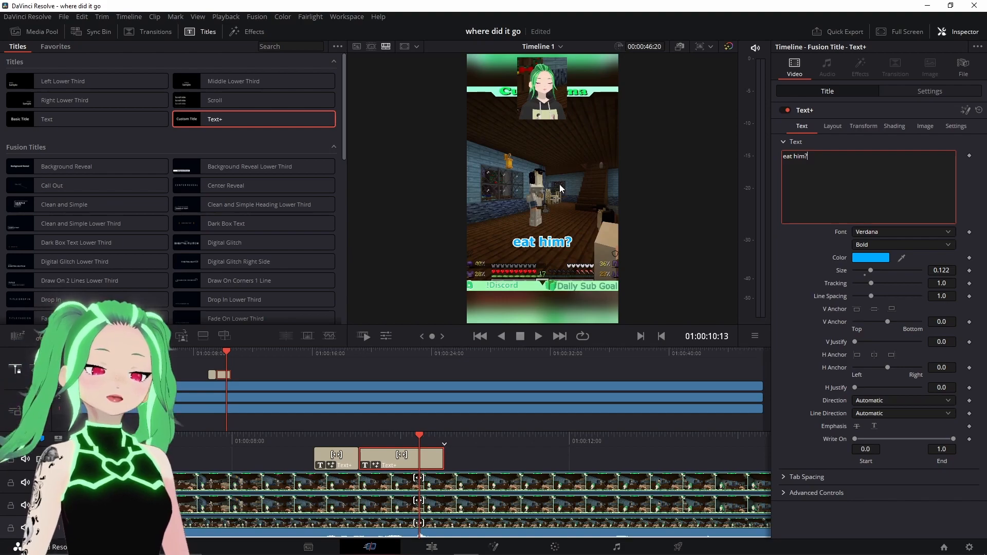
{"action": "left_click", "coordinate": [480, 336]}
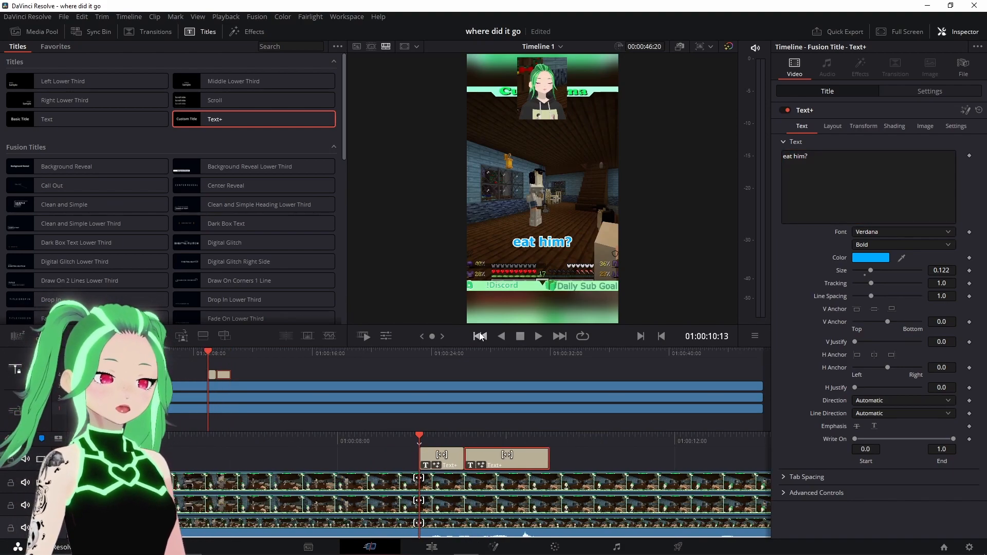
{"action": "right_click", "coordinate": [492, 488]}
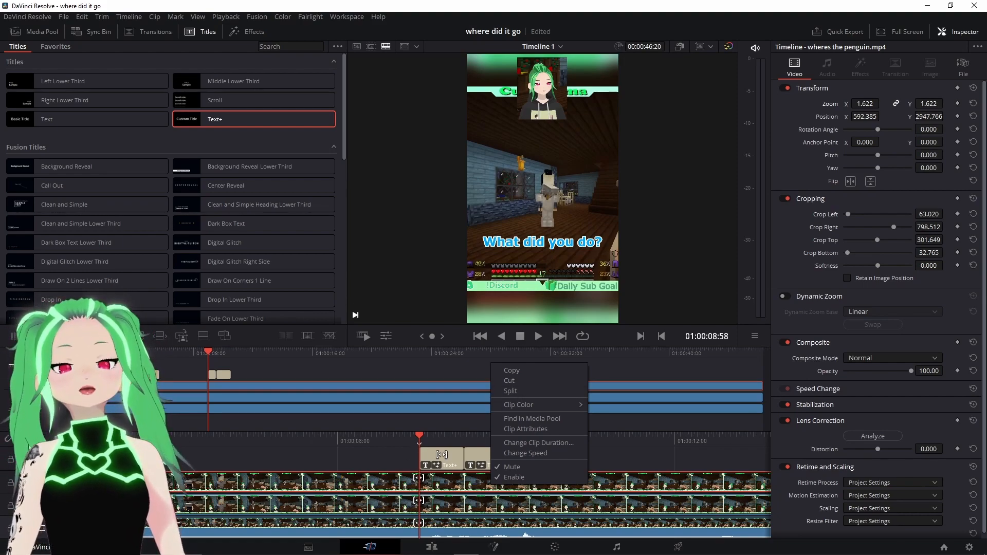
{"action": "left_click", "coordinate": [483, 505]}
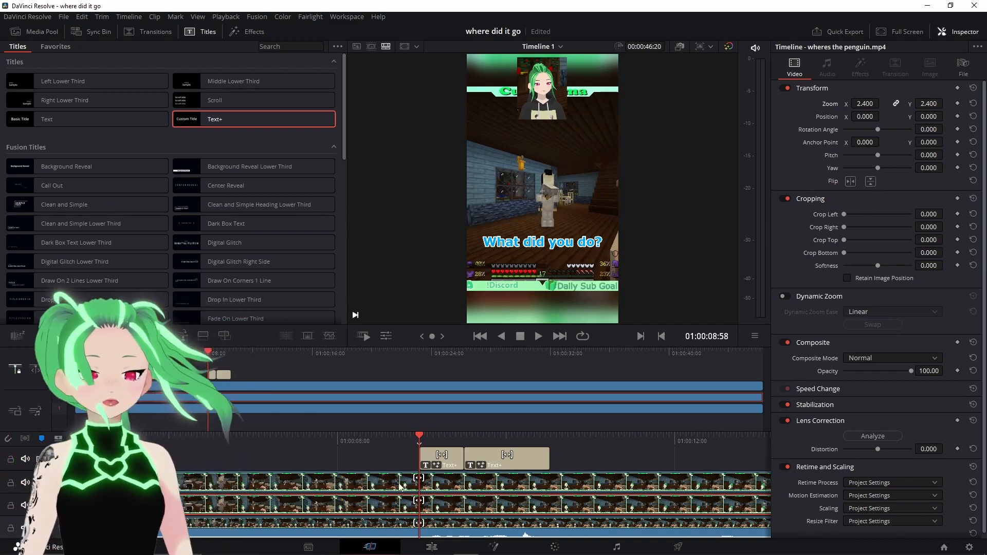
{"action": "right_click", "coordinate": [465, 491]}
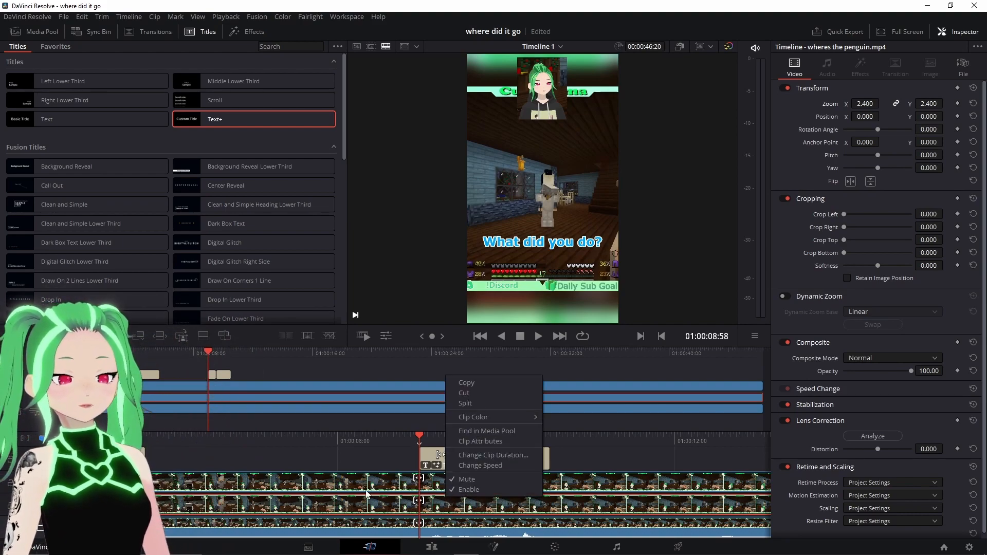
{"action": "left_click", "coordinate": [492, 406]}
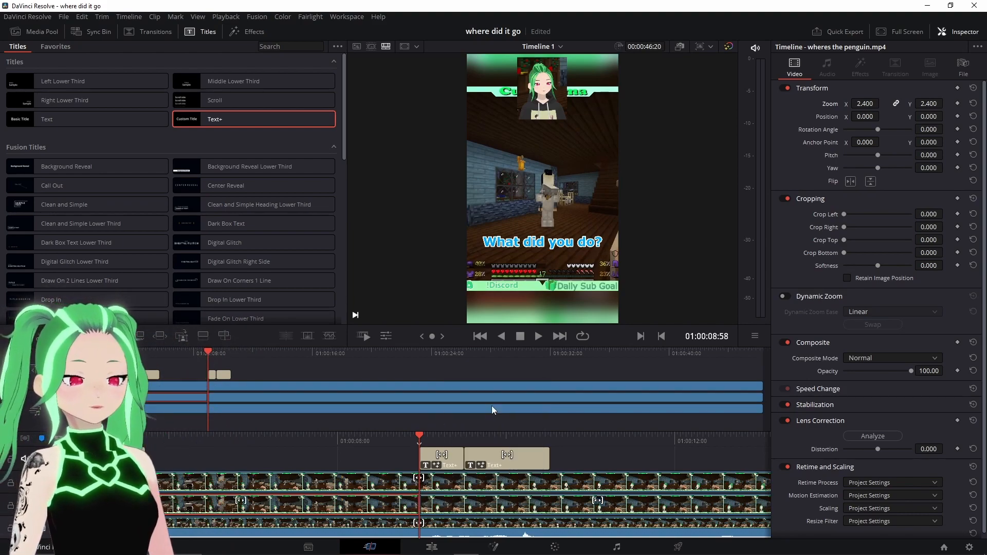
- Play ahead, move the playhead, and split the zoomed gameplay clip again at that point
{"action": "left_click", "coordinate": [542, 336]}
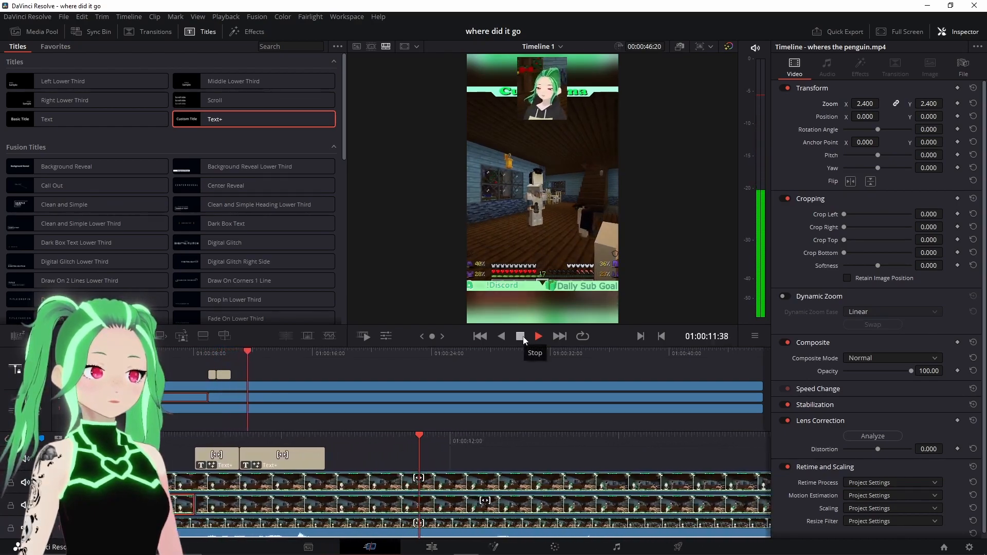
{"action": "left_click", "coordinate": [522, 338]}
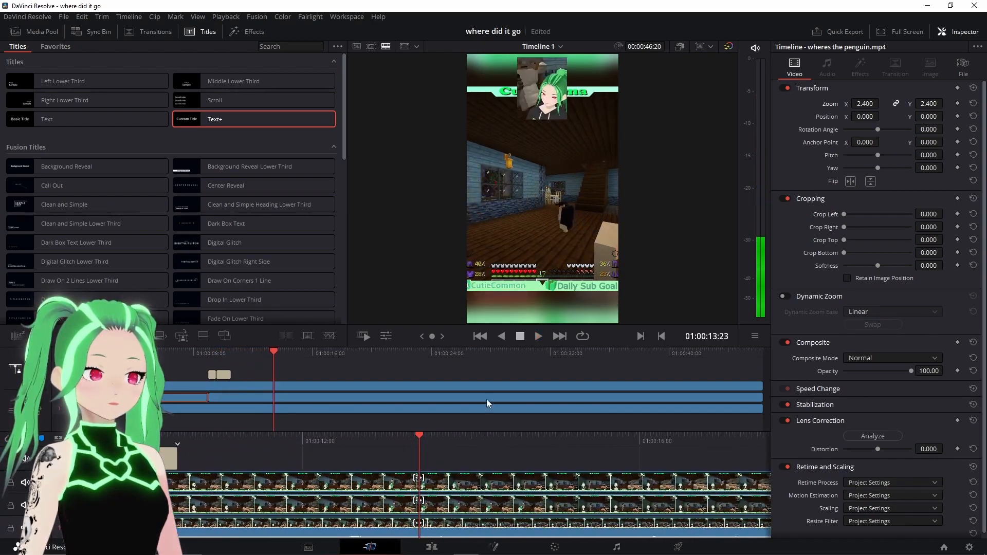
{"action": "left_click_drag", "start_coordinate": [462, 439], "coordinate": [573, 427]}
{"action": "left_click", "coordinate": [453, 507]}
{"action": "right_click", "coordinate": [453, 506]}
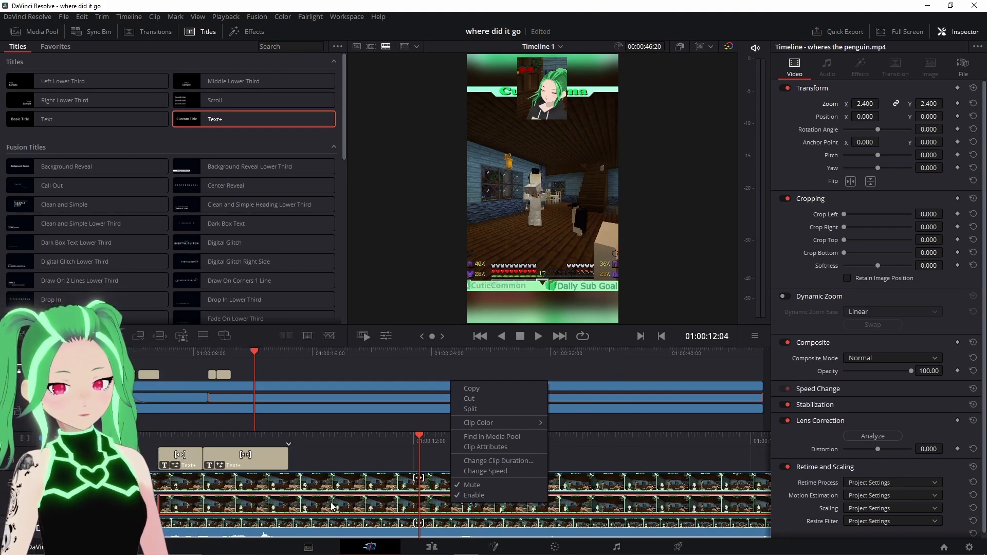
{"action": "left_click", "coordinate": [485, 408]}
- On the Edit page, select the gameplay segment between the splits and enlarge it to a zoom of about 3.36
{"action": "left_click", "coordinate": [386, 504]}
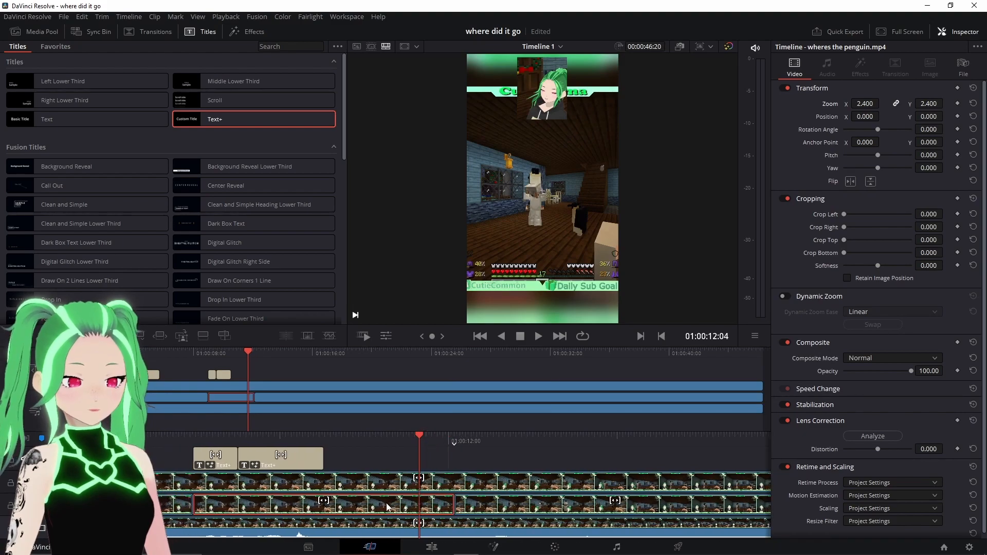
{"action": "left_click_drag", "start_coordinate": [377, 438], "coordinate": [429, 440]}
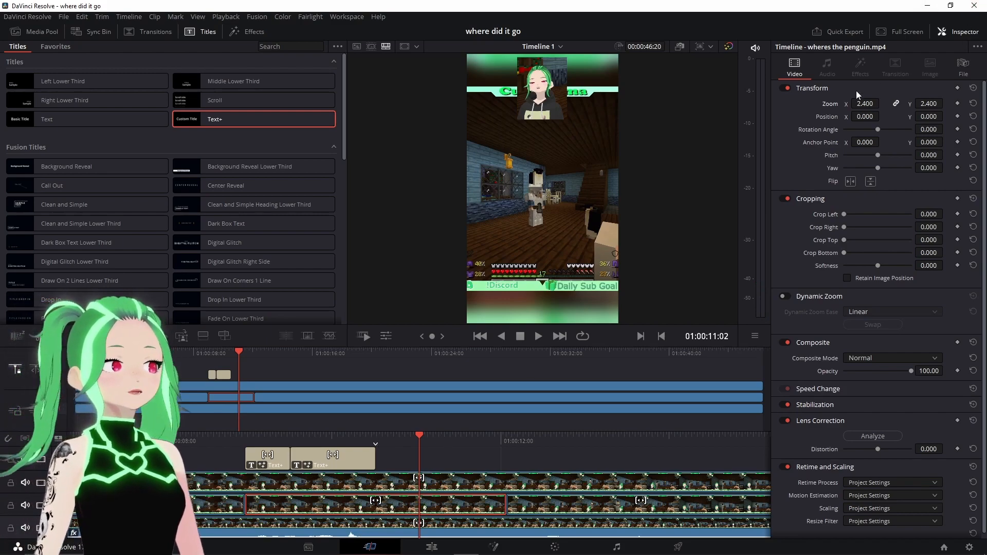
{"action": "left_click", "coordinate": [432, 547]}
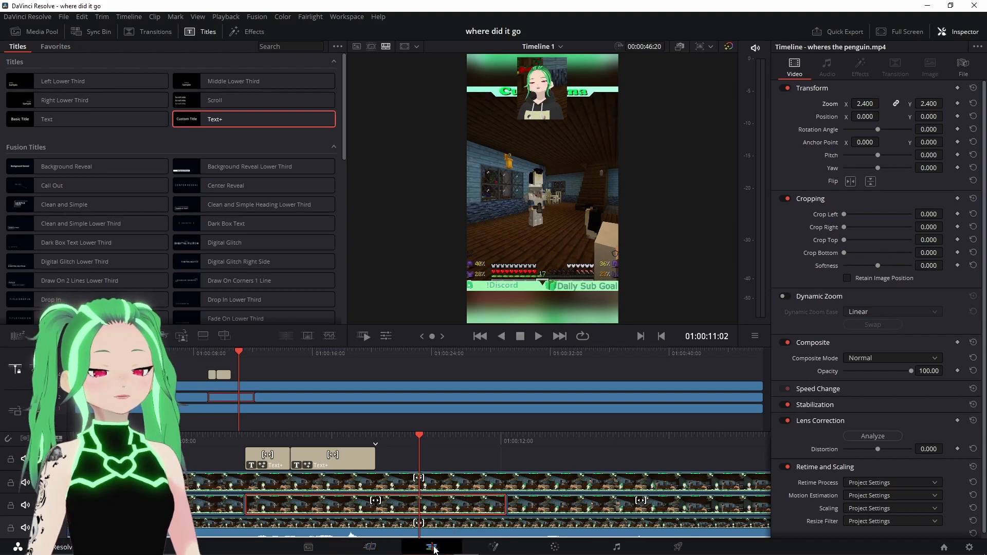
{"action": "scroll", "coordinate": [375, 460], "scroll_direction": "down", "scroll_amount": 3}
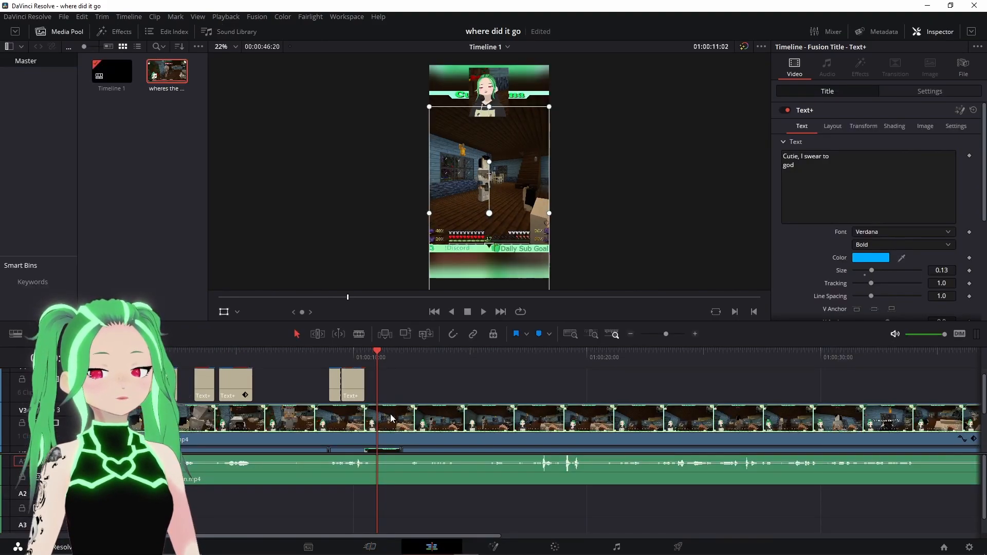
{"action": "left_click", "coordinate": [384, 400]}
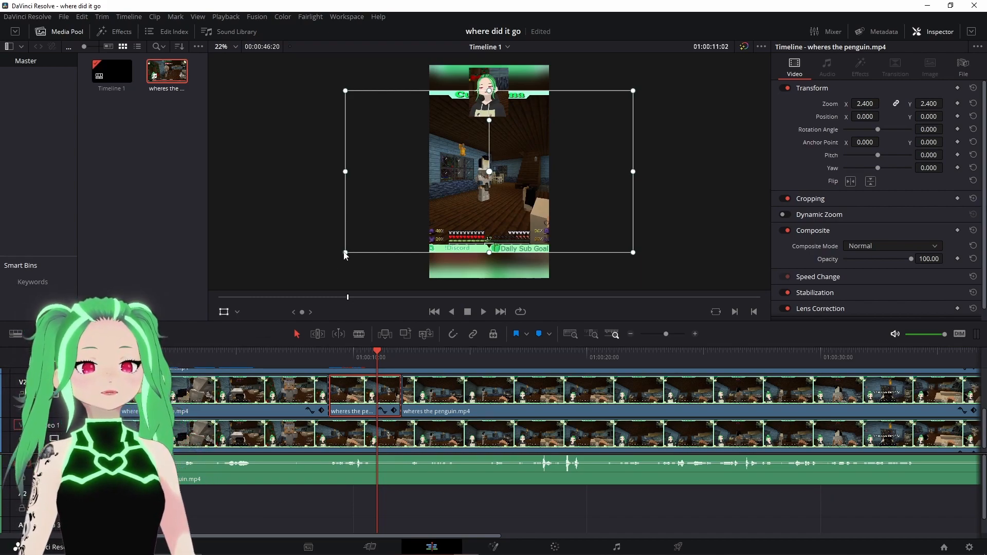
{"action": "left_click_drag", "start_coordinate": [345, 255], "coordinate": [288, 290]}
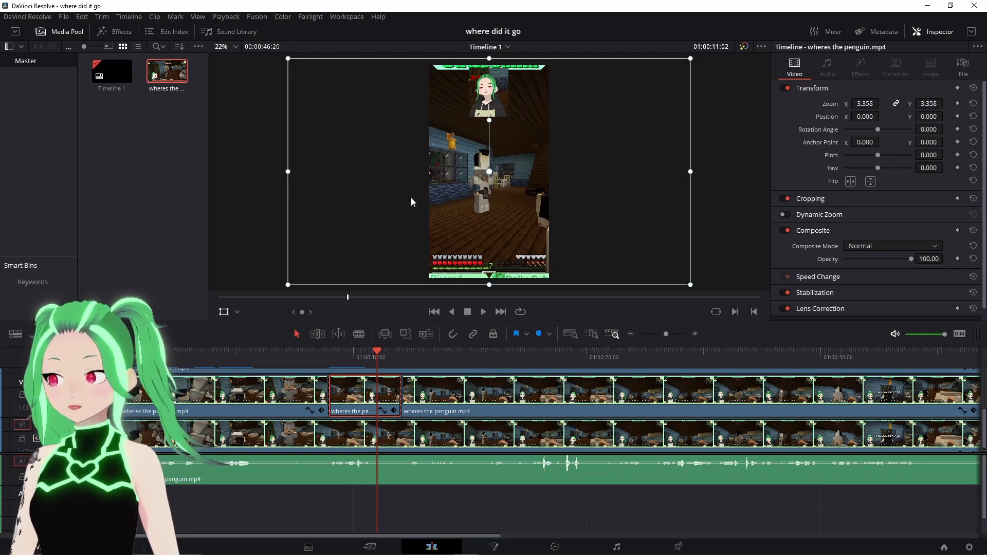
- Switch the viewer overlay to Crop and adjust the zoomed segment's bottom edge upward
{"action": "left_click", "coordinate": [230, 312]}
{"action": "left_click", "coordinate": [236, 310]}
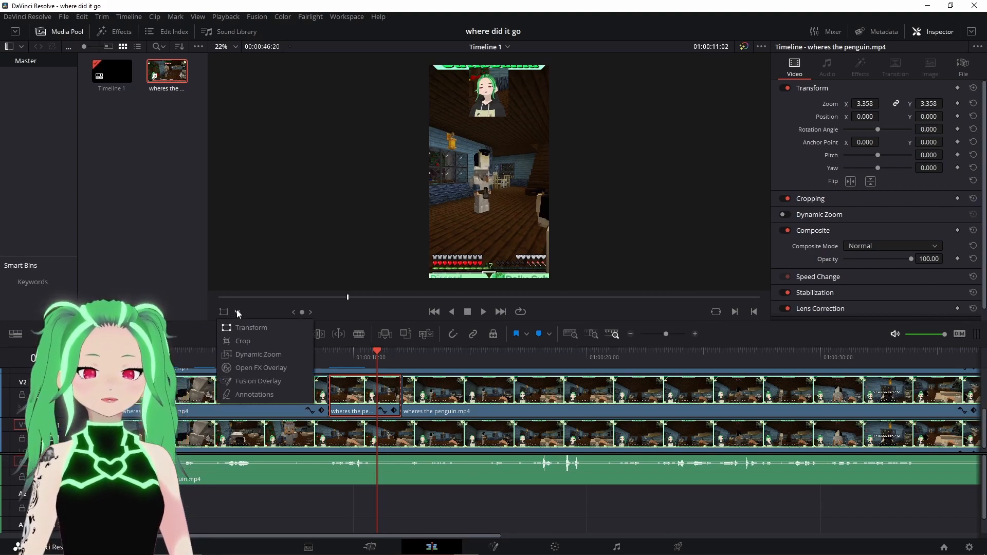
{"action": "left_click", "coordinate": [234, 340]}
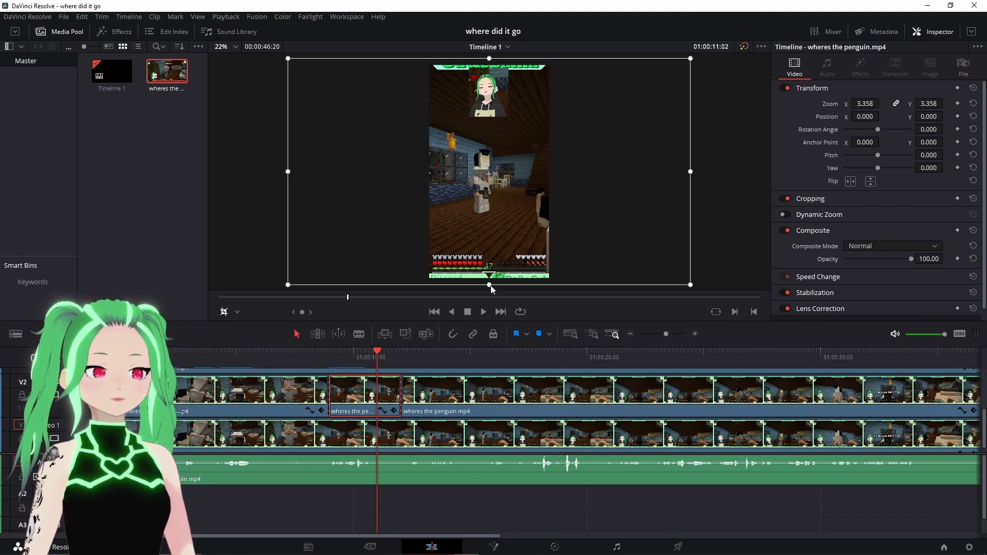
{"action": "left_click_drag", "start_coordinate": [494, 278], "coordinate": [500, 246]}
{"action": "key", "text": "Up"}
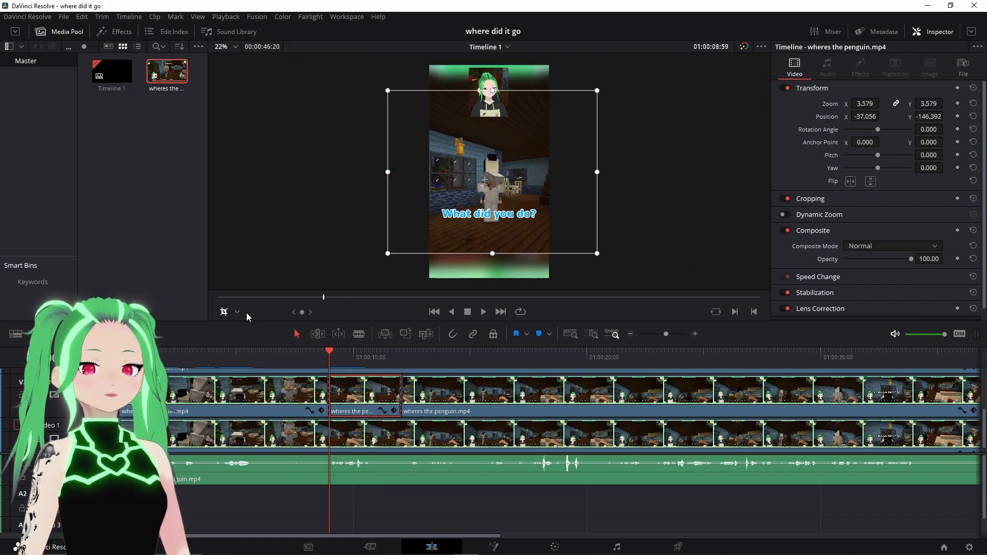
- Return the viewer overlay to Transform and preview the zoomed segment in full-screen playback on the Cut page
{"action": "left_click", "coordinate": [238, 312]}
{"action": "left_click", "coordinate": [251, 327]}
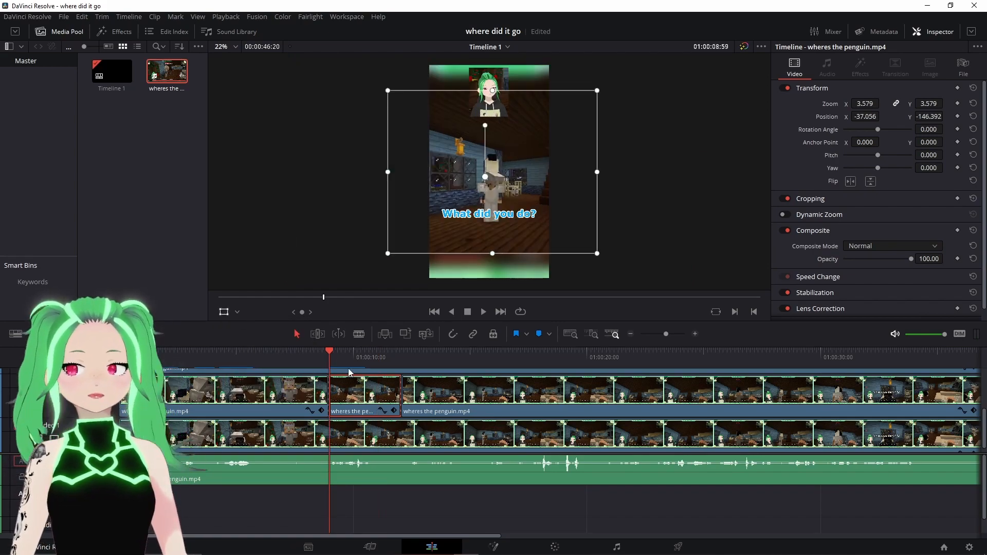
{"action": "left_click", "coordinate": [370, 546]}
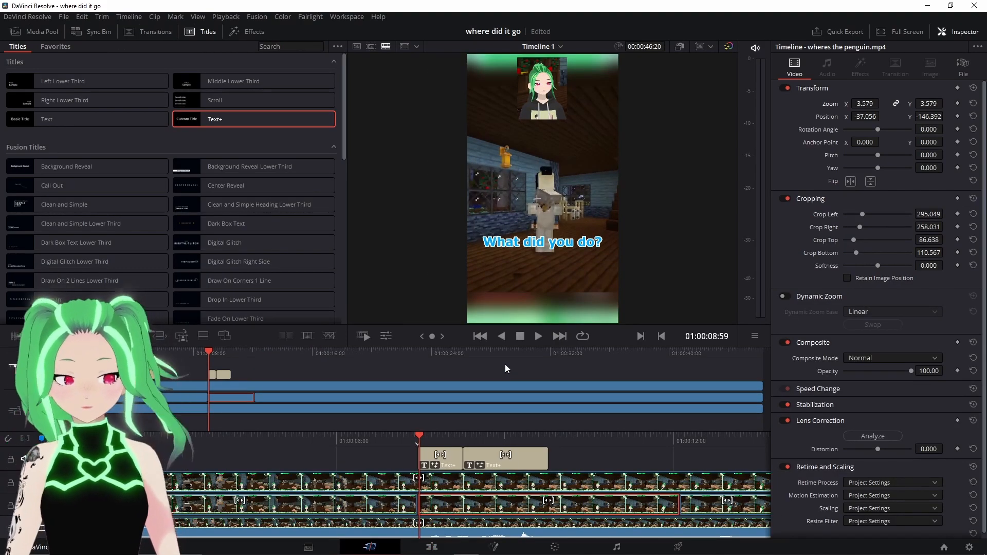
{"action": "left_click", "coordinate": [405, 363]}
{"action": "left_click", "coordinate": [370, 356]}
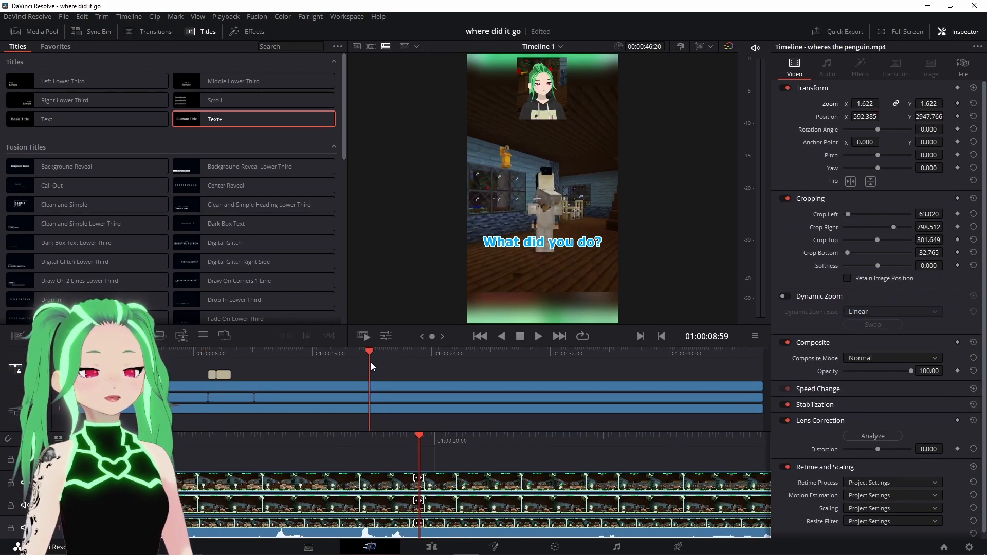
{"action": "left_click", "coordinate": [882, 32]}
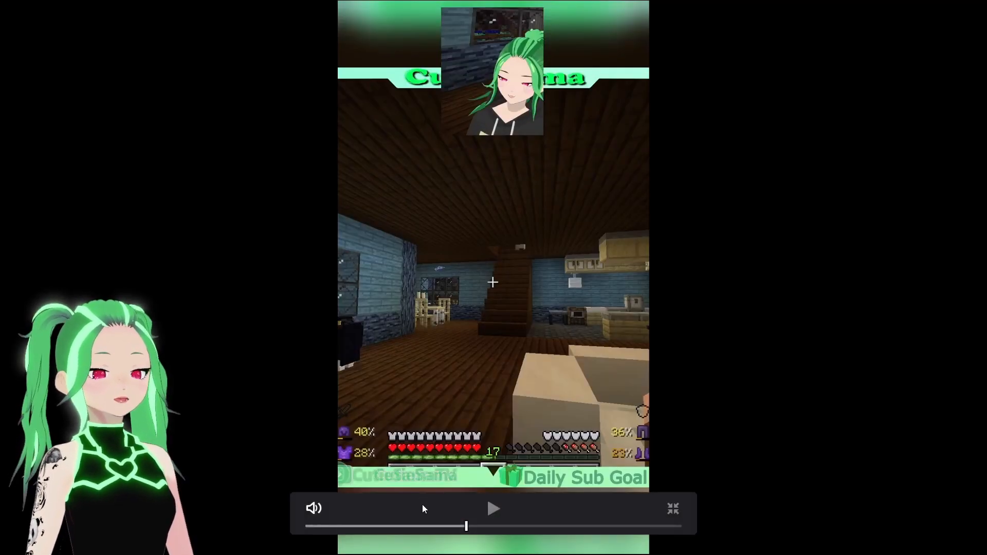
{"action": "left_click", "coordinate": [491, 510]}
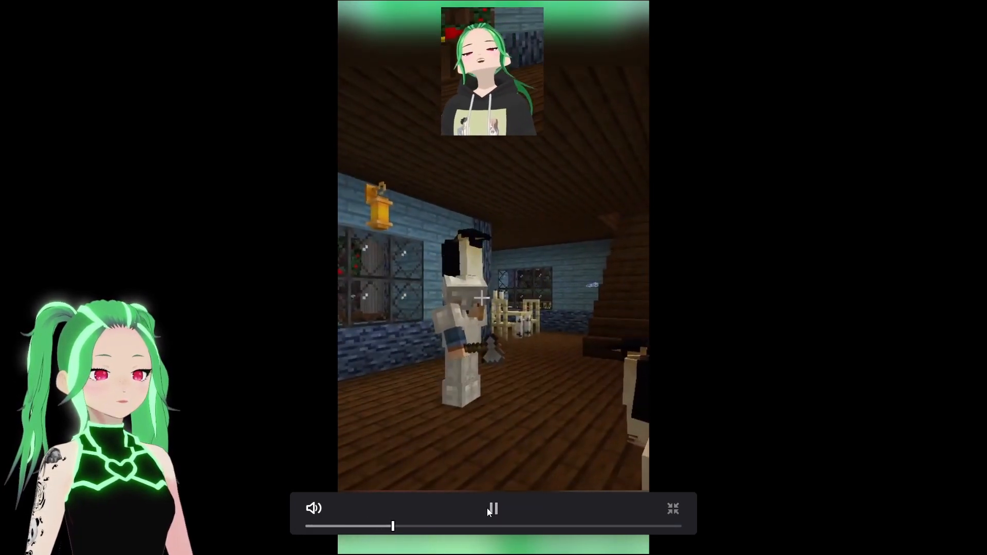
{"action": "left_click", "coordinate": [498, 510]}
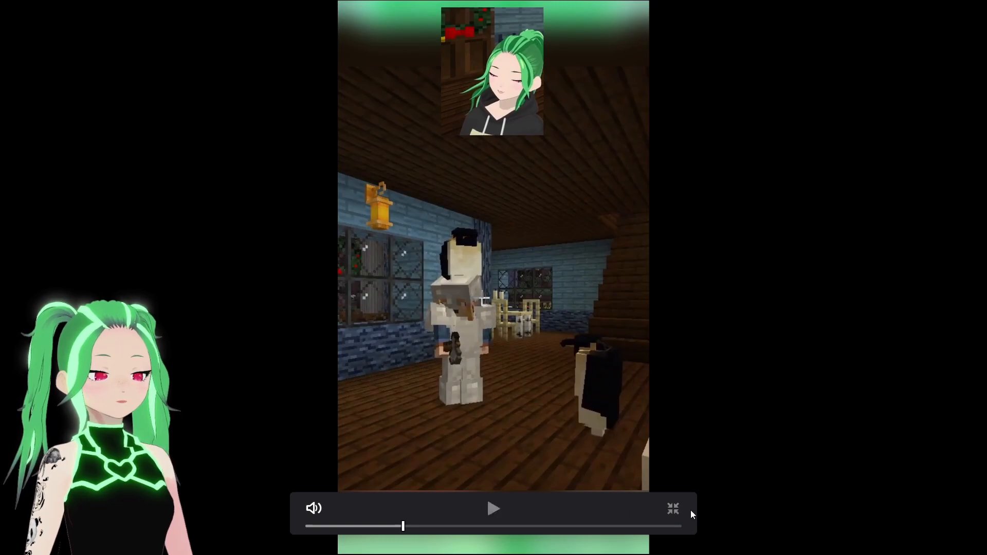
{"action": "left_click", "coordinate": [674, 510]}
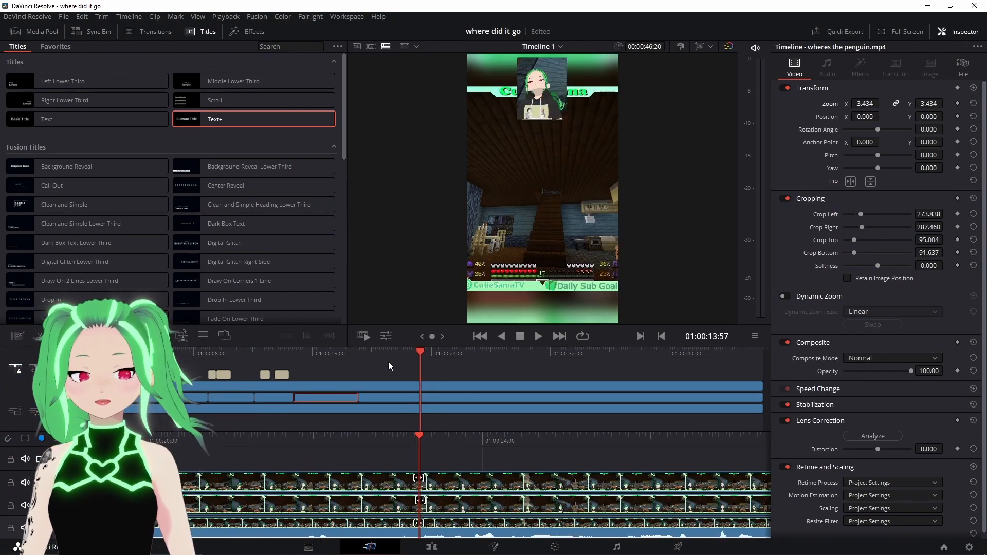
{"action": "left_click", "coordinate": [351, 366]}
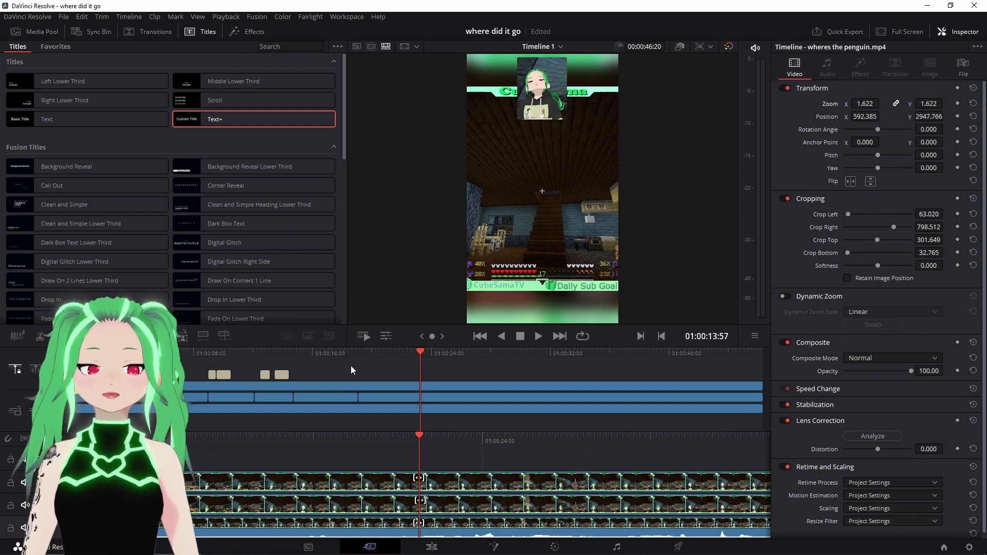
{"action": "left_click", "coordinate": [356, 356]}
{"action": "left_click_drag", "start_coordinate": [356, 356], "coordinate": [353, 356]}
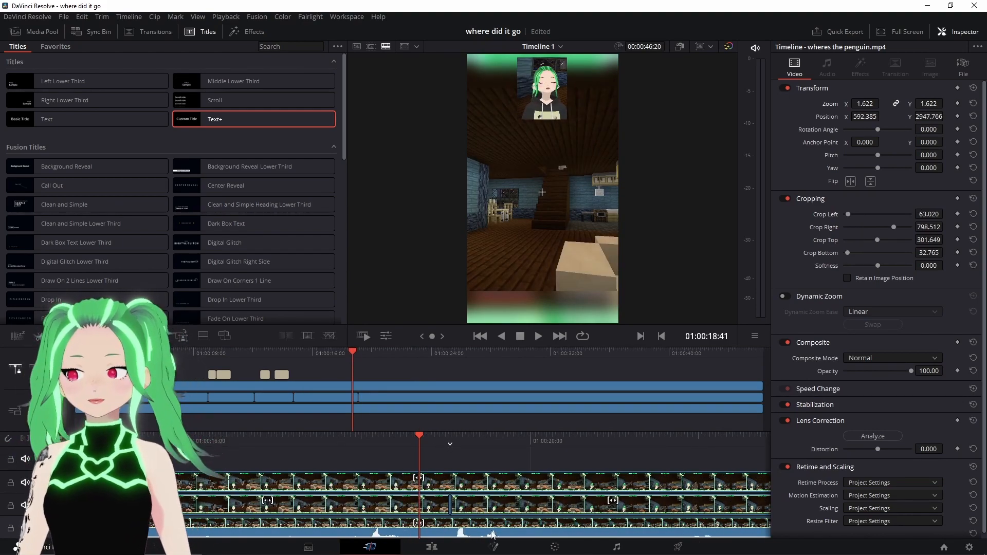
- On the Edit page, split the gameplay audio clip at two points around the playhead with the Blade tool
{"action": "left_click", "coordinate": [432, 547]}
{"action": "scroll", "coordinate": [535, 426], "scroll_direction": "down", "scroll_amount": 1}
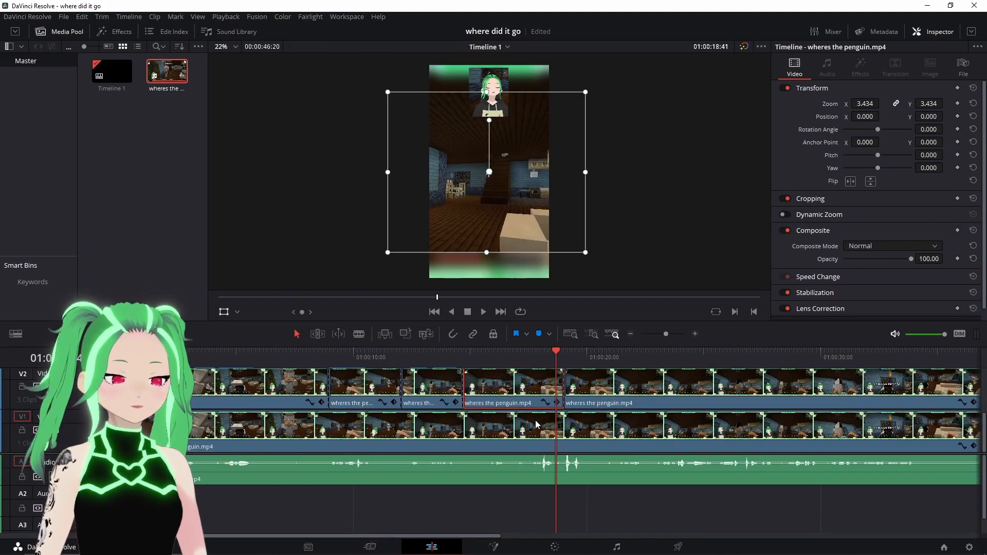
{"action": "left_click_drag", "start_coordinate": [557, 351], "coordinate": [536, 363]}
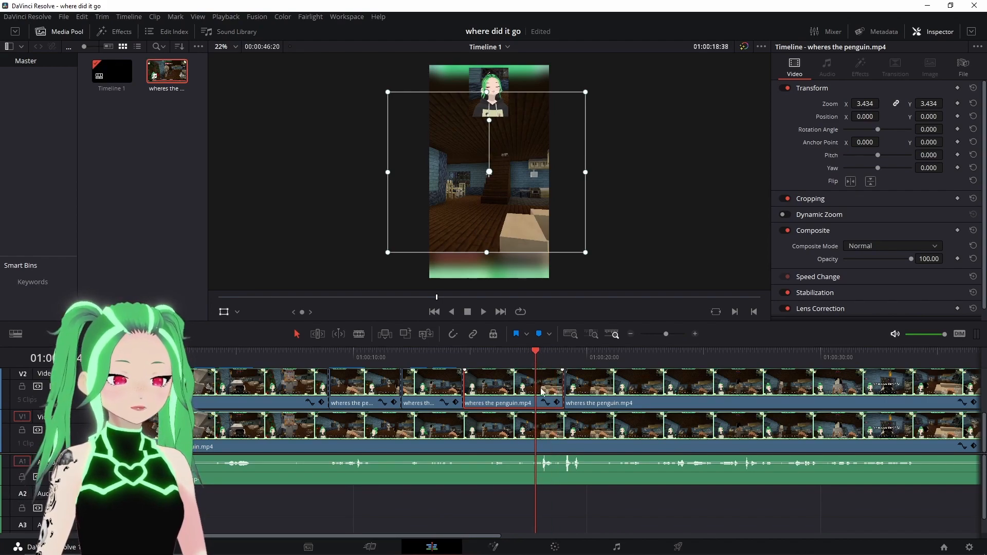
{"action": "right_click", "coordinate": [548, 472]}
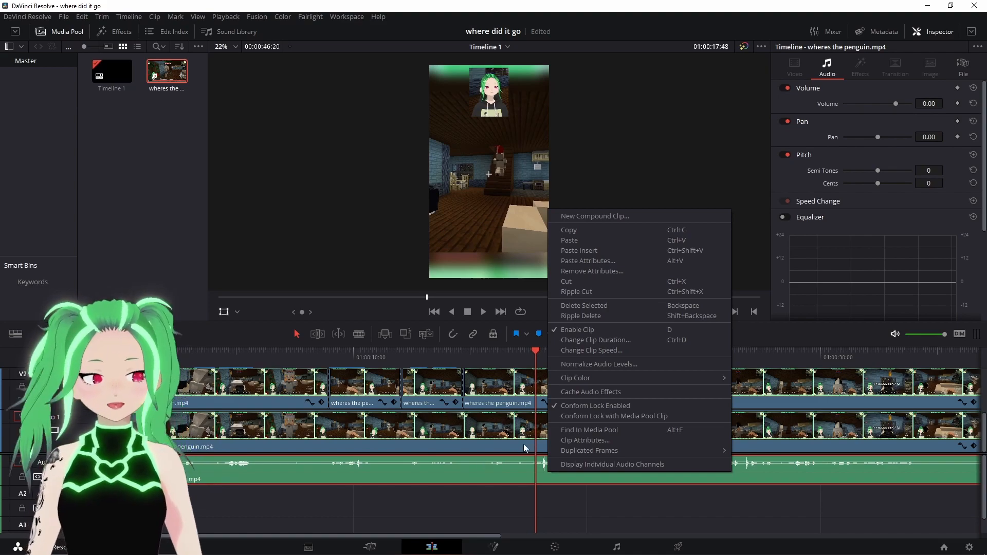
{"action": "left_click", "coordinate": [499, 503]}
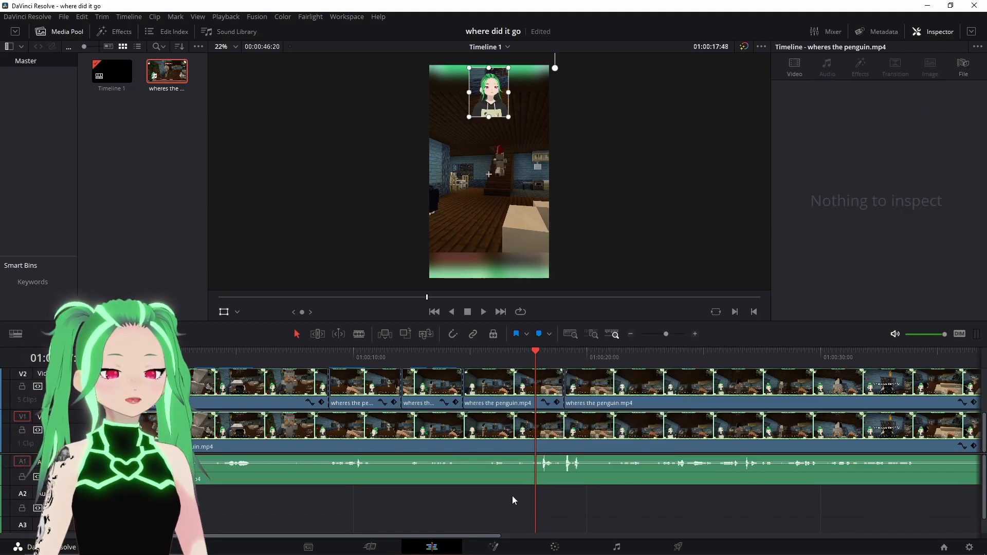
{"action": "left_click", "coordinate": [359, 334]}
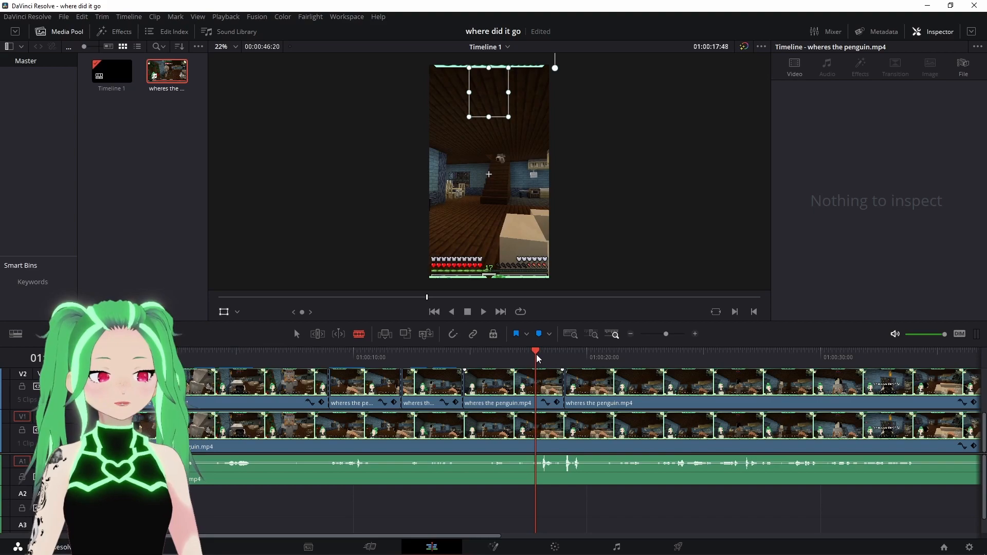
{"action": "left_click", "coordinate": [538, 467]}
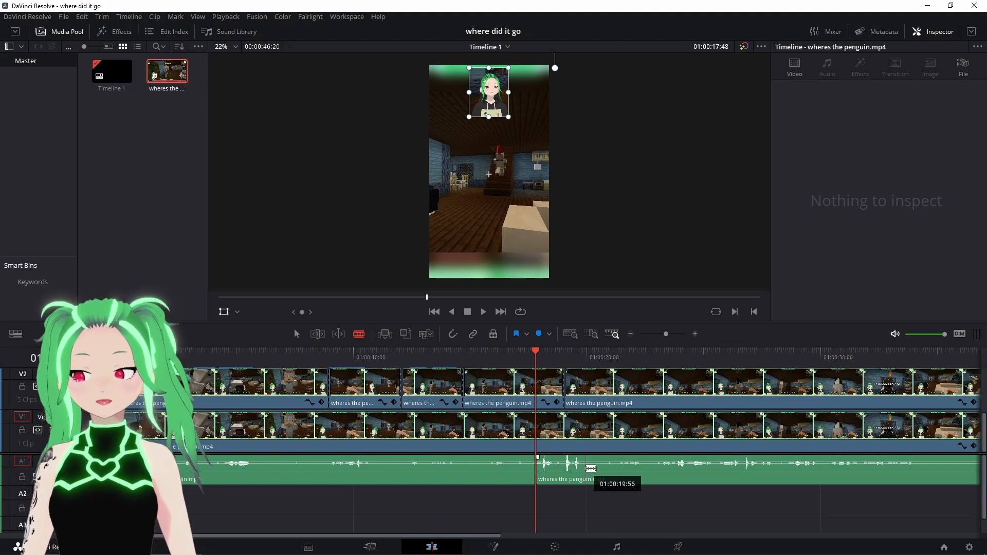
{"action": "left_click", "coordinate": [588, 468]}
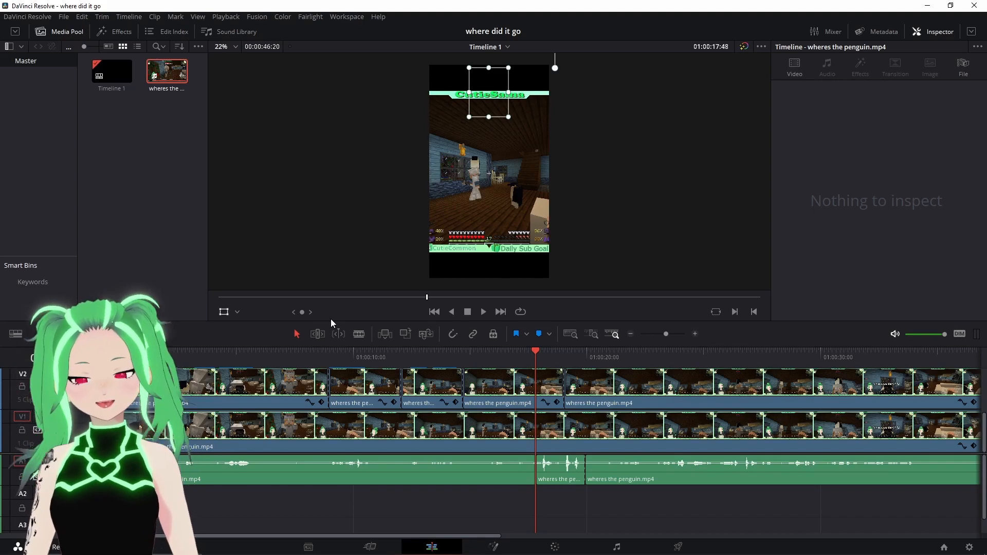
- Select the audio segment between the splits and lower its volume to -4.73 dB
{"action": "left_click", "coordinate": [550, 468]}
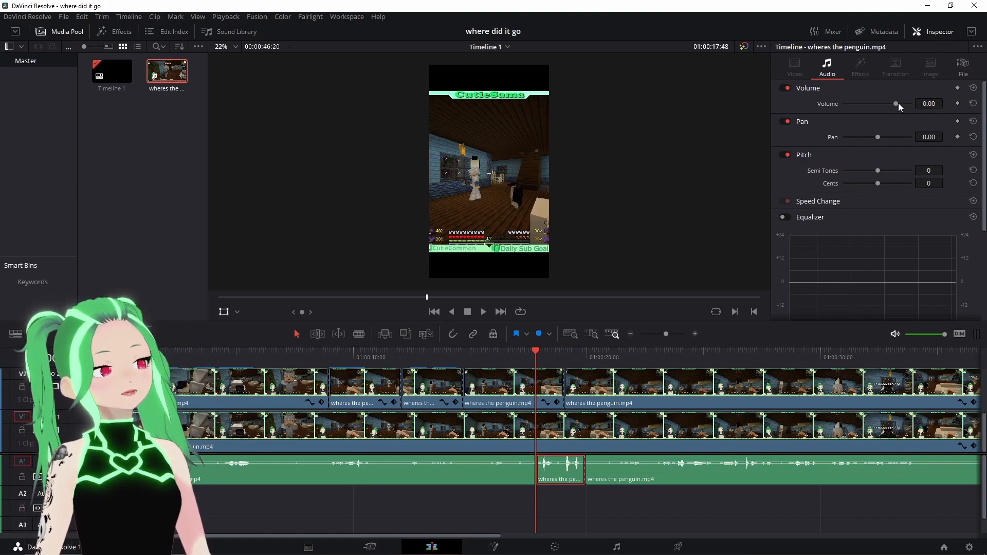
{"action": "left_click_drag", "start_coordinate": [896, 104], "coordinate": [893, 104]}
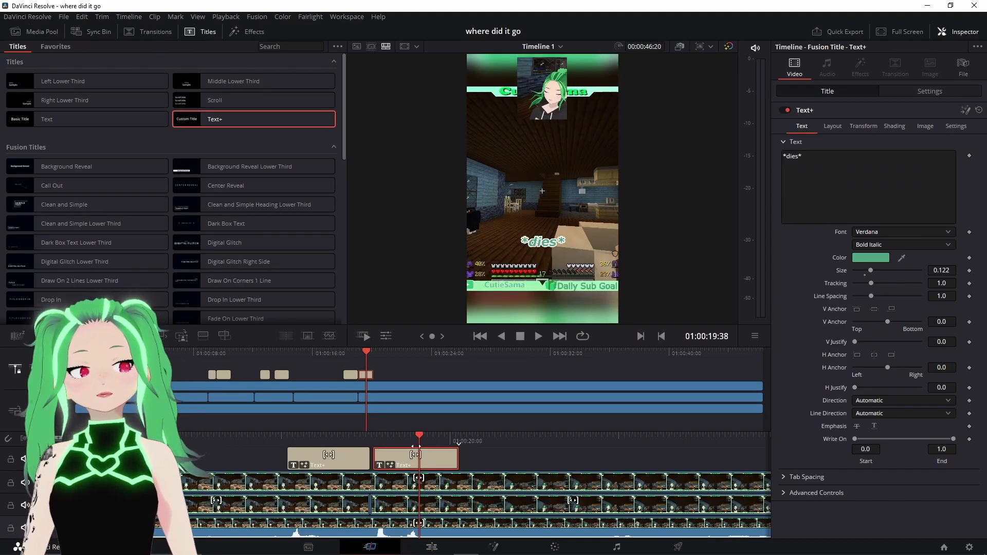
- On the Cut page, move the *dies* title onto a new track above the caption and extend its start earlier
{"action": "left_click_drag", "start_coordinate": [418, 445], "coordinate": [434, 445]}
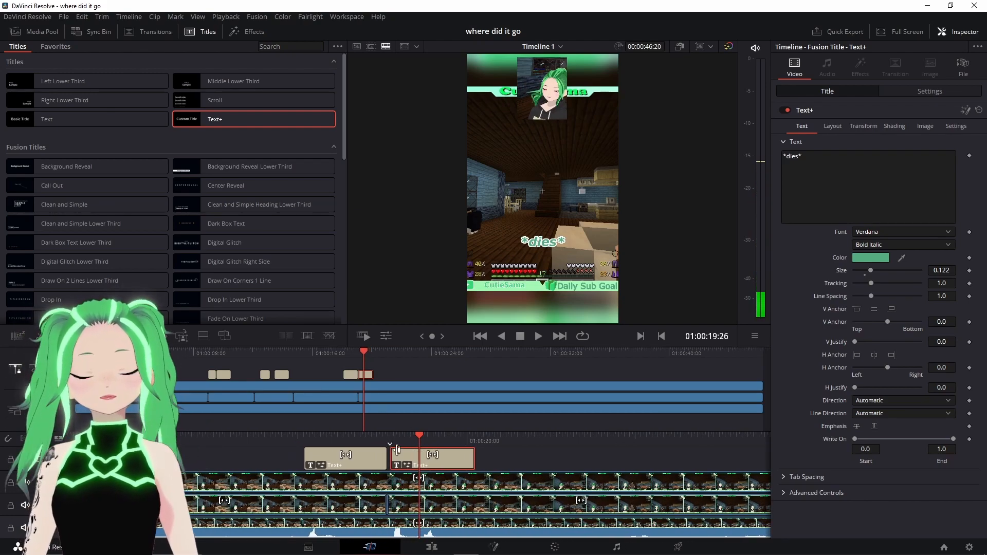
{"action": "left_click_drag", "start_coordinate": [390, 443], "coordinate": [434, 443]}
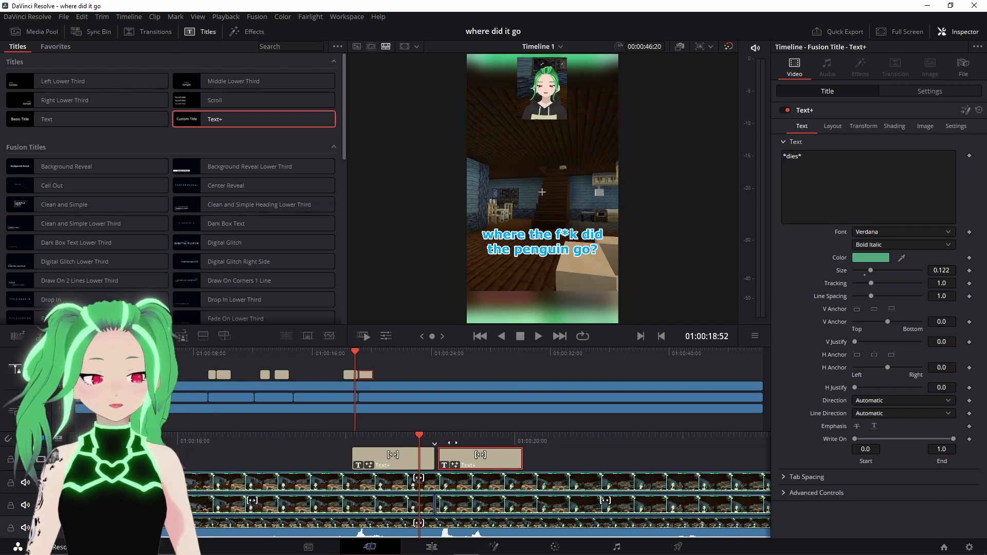
{"action": "left_click", "coordinate": [463, 352]}
{"action": "left_click", "coordinate": [367, 352]}
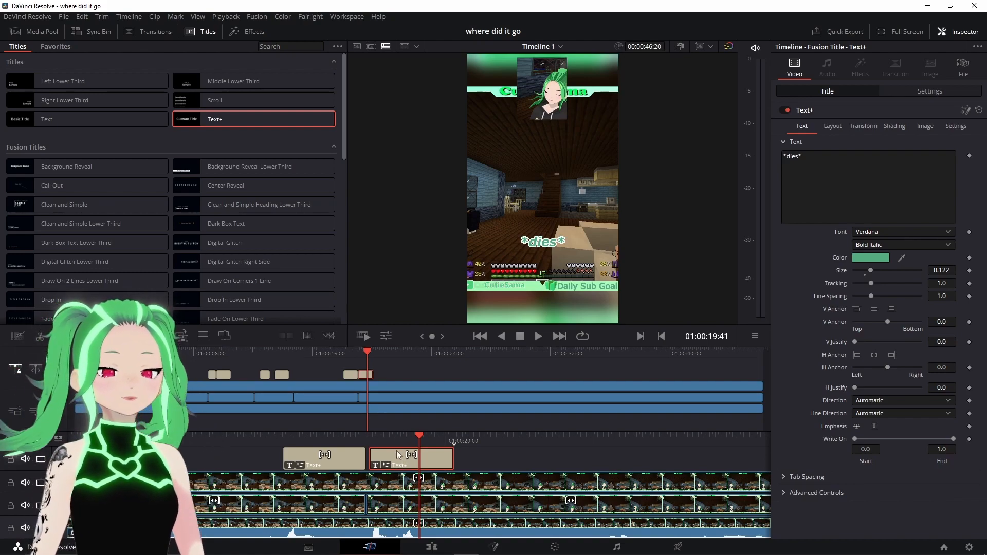
{"action": "left_click_drag", "start_coordinate": [394, 453], "coordinate": [348, 365]}
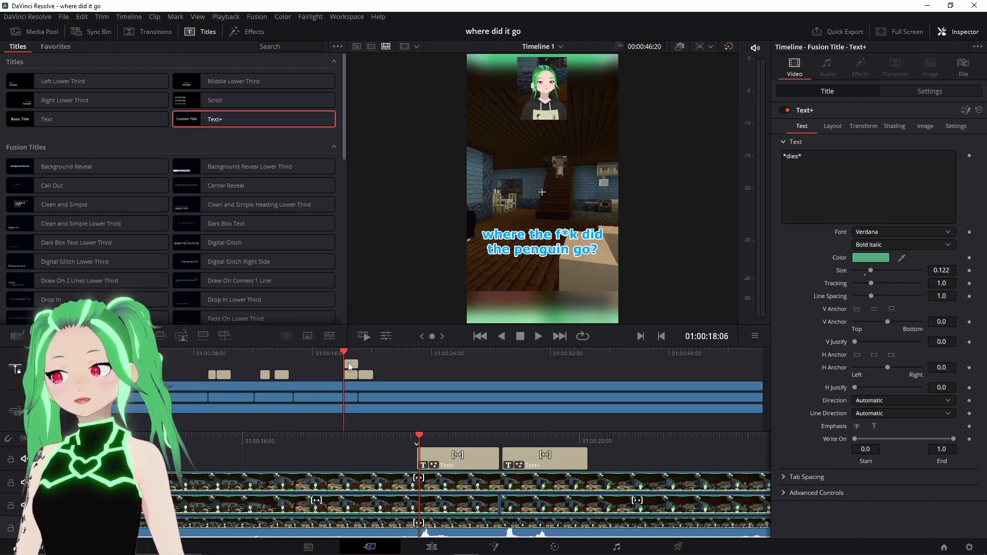
{"action": "left_click_drag", "start_coordinate": [348, 362], "coordinate": [348, 363]}
{"action": "mouse_move", "coordinate": [476, 456]}
{"action": "left_mouse_down"}
{"action": "mouse_move", "coordinate": [467, 457]}
{"action": "mouse_move", "coordinate": [476, 443]}
{"action": "left_mouse_up"}
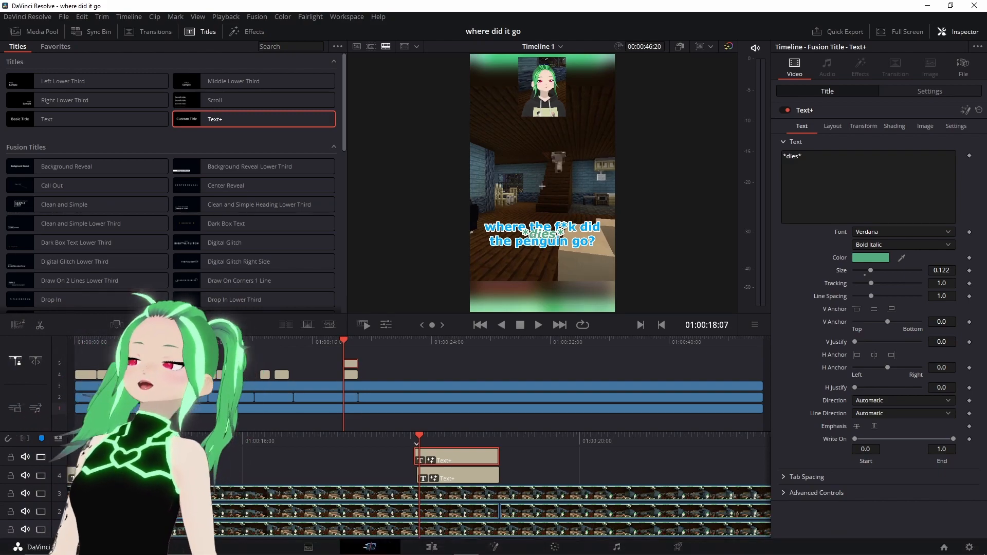
{"action": "key", "text": "Right"}
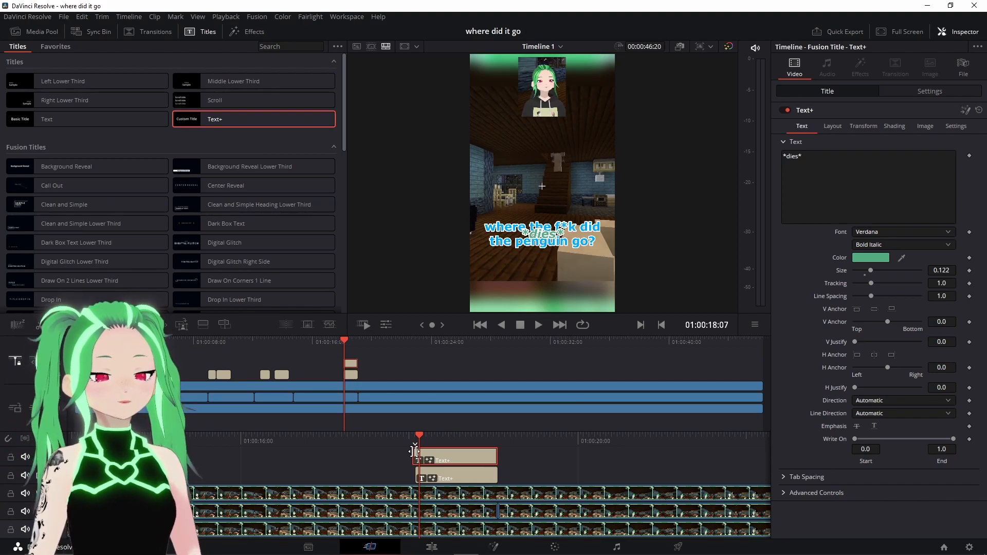
{"action": "left_click_drag", "start_coordinate": [415, 452], "coordinate": [378, 448]}
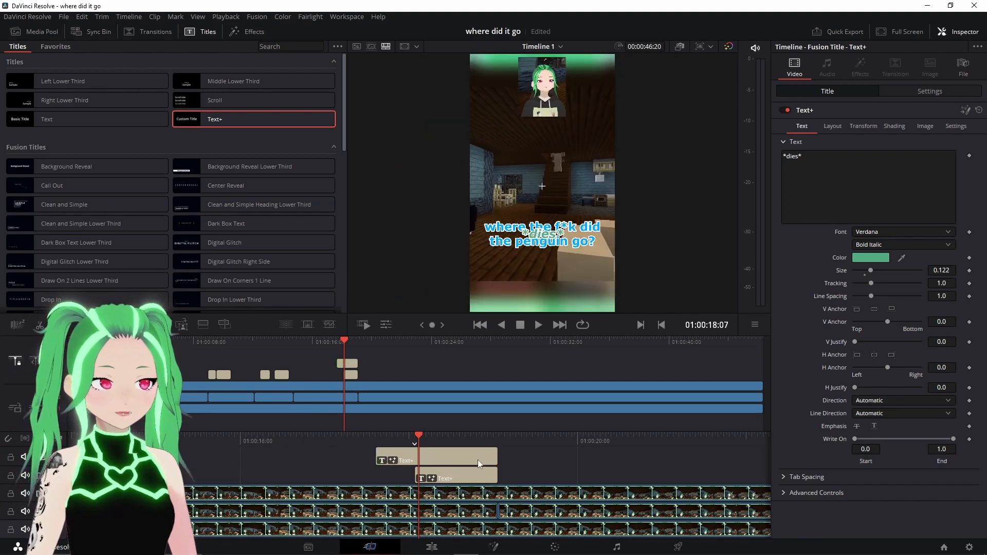
- Play back the section to check the *dies* title's timing against the caption
{"action": "key", "text": "space"}
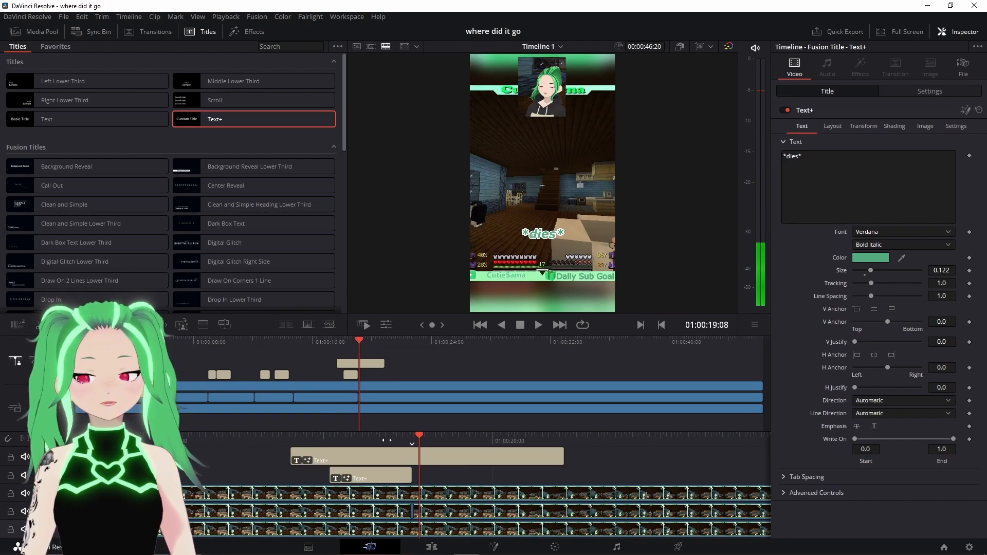
{"action": "left_click", "coordinate": [378, 454]}
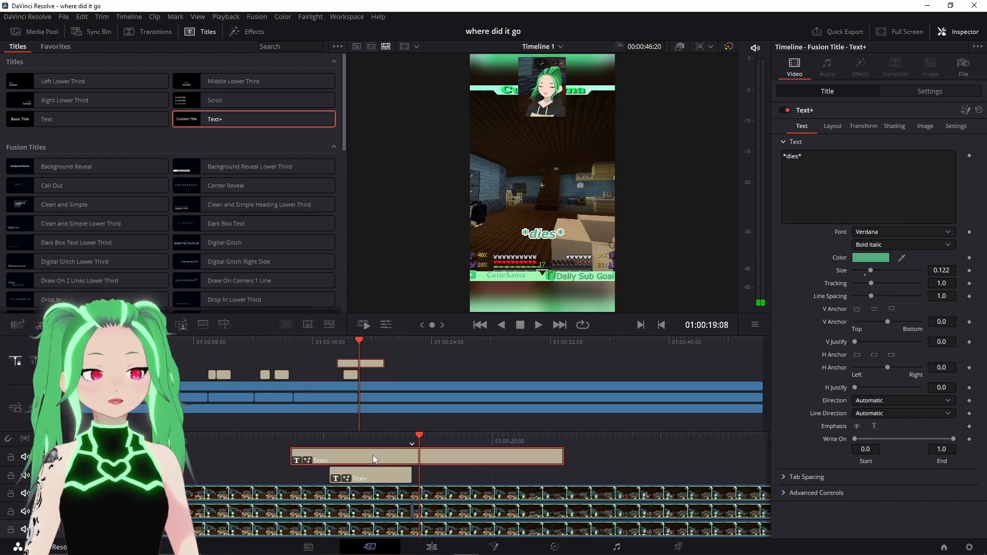
{"action": "left_click", "coordinate": [355, 339]}
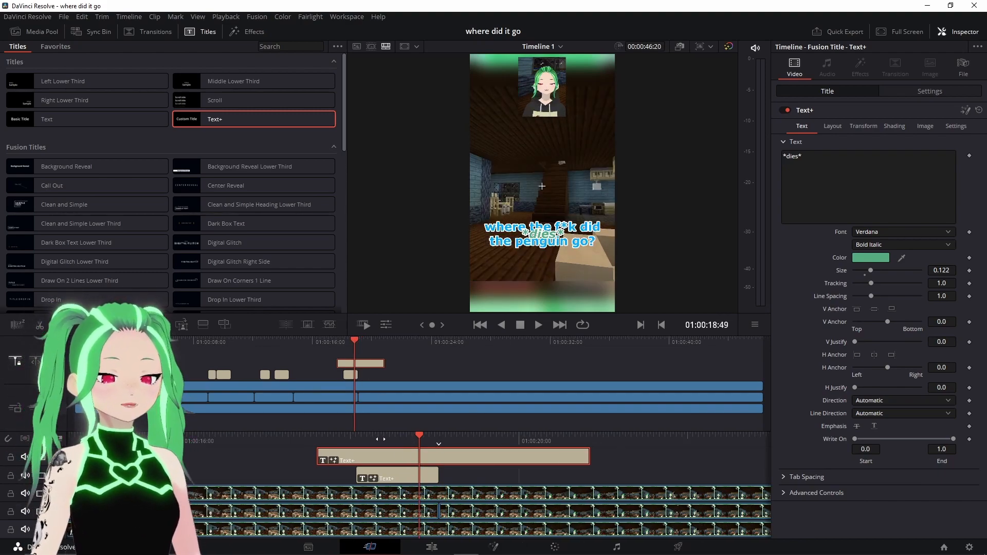
{"action": "left_click_drag", "start_coordinate": [380, 440], "coordinate": [389, 440]}
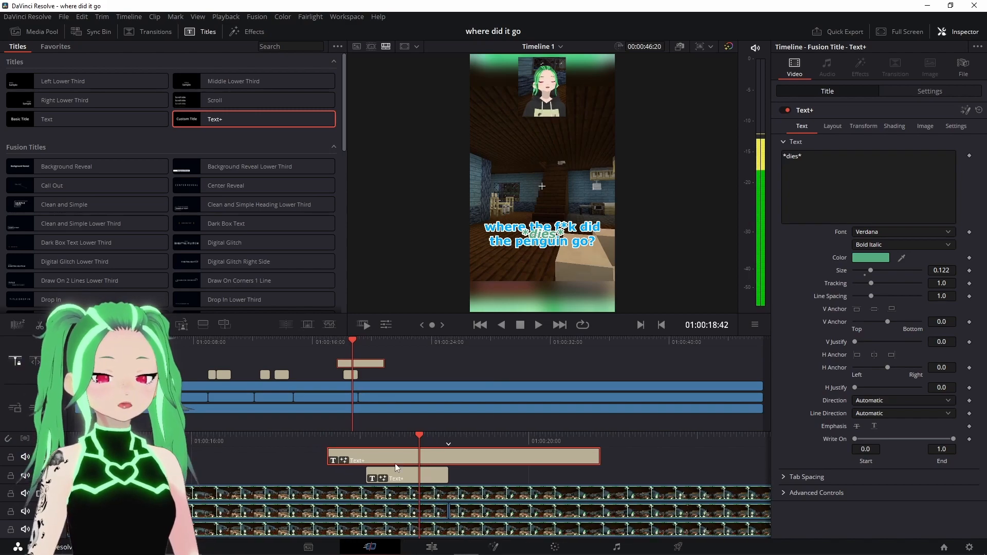
- On the Edit page, move the *dies* title up beside the facecam and tilt it at an angle
{"action": "left_click", "coordinate": [422, 548]}
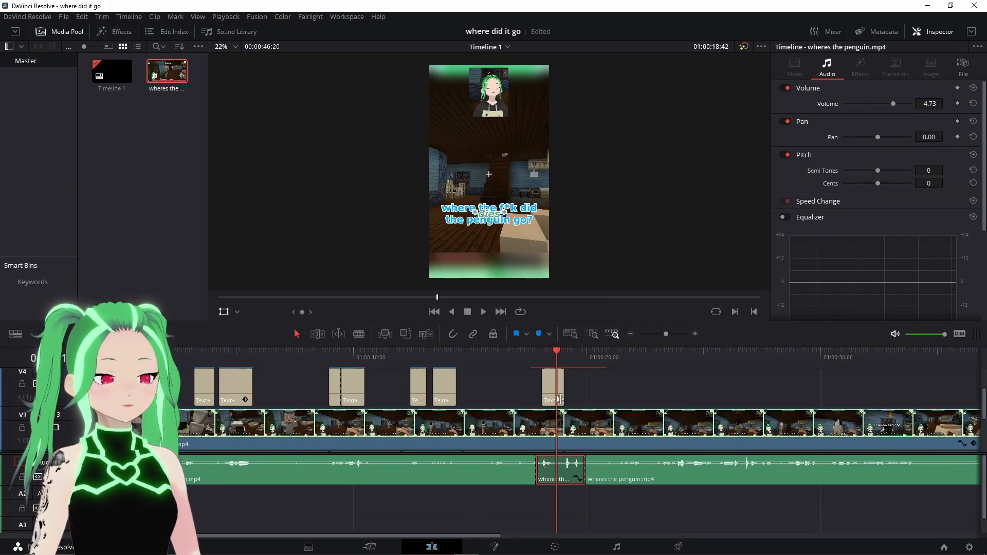
{"action": "scroll", "coordinate": [559, 400], "scroll_direction": "up", "scroll_amount": 2}
{"action": "left_click", "coordinate": [576, 393]}
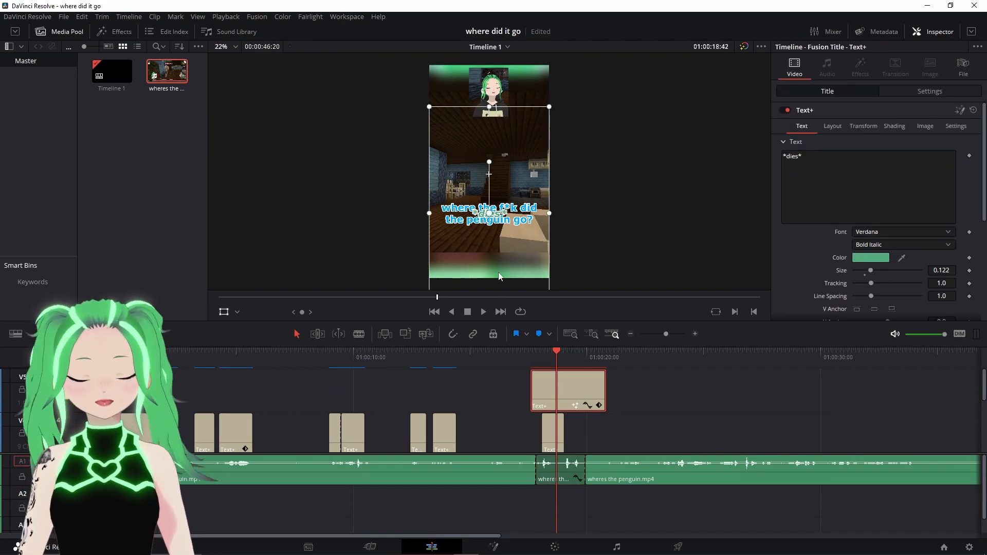
{"action": "left_click_drag", "start_coordinate": [492, 215], "coordinate": [469, 172]}
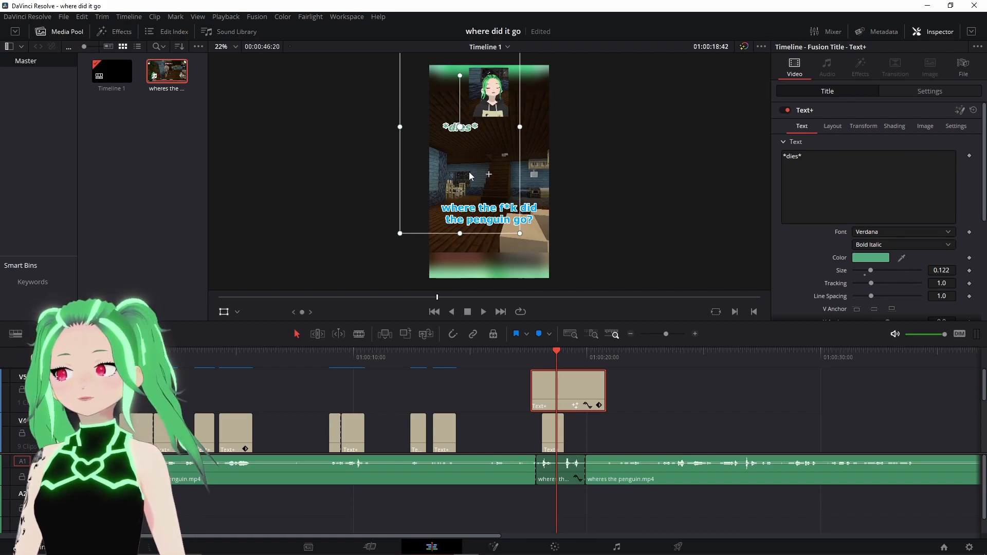
{"action": "left_click_drag", "start_coordinate": [460, 76], "coordinate": [442, 82]}
{"action": "left_click_drag", "start_coordinate": [468, 134], "coordinate": [464, 119]}
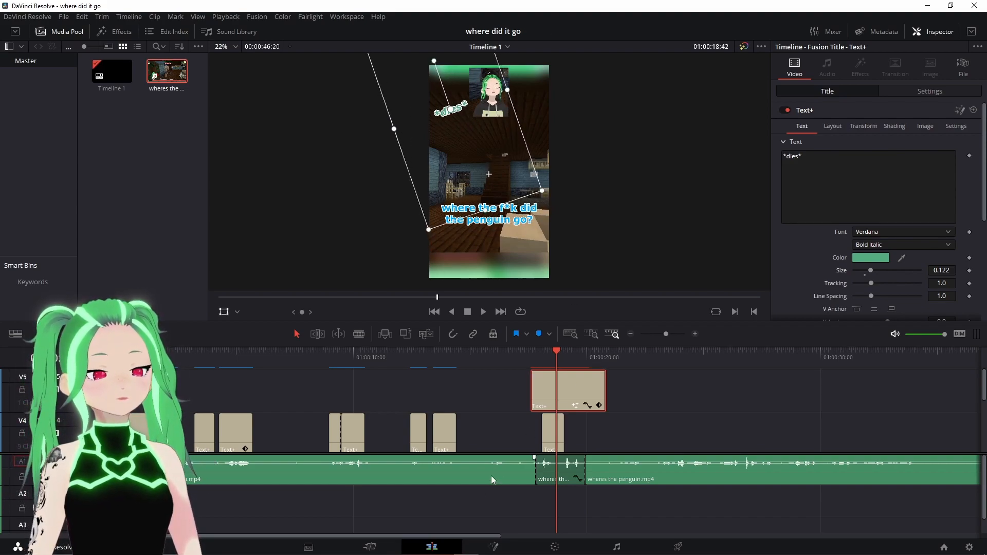
{"action": "left_click", "coordinate": [377, 549]}
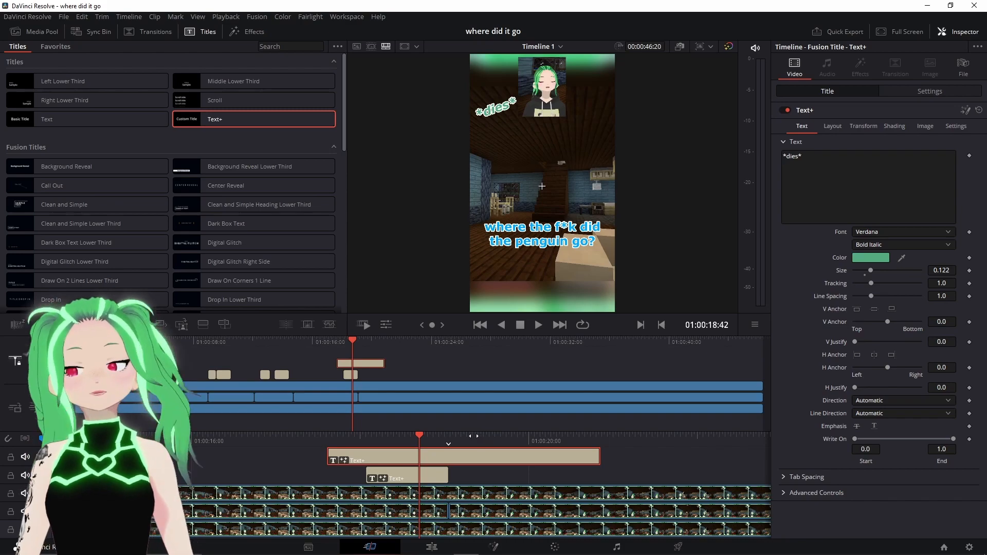
{"action": "left_click", "coordinate": [335, 340]}
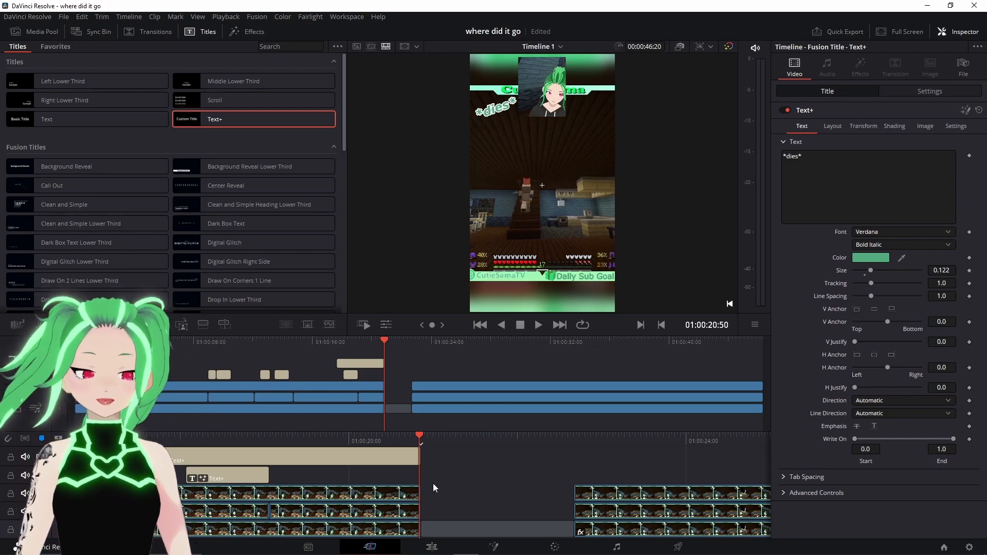
- On the Edit page, blade the audio track at about 01:00:20:50 and 01:00:22:39 and delete the segment between the cuts
{"action": "left_click", "coordinate": [447, 529]}
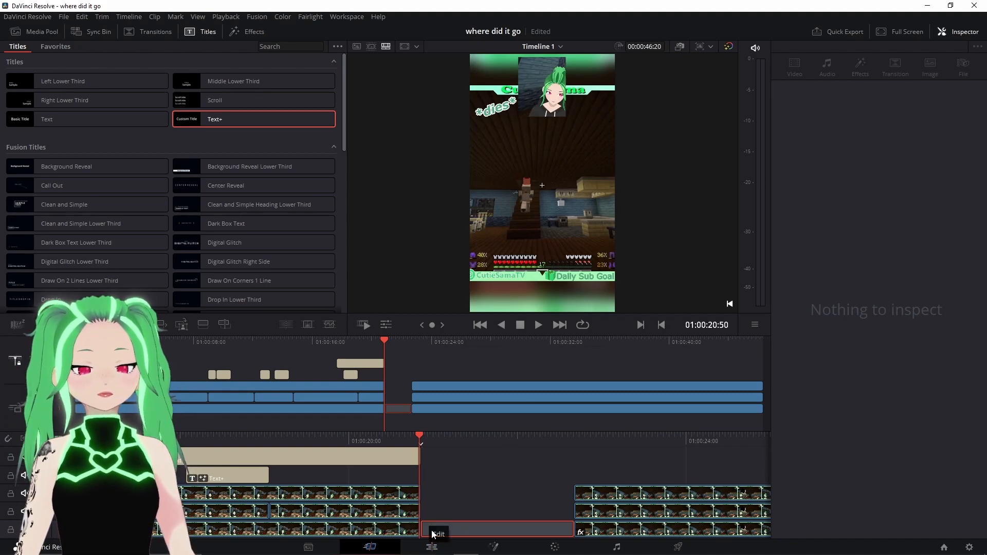
{"action": "left_click", "coordinate": [424, 548]}
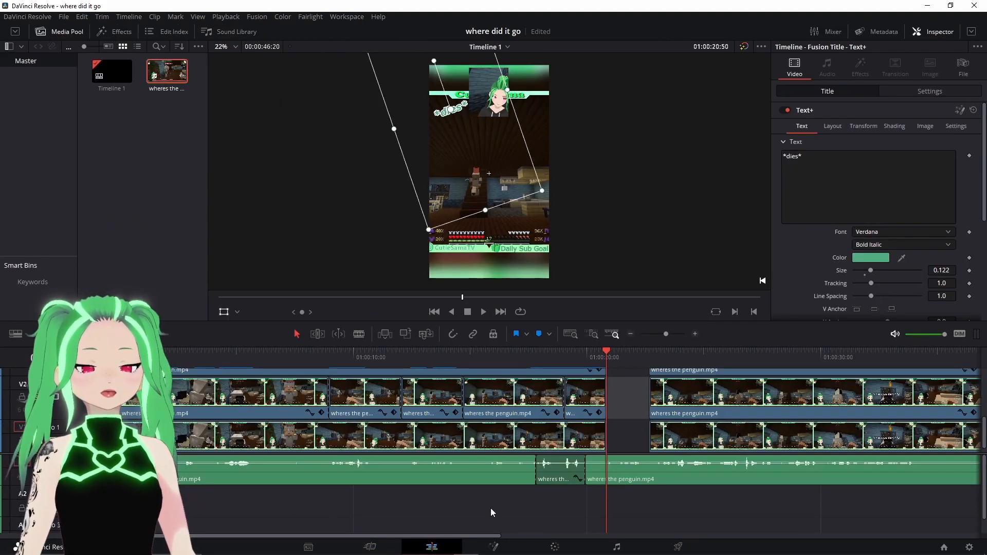
{"action": "scroll", "coordinate": [616, 381], "scroll_direction": "up", "scroll_amount": 5}
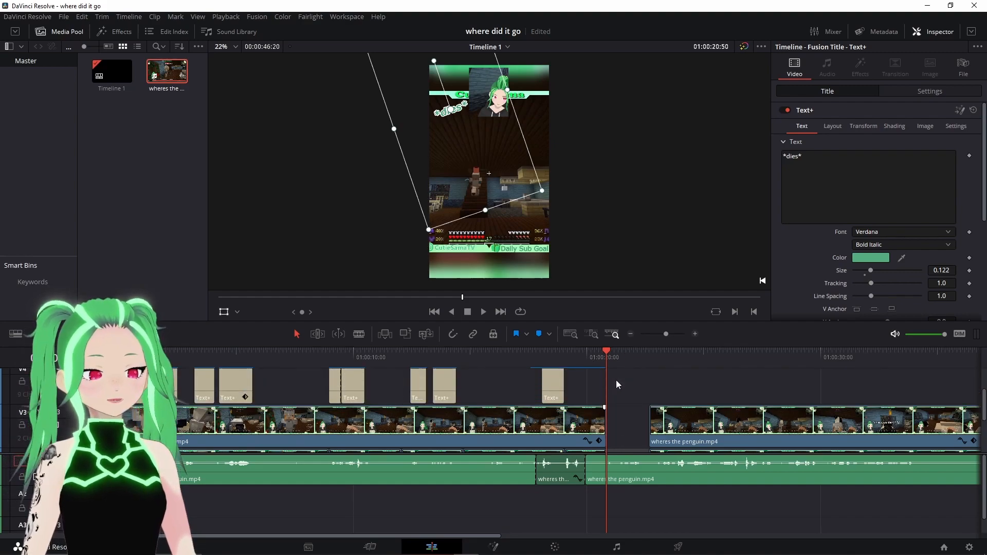
{"action": "left_click", "coordinate": [694, 334]}
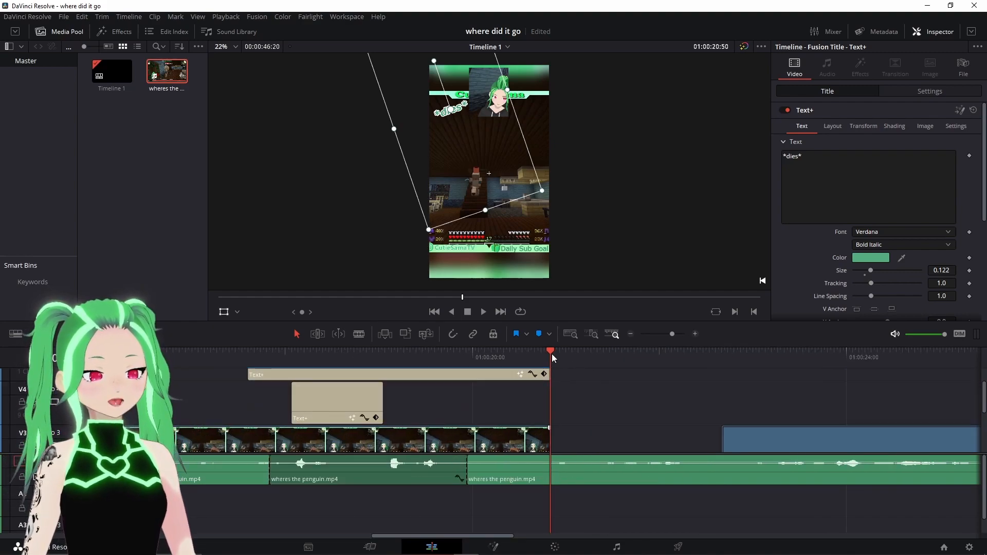
{"action": "left_click_drag", "start_coordinate": [553, 353], "coordinate": [557, 353]}
{"action": "left_click", "coordinate": [435, 312]}
{"action": "scroll", "coordinate": [559, 381], "scroll_direction": "down", "scroll_amount": 4}
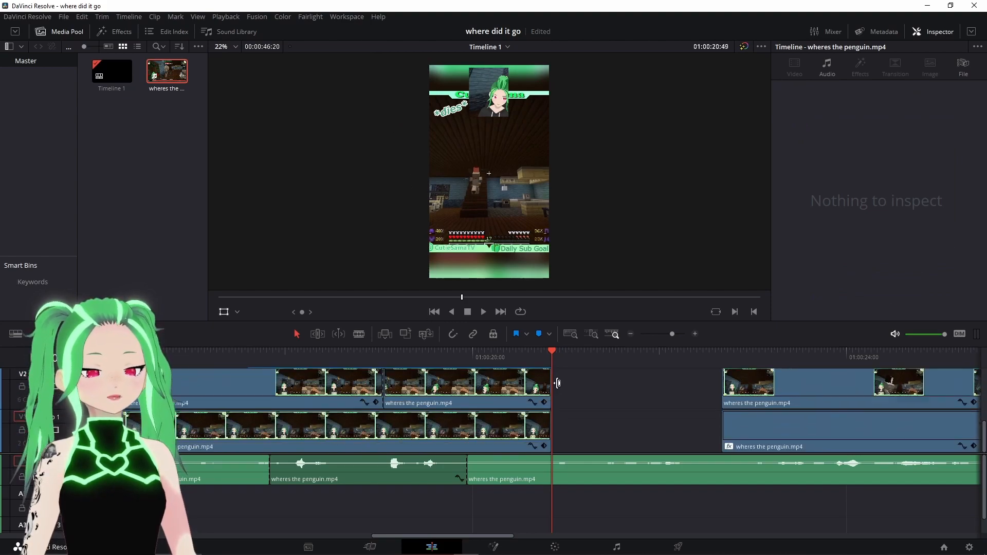
{"action": "key", "text": "Right"}
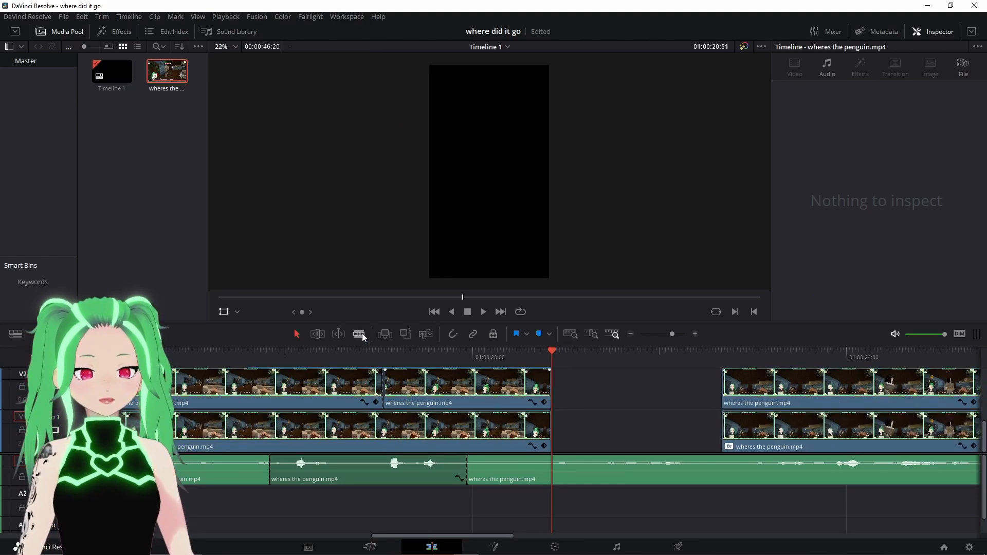
{"action": "left_click", "coordinate": [363, 332]}
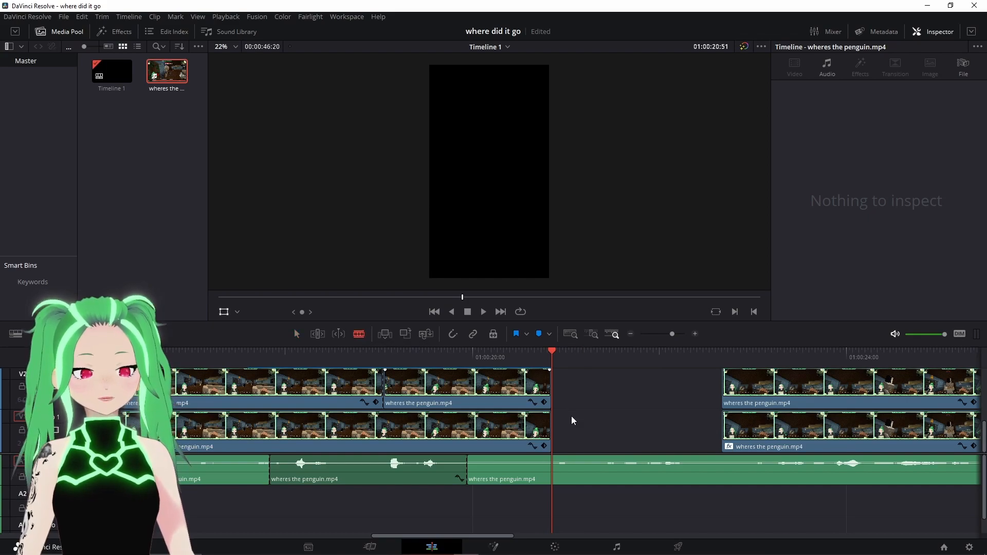
{"action": "left_click", "coordinate": [557, 457]}
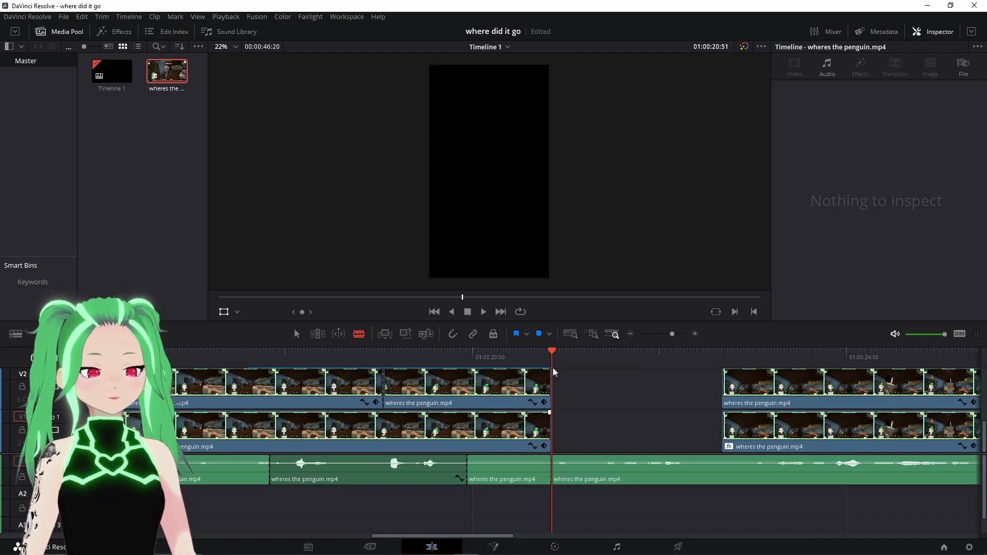
{"action": "left_click", "coordinate": [501, 312]}
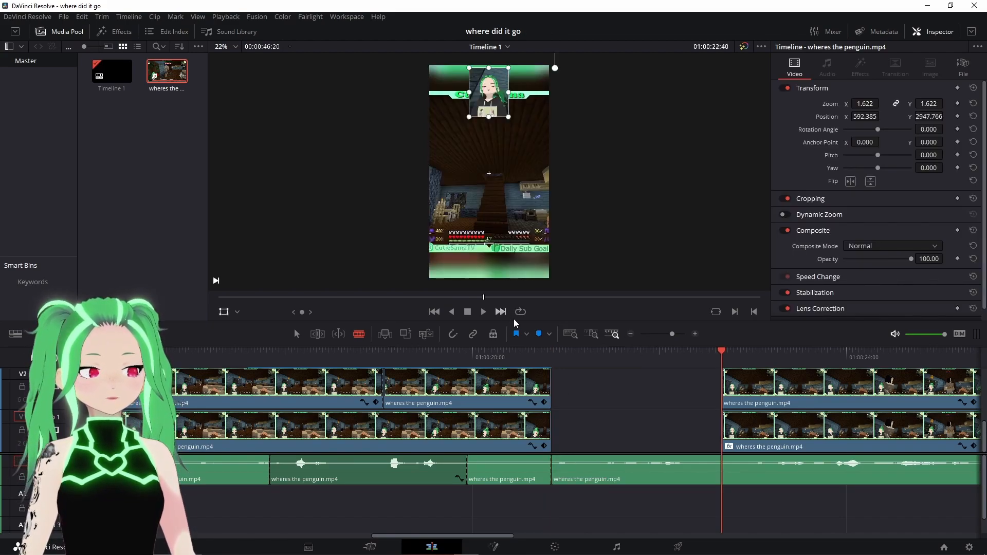
{"action": "scroll", "coordinate": [750, 410], "scroll_direction": "up", "scroll_amount": 1}
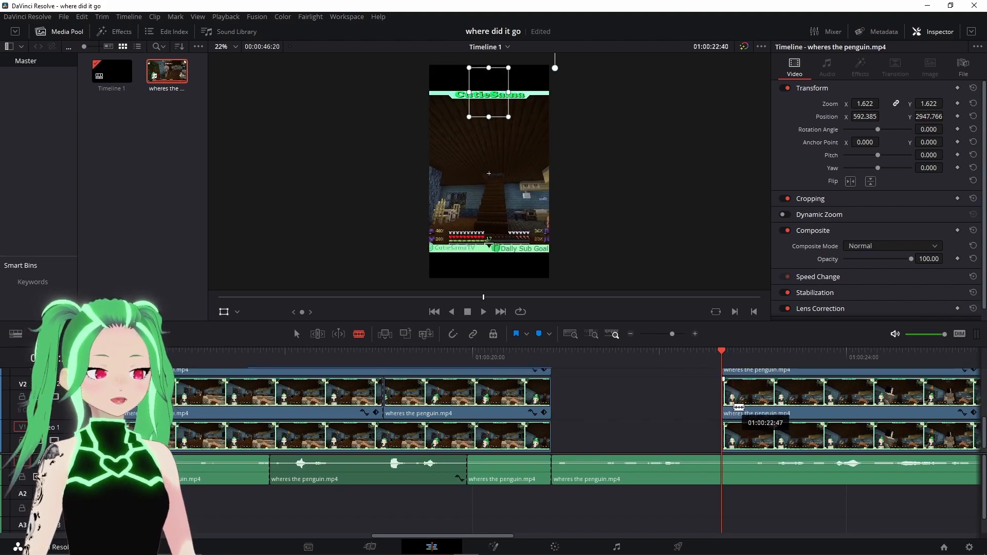
{"action": "scroll", "coordinate": [739, 407], "scroll_direction": "down", "scroll_amount": 1}
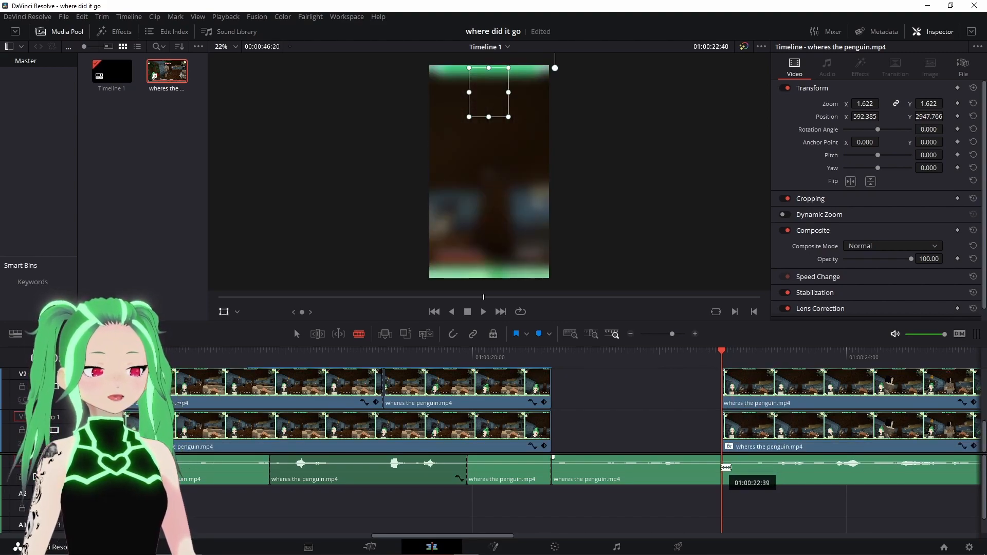
{"action": "left_click", "coordinate": [726, 467]}
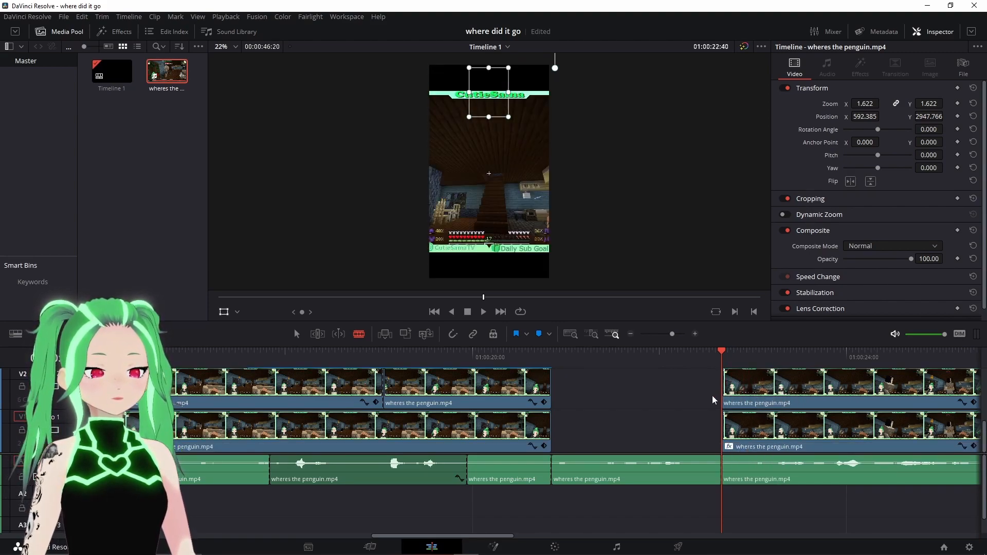
{"action": "left_click", "coordinate": [298, 336]}
{"action": "right_click", "coordinate": [579, 469]}
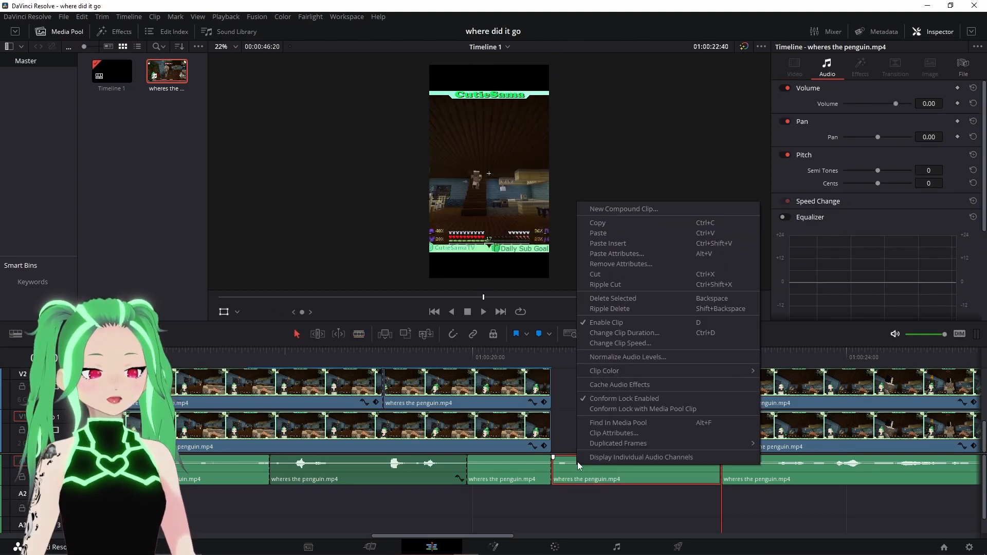
{"action": "left_click", "coordinate": [635, 300]}
- Ripple-delete the empty gap left in the video tracks and in the audio track so the clips close up
{"action": "right_click", "coordinate": [610, 431]}
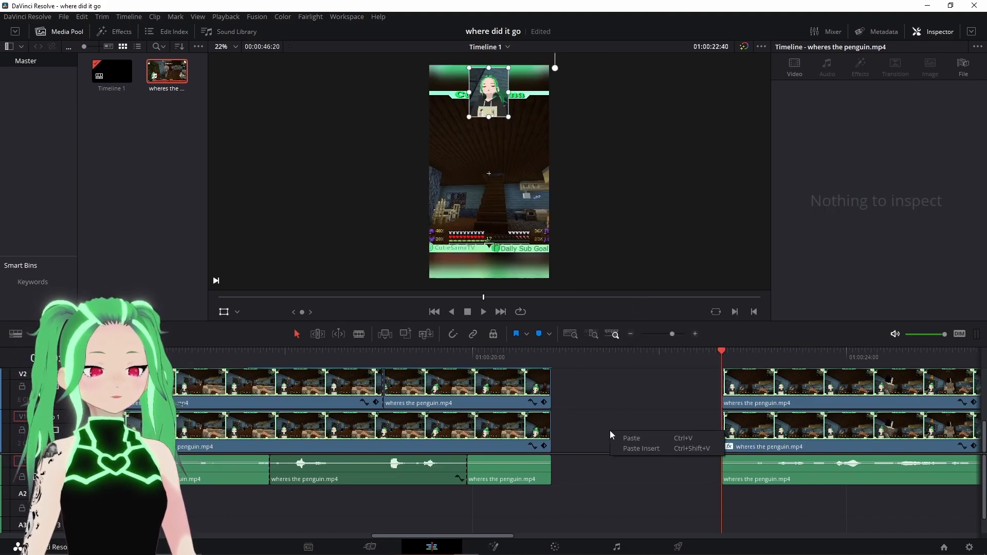
{"action": "left_click", "coordinate": [596, 430]}
{"action": "right_click", "coordinate": [588, 428]}
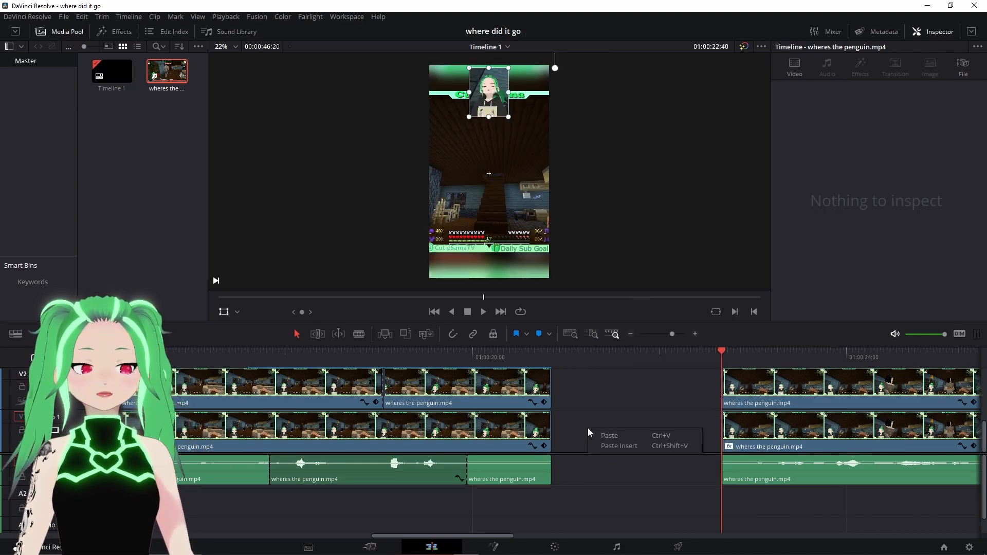
{"action": "left_click", "coordinate": [576, 424]}
{"action": "right_click", "coordinate": [587, 428]}
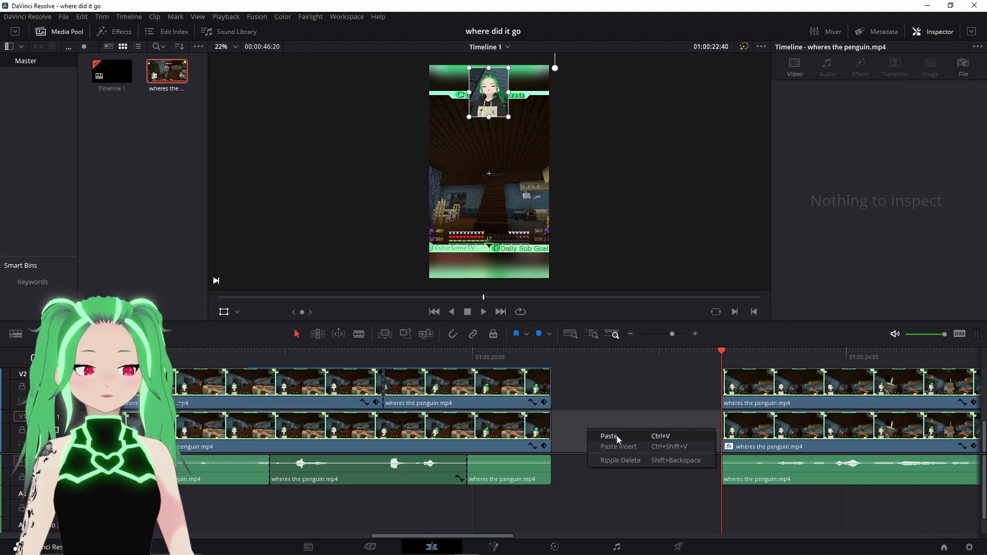
{"action": "left_click", "coordinate": [623, 465]}
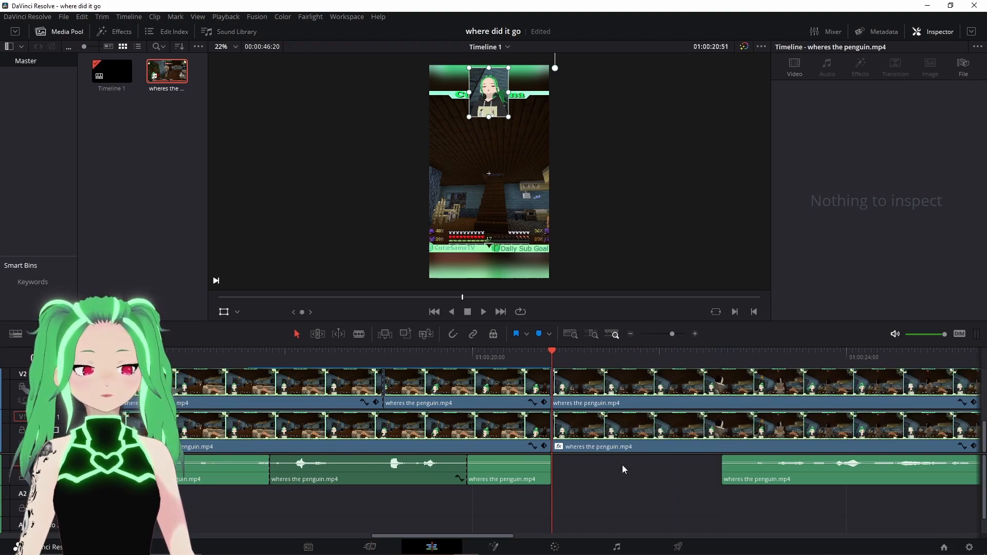
{"action": "left_click", "coordinate": [621, 467]}
{"action": "left_click", "coordinate": [621, 467]}
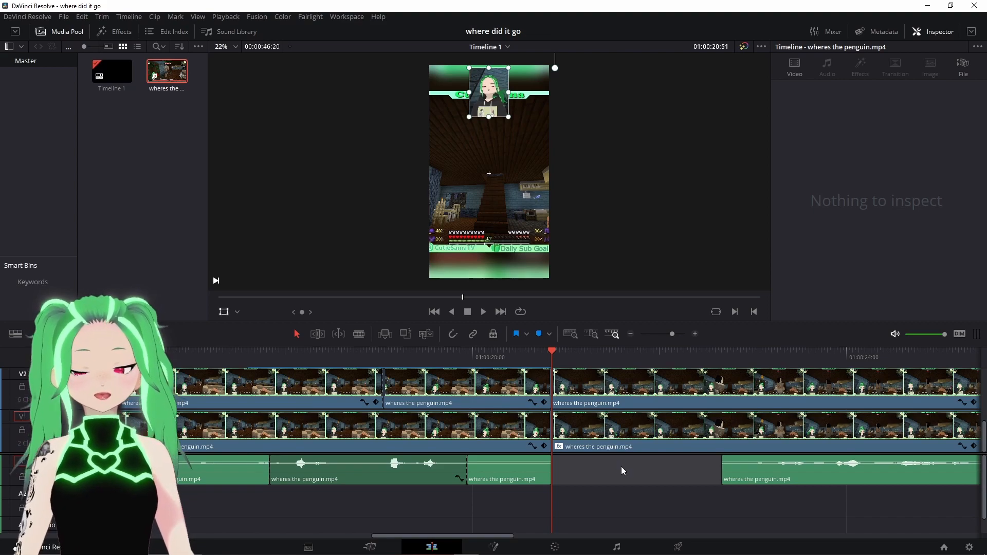
{"action": "right_click", "coordinate": [621, 467]}
{"action": "left_click", "coordinate": [638, 499]}
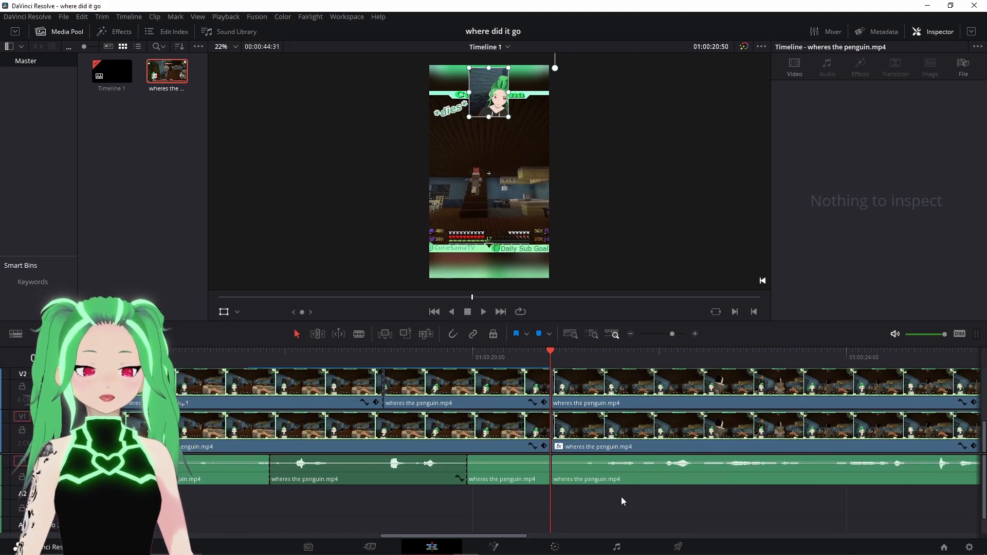
- On the Cut page, play back the section around the removed gap to check the edit
{"action": "scroll", "coordinate": [548, 406], "scroll_direction": "up", "scroll_amount": 4}
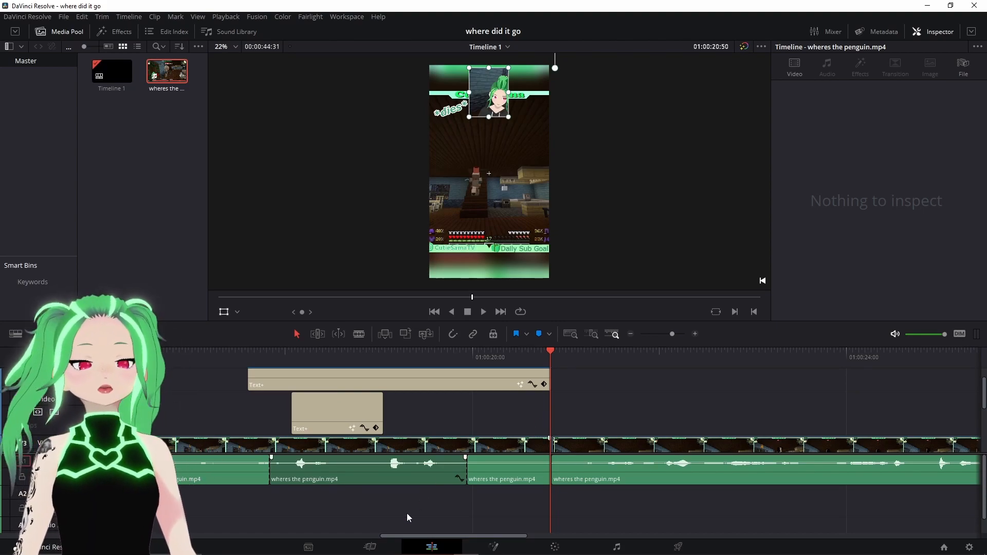
{"action": "left_click", "coordinate": [371, 548]}
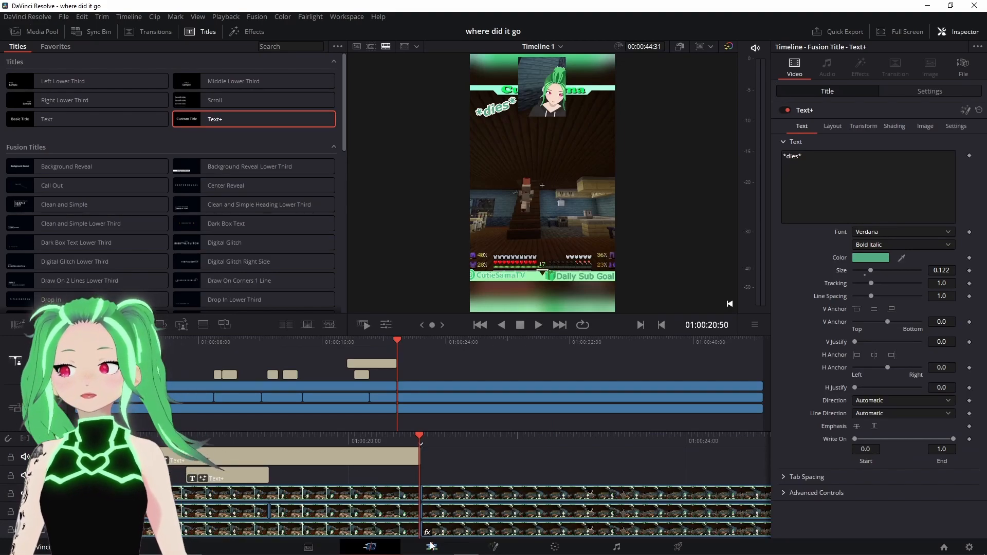
{"action": "left_click", "coordinate": [535, 329]}
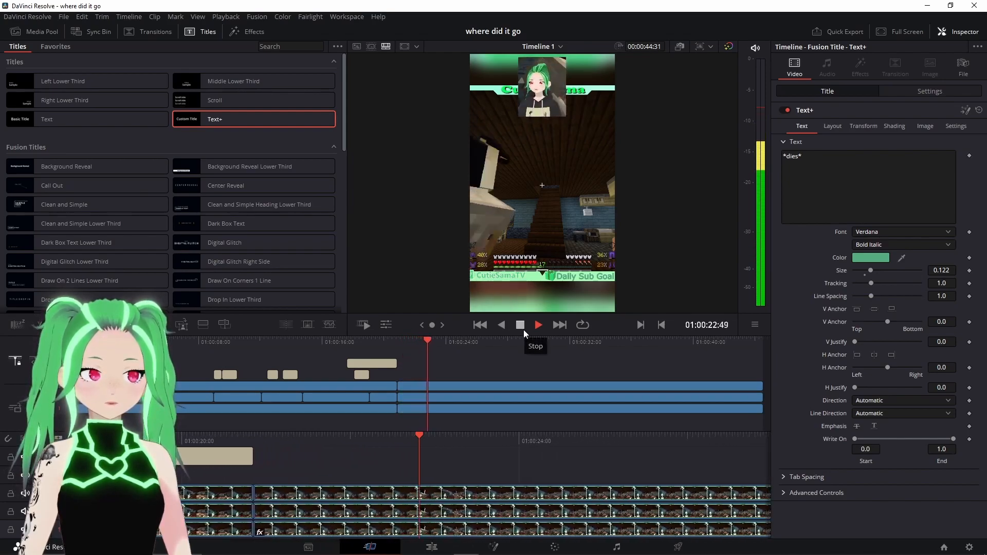
{"action": "left_click", "coordinate": [524, 329]}
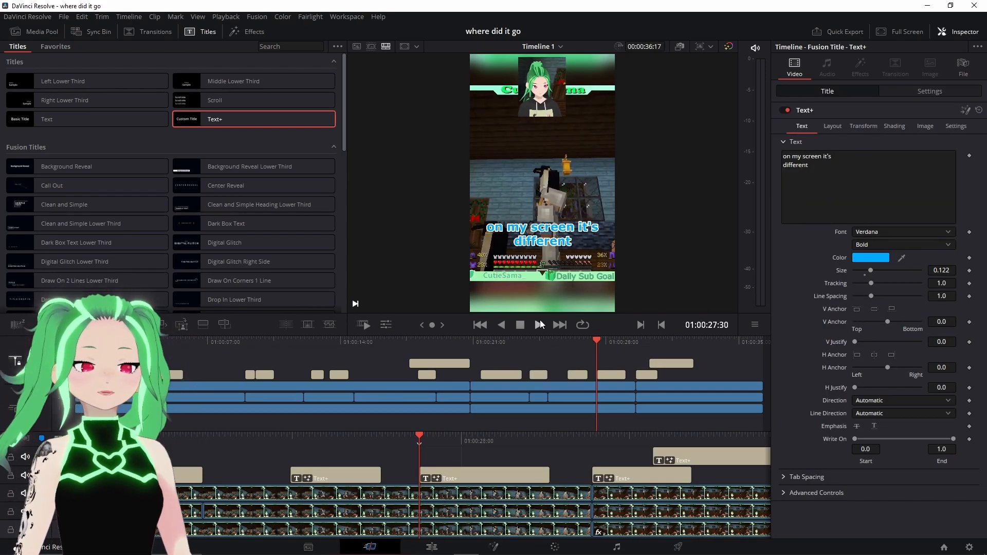
- Jump back to the start of the timeline and play the whole video in full screen to review it
{"action": "left_click", "coordinate": [481, 325]}
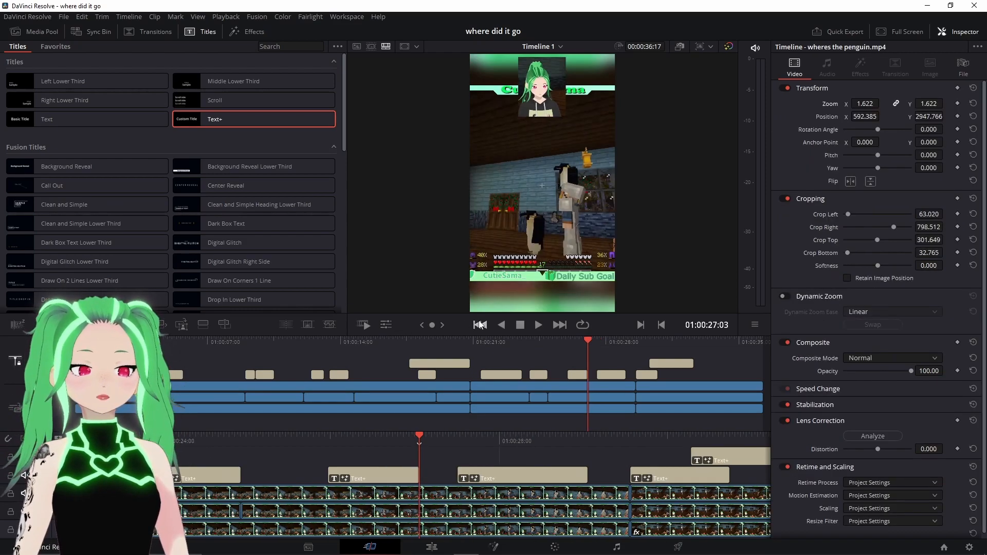
{"action": "left_click", "coordinate": [481, 325]}
{"action": "left_click", "coordinate": [480, 325]}
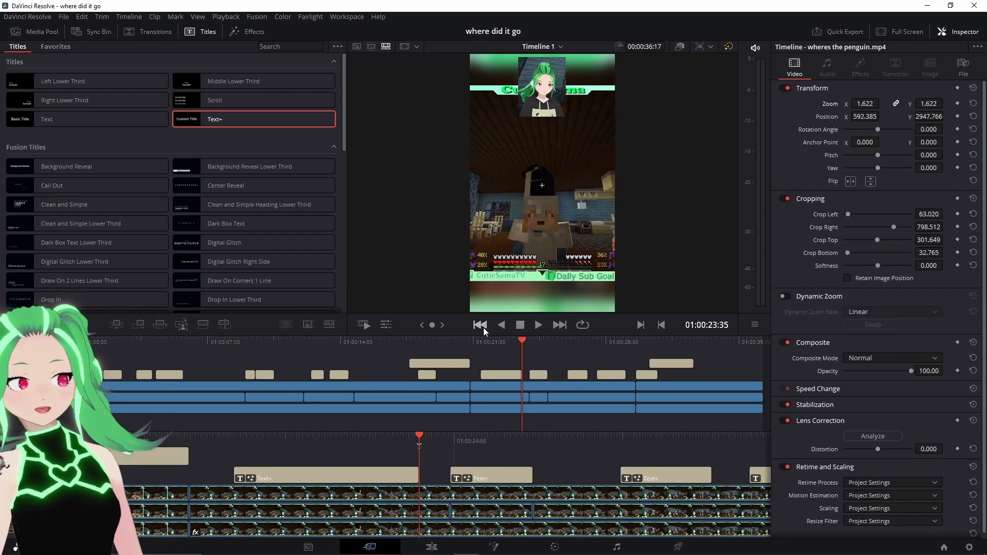
{"action": "left_click", "coordinate": [483, 327]}
{"action": "left_click", "coordinate": [483, 328]}
{"action": "left_click", "coordinate": [483, 328]}
{"action": "left_click", "coordinate": [483, 328]}
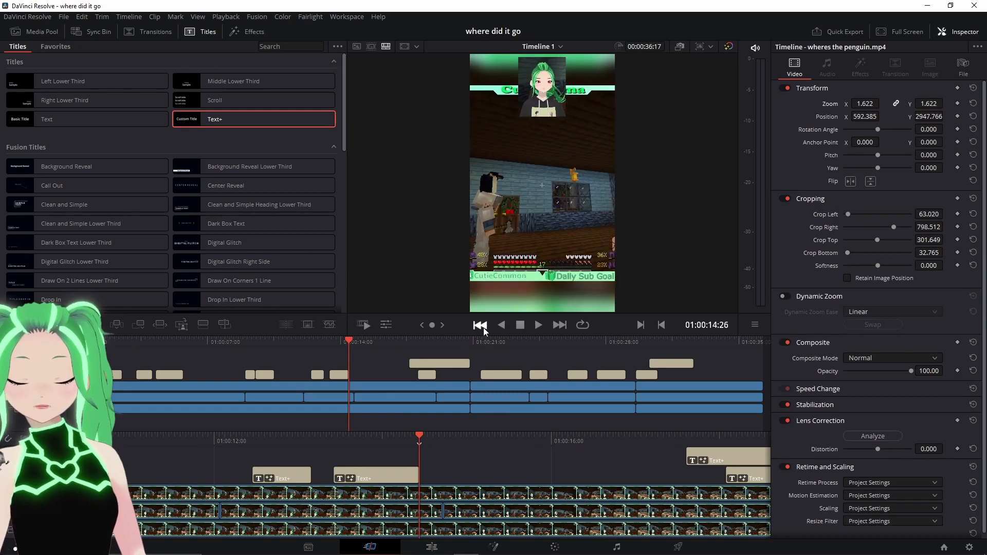
{"action": "left_click", "coordinate": [483, 328]}
{"action": "left_click", "coordinate": [484, 328]}
{"action": "left_click", "coordinate": [484, 327]}
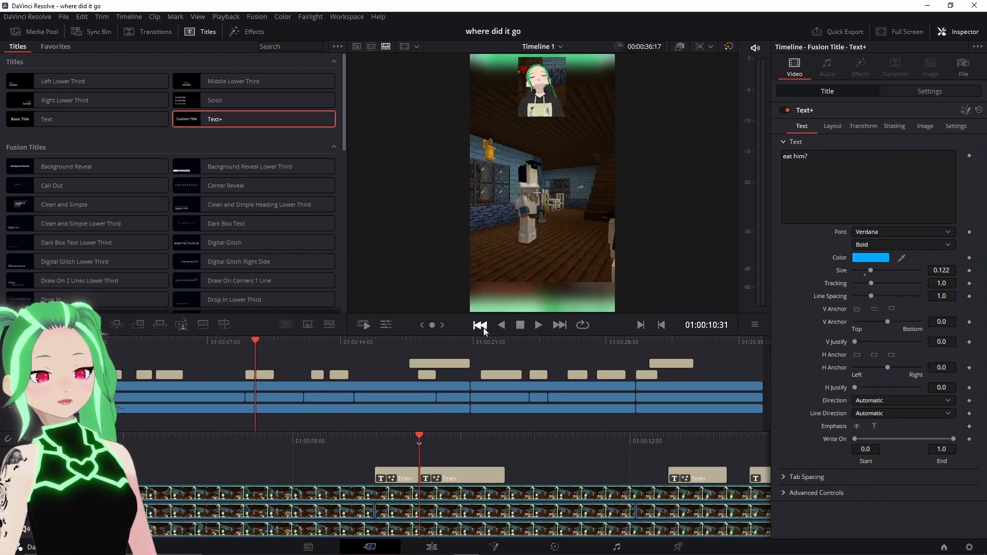
{"action": "left_click", "coordinate": [483, 328]}
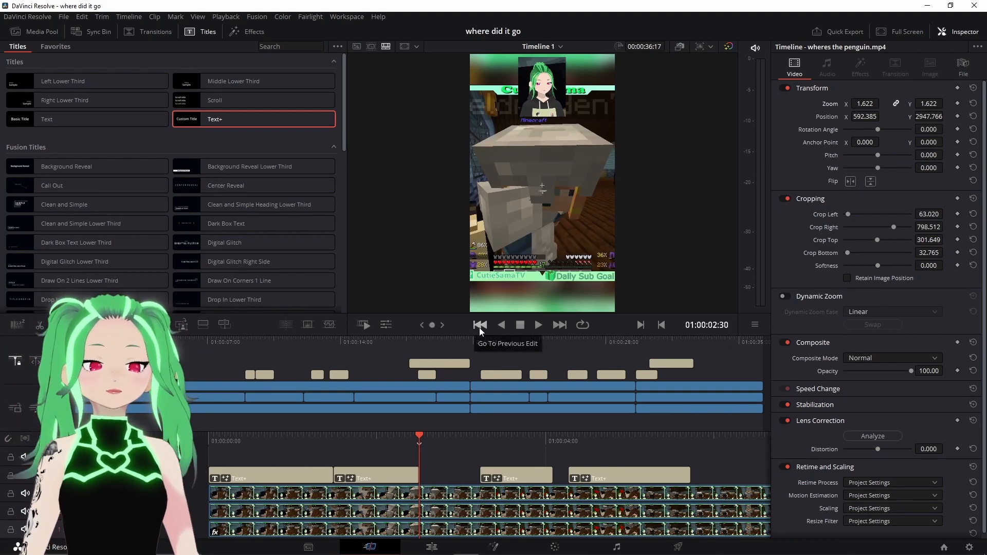
{"action": "left_click", "coordinate": [479, 326]}
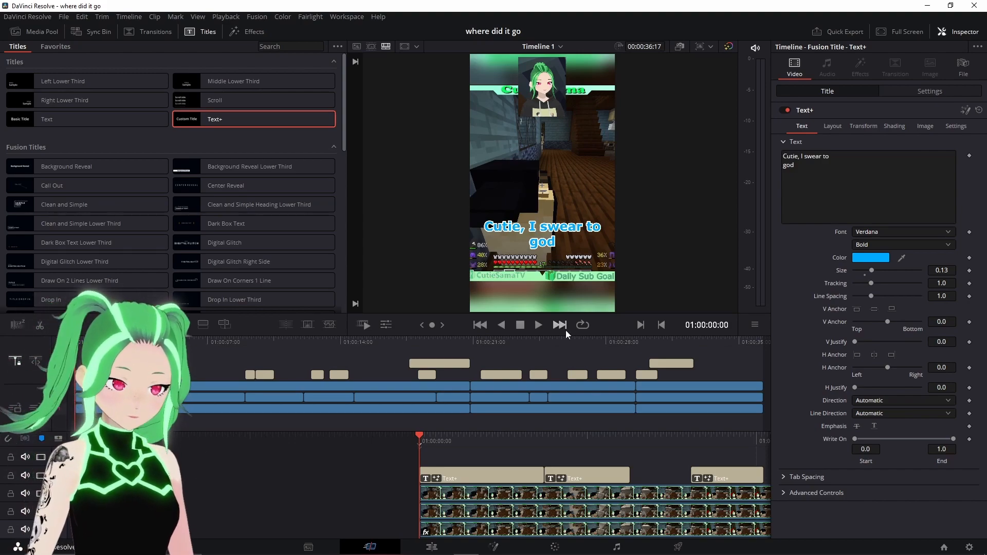
{"action": "left_click", "coordinate": [566, 330]}
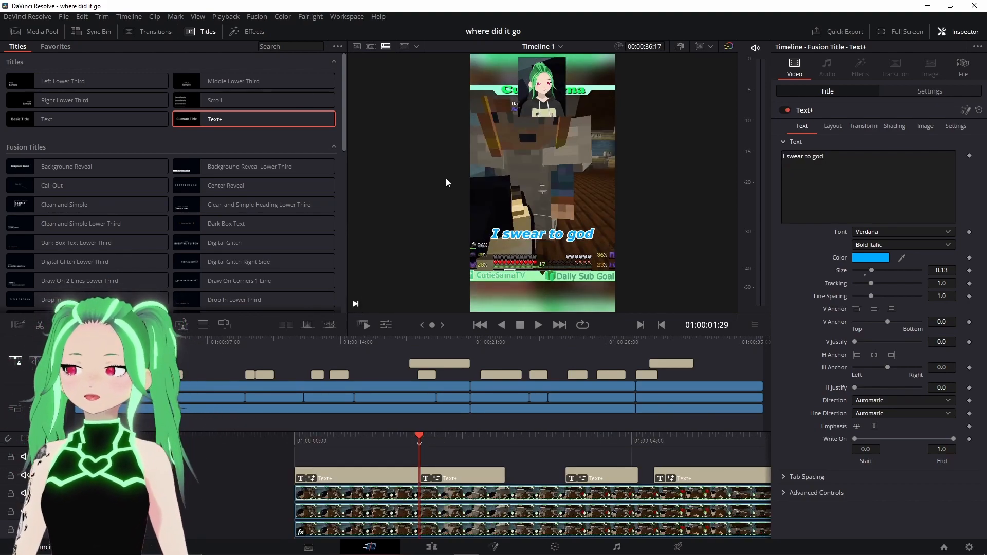
{"action": "left_click", "coordinate": [900, 30]}
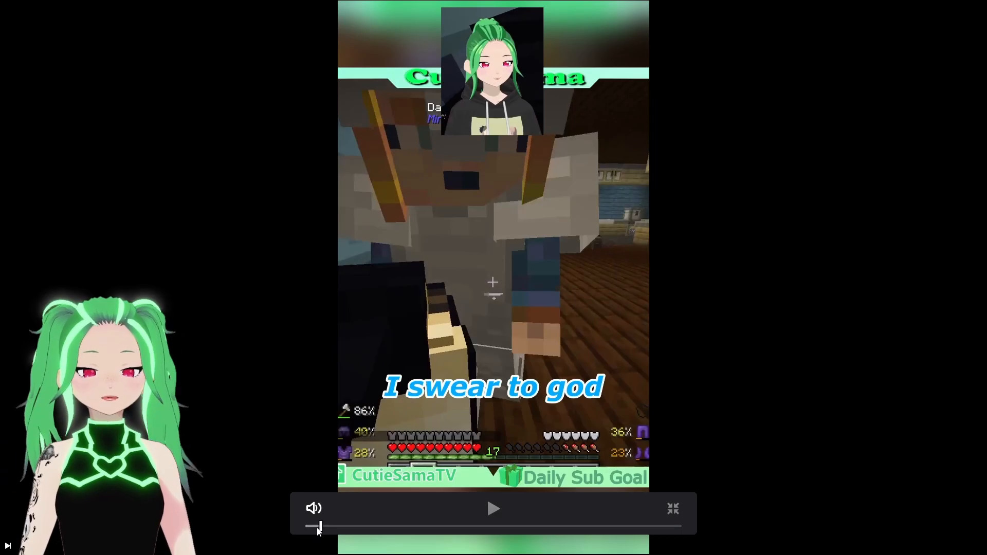
{"action": "left_click", "coordinate": [494, 509]}
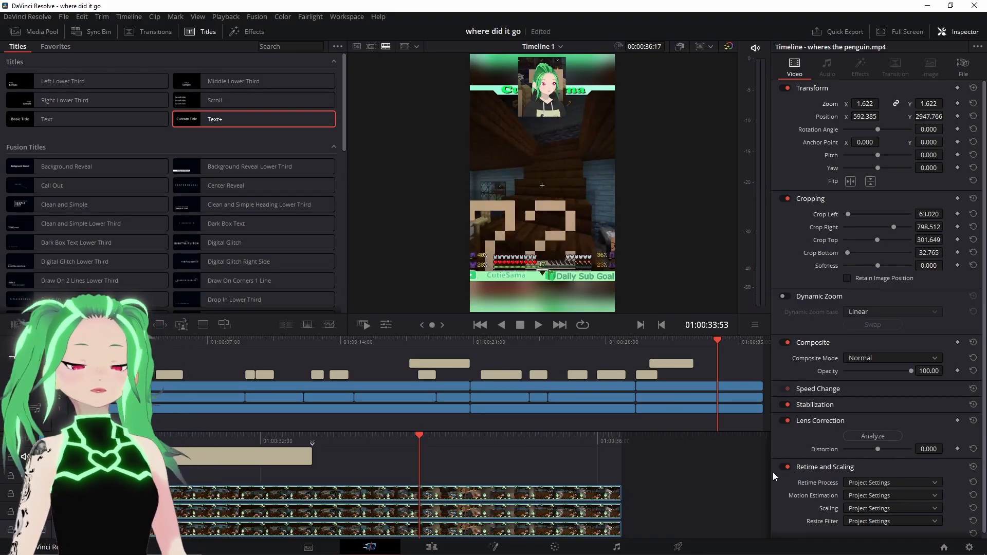
- On the Deliver page, set the render file name to WHEREDAPENGUIN
{"action": "left_click", "coordinate": [678, 548]}
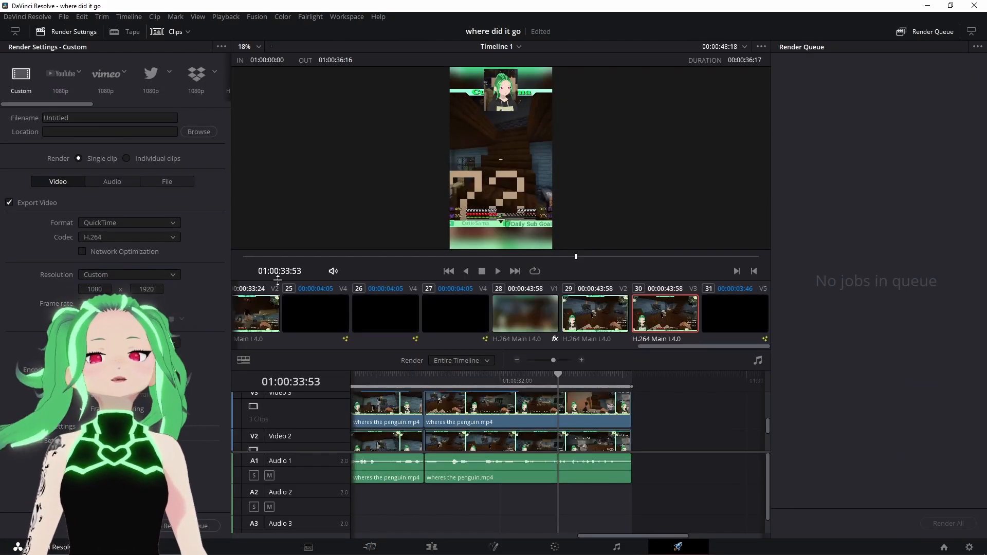
{"action": "left_click", "coordinate": [103, 118]}
{"action": "type", "text": "WHERETHE"}
{"action": "key", "text": "BackSpace"}
{"action": "key", "text": "BackSpace"}
{"action": "key", "text": "BackSpace"}
{"action": "type", "text": "DAPENGUIN"}
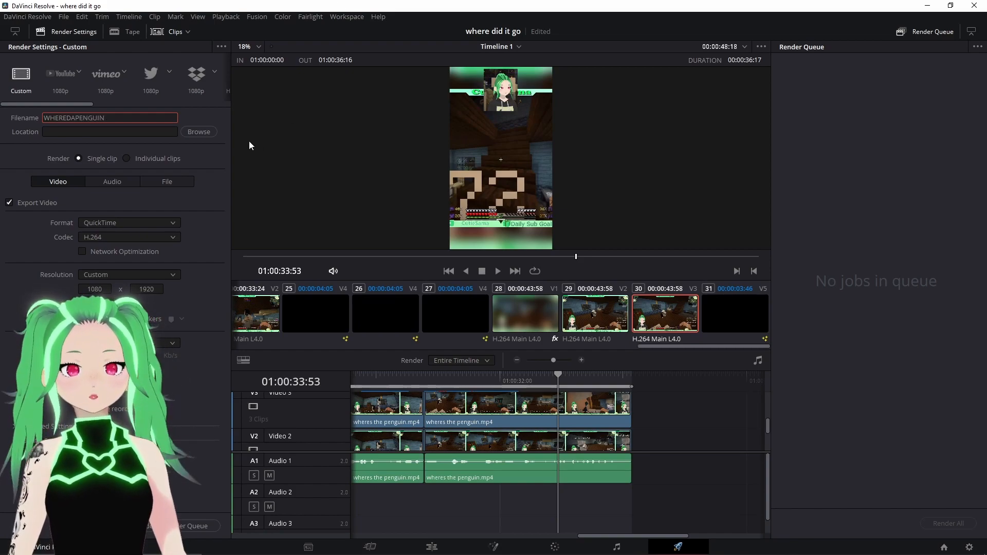
- Set the render location to the tiktoks folder on the Tardis (D:) drive
{"action": "left_click", "coordinate": [212, 135]}
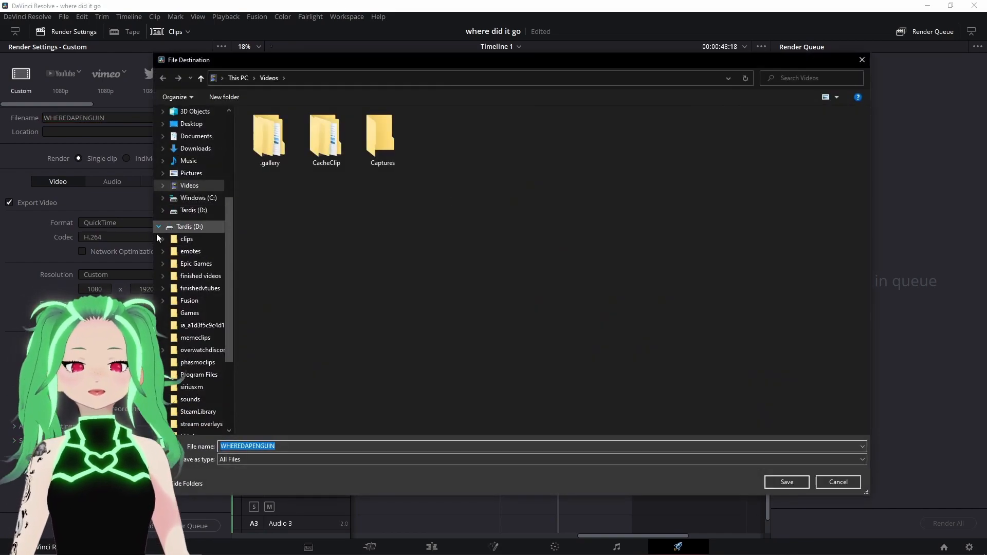
{"action": "scroll", "coordinate": [190, 288], "scroll_direction": "down", "scroll_amount": 3}
{"action": "left_click", "coordinate": [199, 337]}
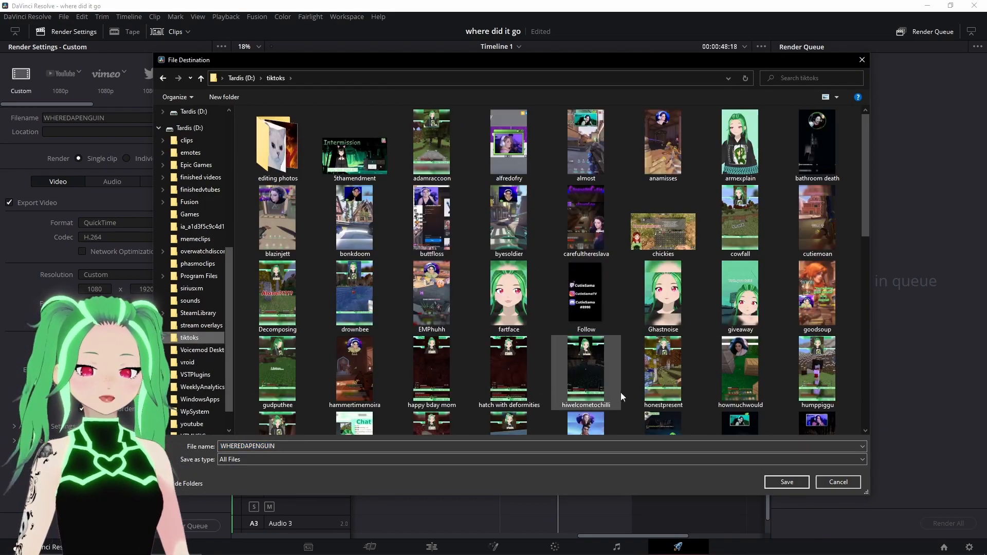
{"action": "left_click", "coordinate": [784, 483]}
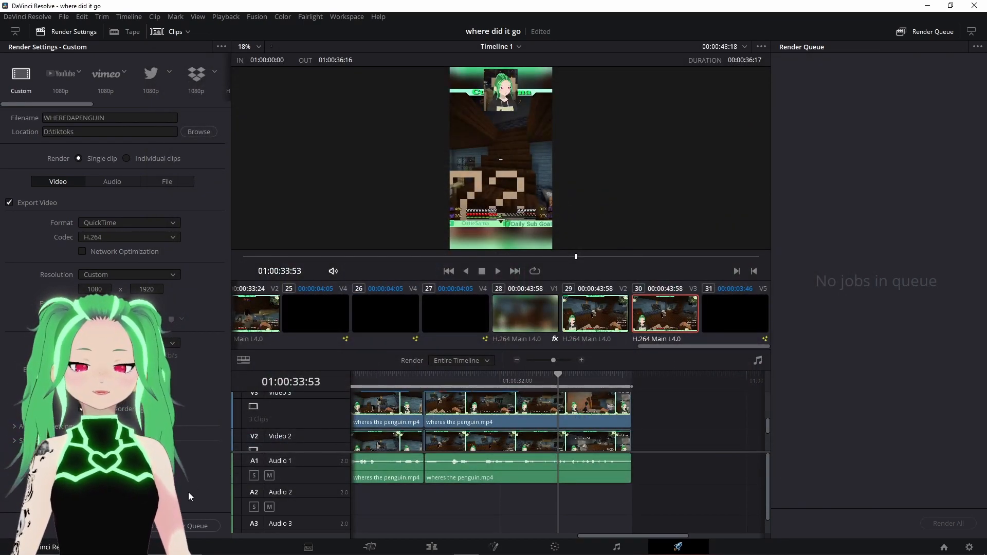
- Add the job to the render queue and render all queued jobs
{"action": "left_click", "coordinate": [183, 528]}
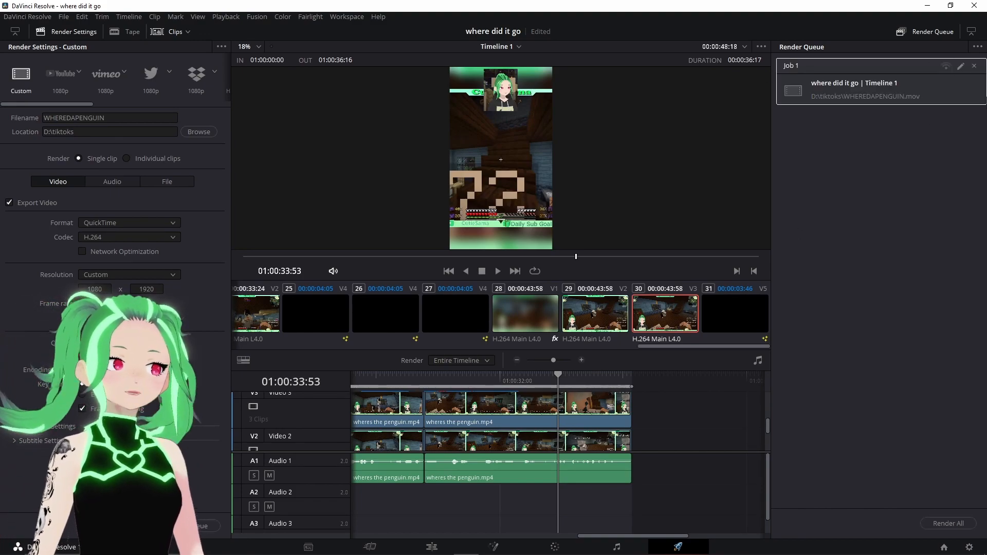
{"action": "left_click", "coordinate": [946, 524]}
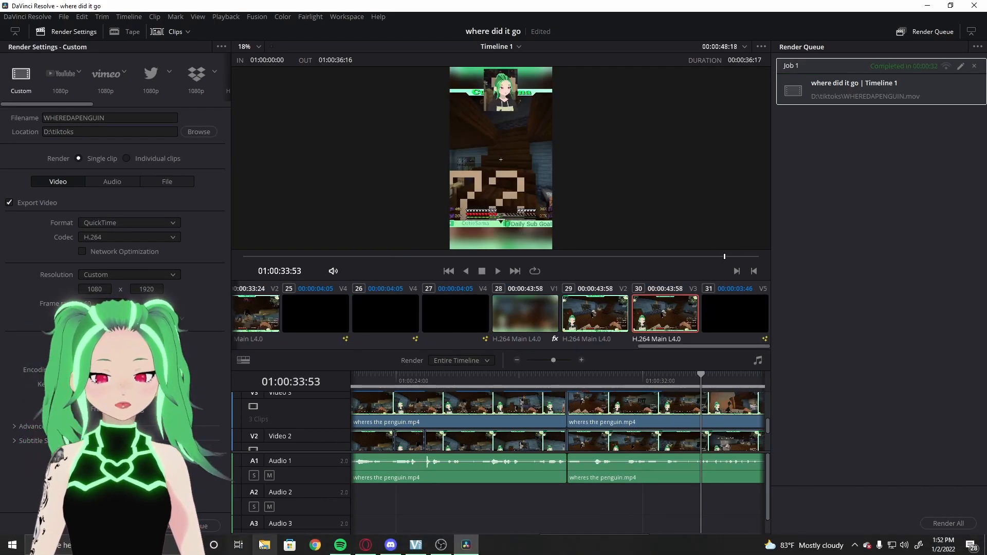
- Switch to File Explorer, open the rendered WHEREDAPENGUIN video from the tiktoks folder and play it, then pause
{"action": "left_click", "coordinate": [264, 545]}
{"action": "scroll", "coordinate": [280, 360], "scroll_direction": "down", "scroll_amount": 4}
{"action": "left_click", "coordinate": [296, 391]}
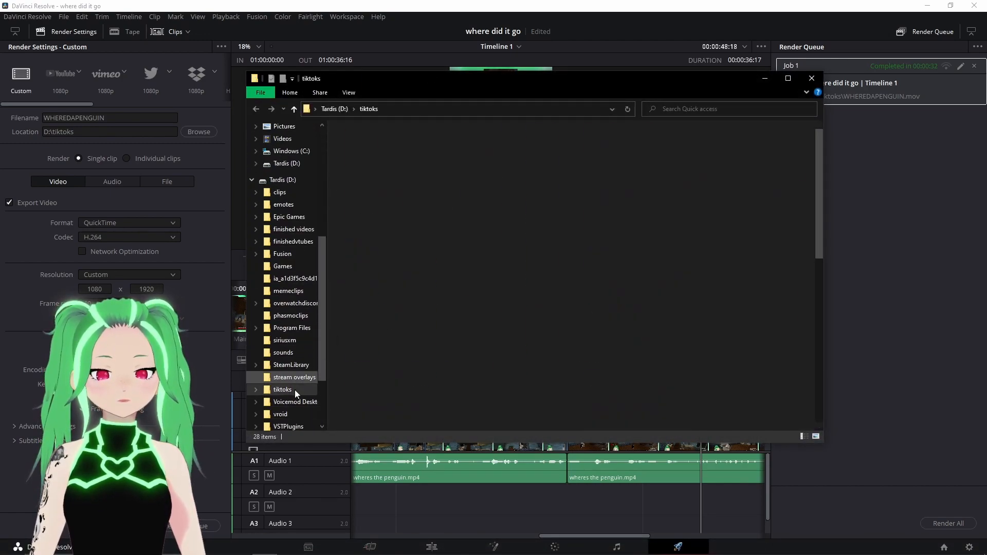
{"action": "scroll", "coordinate": [736, 236], "scroll_direction": "down", "scroll_amount": 5}
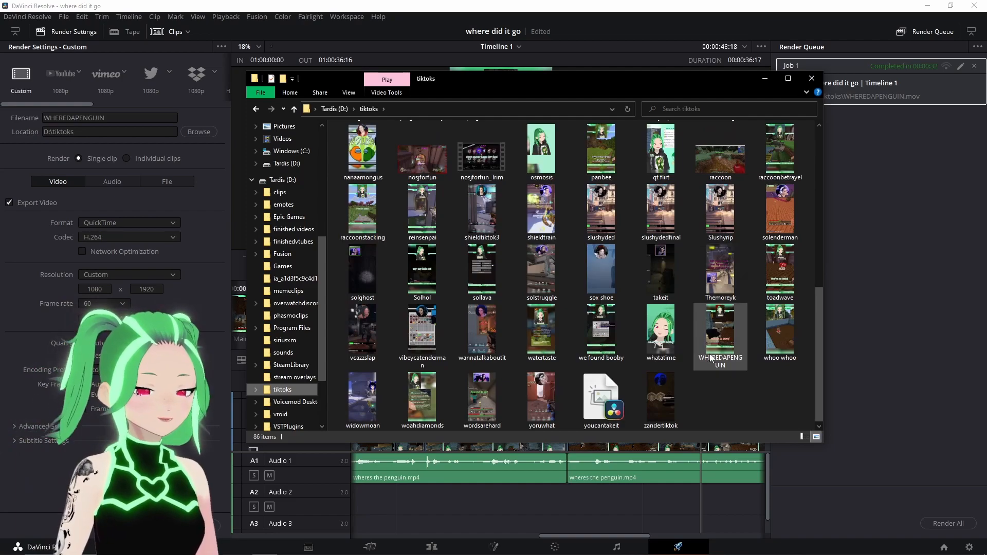
{"action": "double_click", "coordinate": [719, 340]}
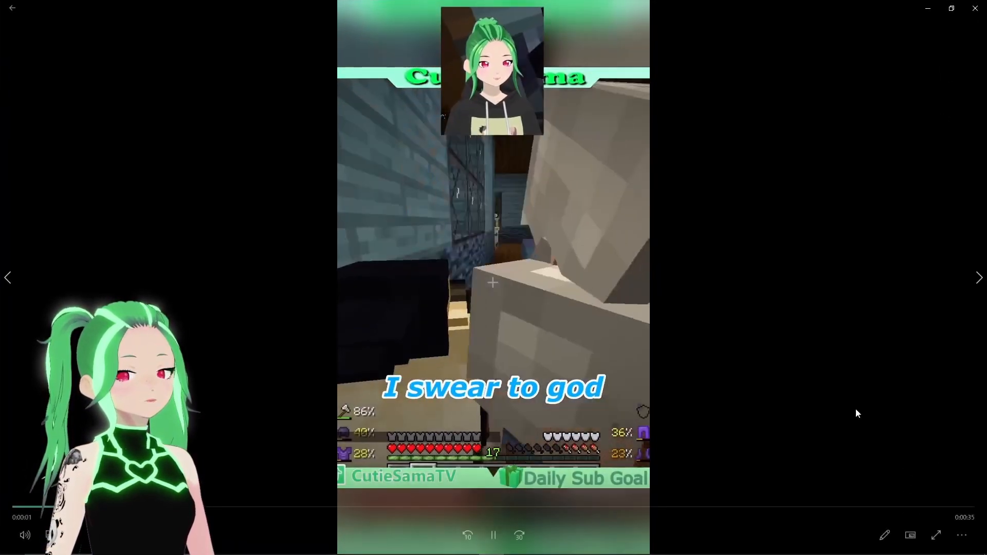
{"action": "left_click", "coordinate": [494, 536]}
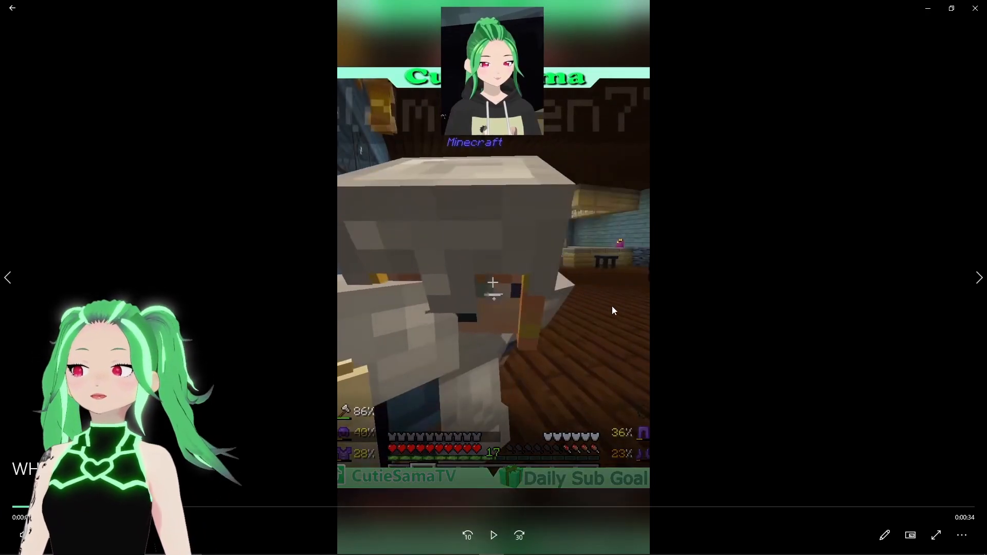